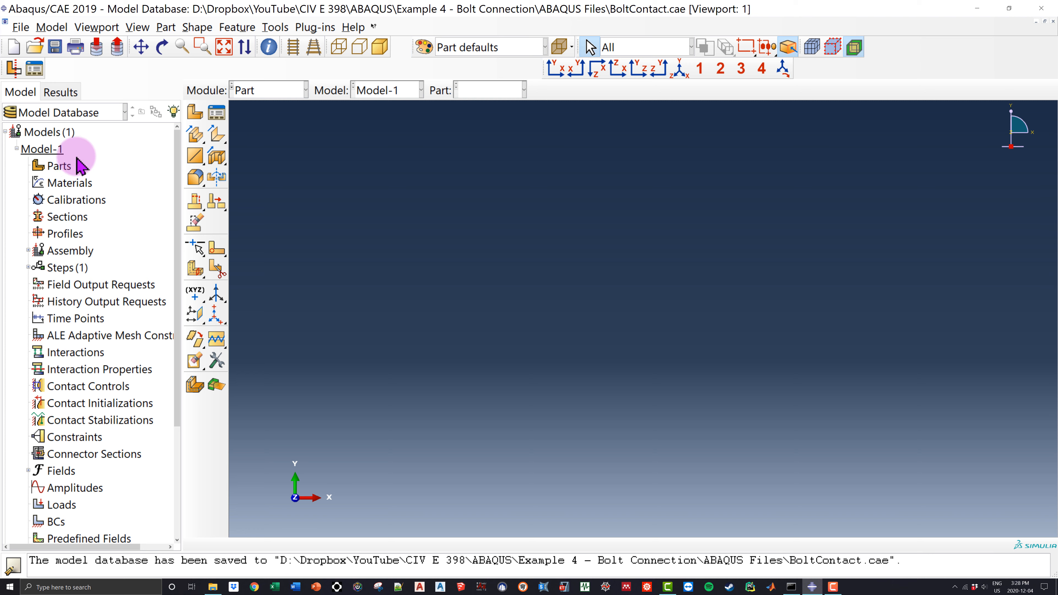
Create a 2D planar, deformable shell part named Plate with an approximate size of 200
left_click(196, 120)
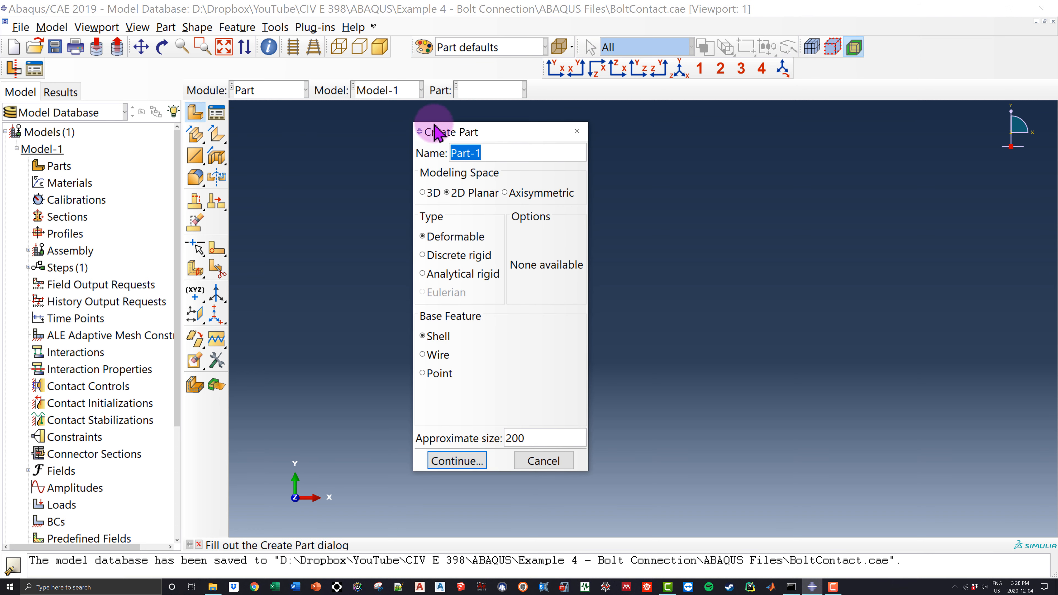
left_click_drag(439, 138, 453, 148)
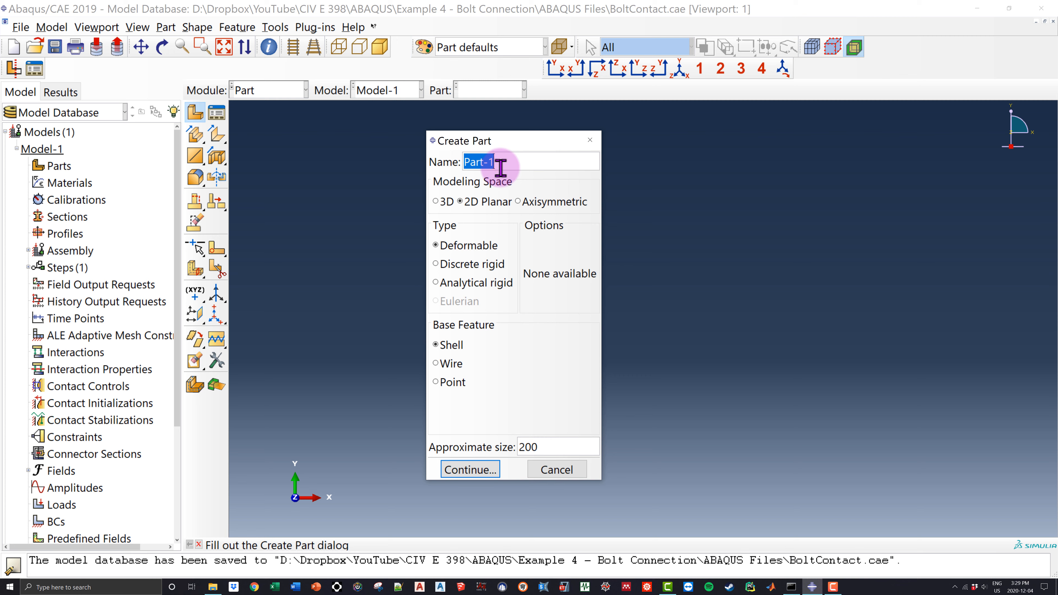
type("Plate")
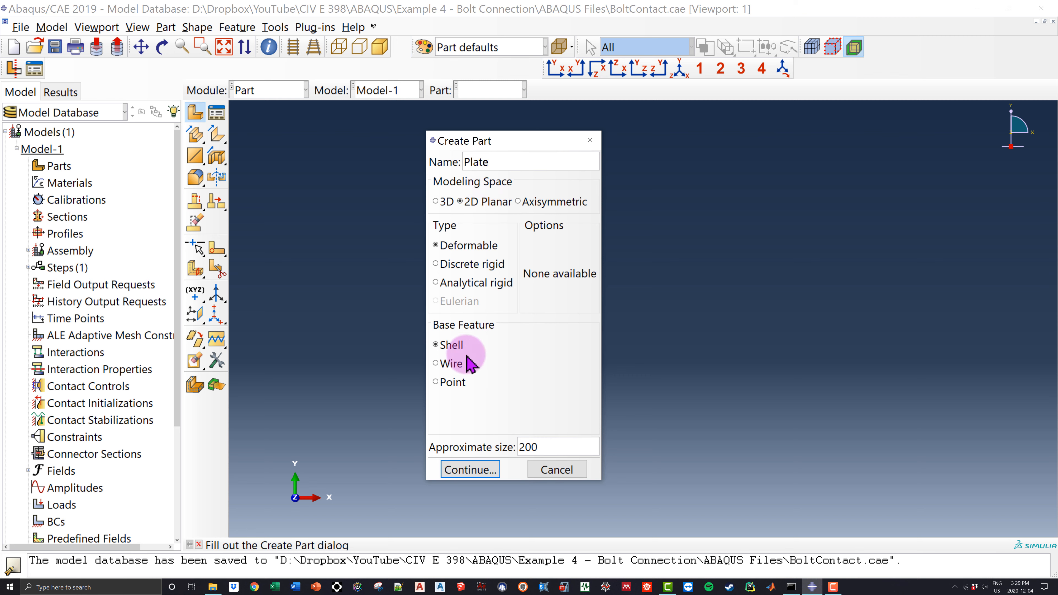
left_click(480, 470)
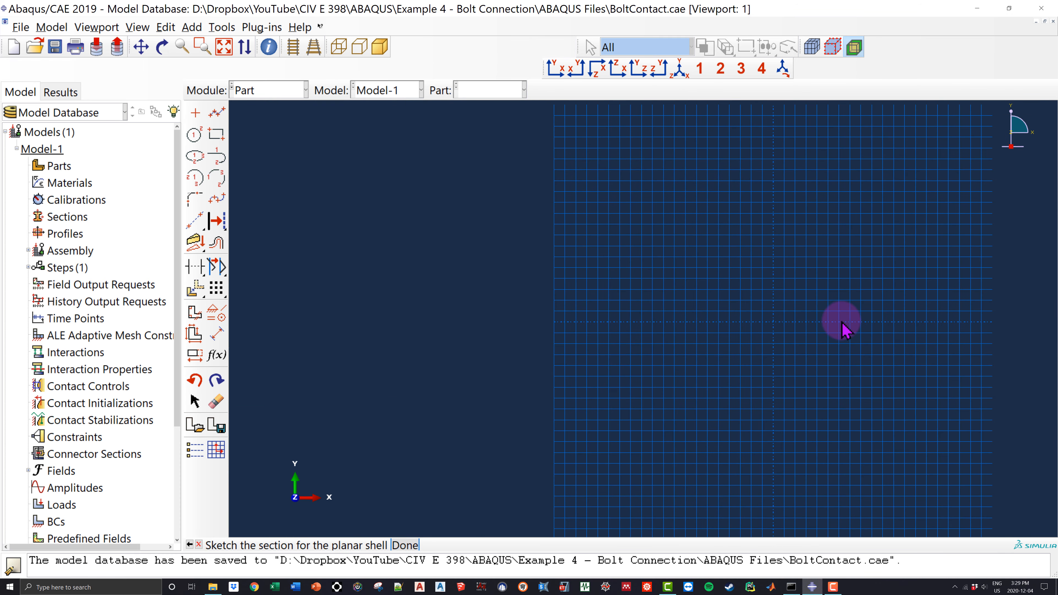
Sketch the plate outline as a rectangle with opposite corners at (-50,0) and (150,50)
mouse_move(839, 319)
middle_mouse_down("ctrl+alt")
mouse_move(654, 355)
mouse_move(614, 340)
middle_mouse_up("ctrl+alt")
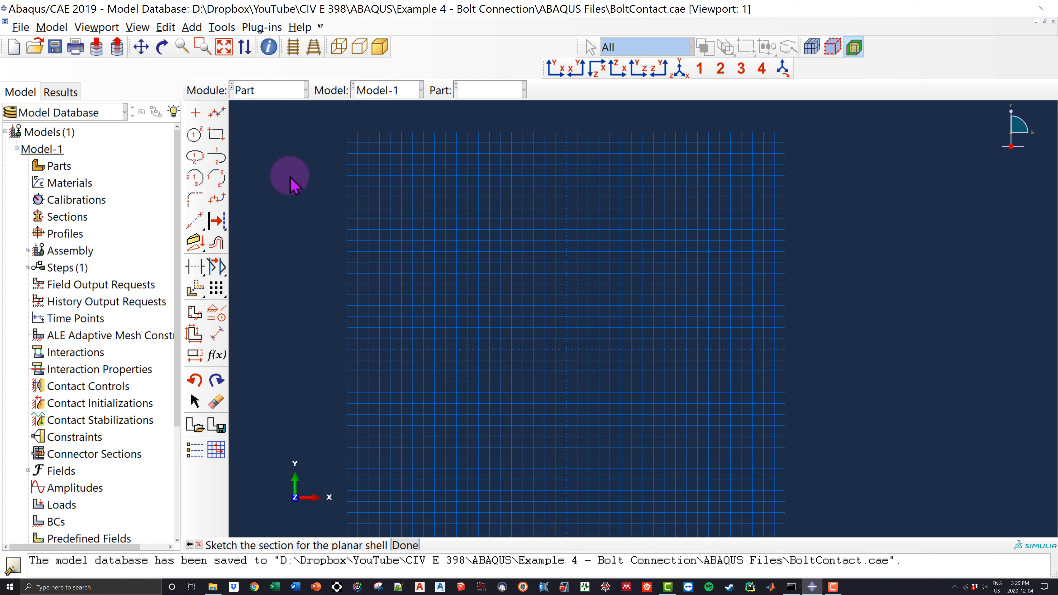
left_click(217, 136)
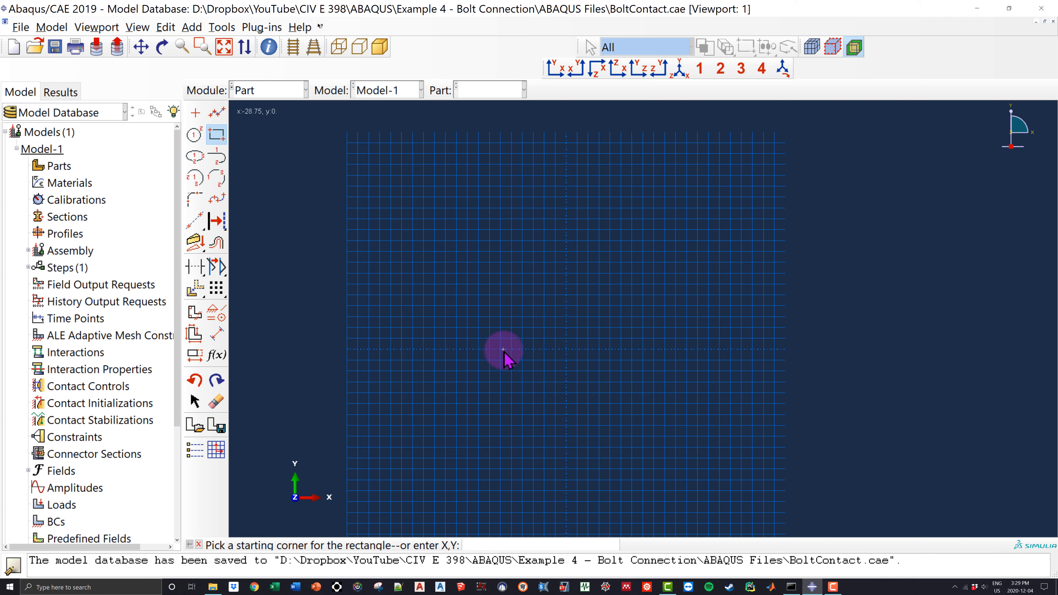
type("-50,0")
key("Return")
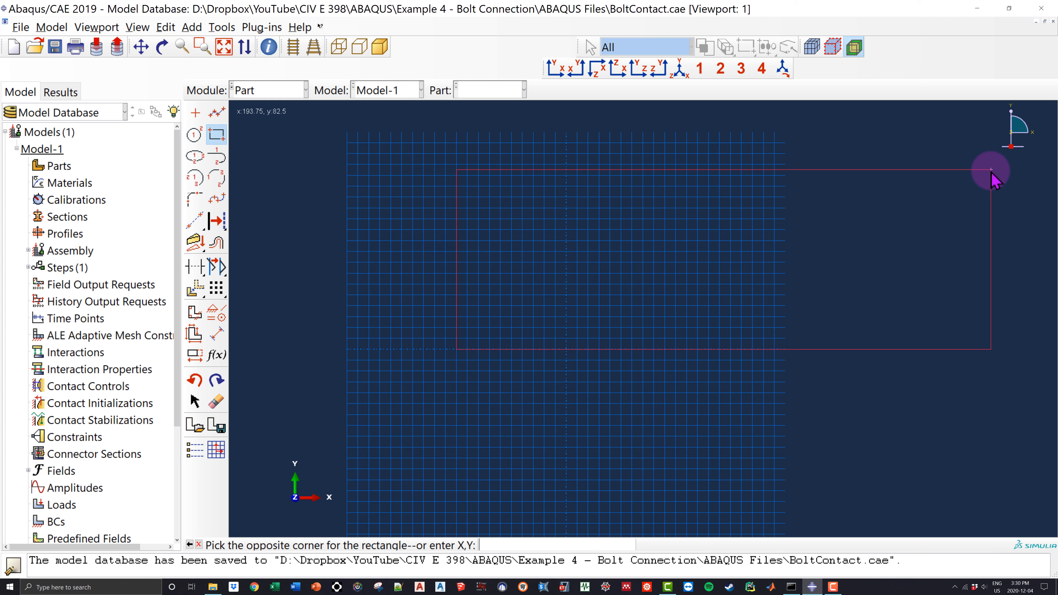
type("150,50")
key("Return")
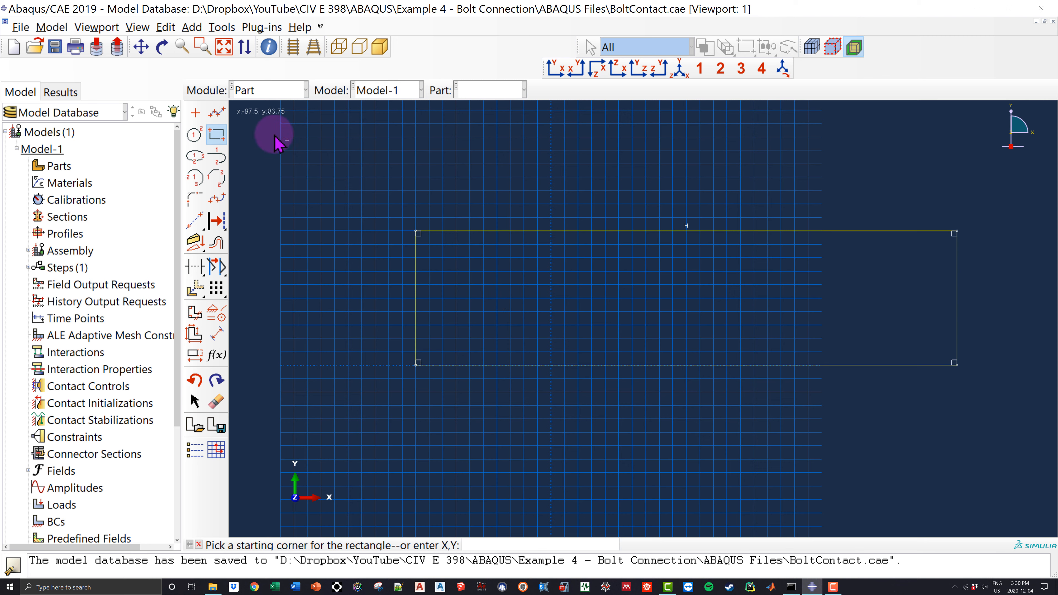
Sketch the plate's hole as a circle centred at (0,22.5) through (-7.5,22.5), and finish the section sketch
left_click(194, 136)
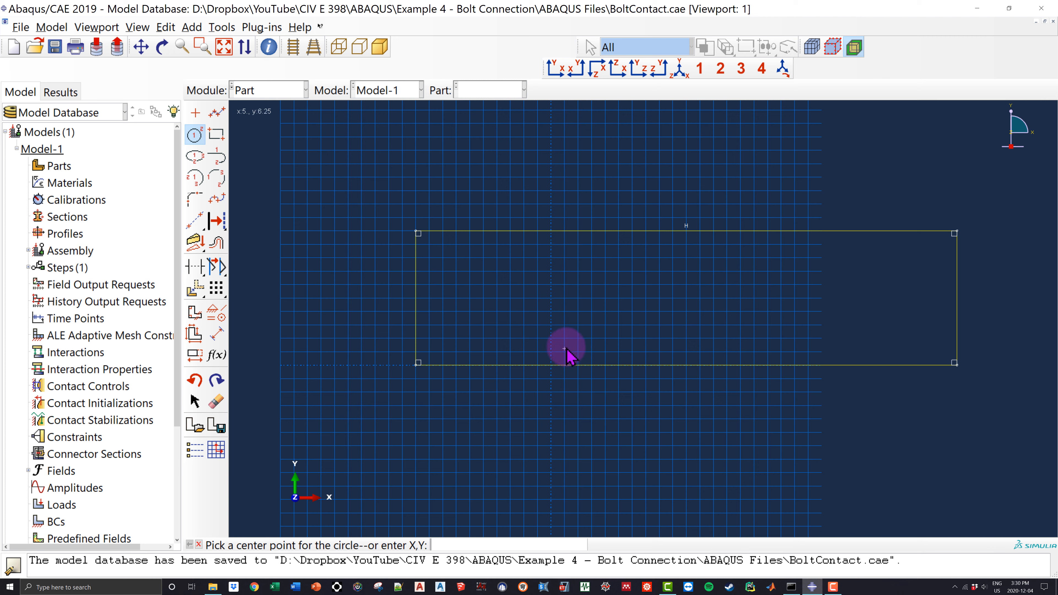
type("0,22.5")
key("Return")
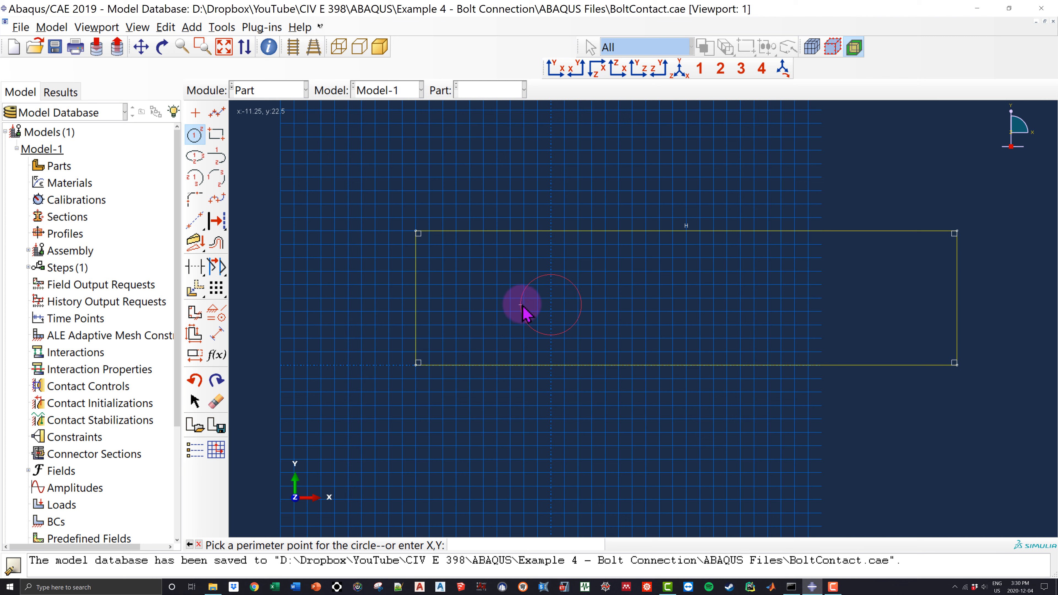
type("-7.5,22.5")
key("Return")
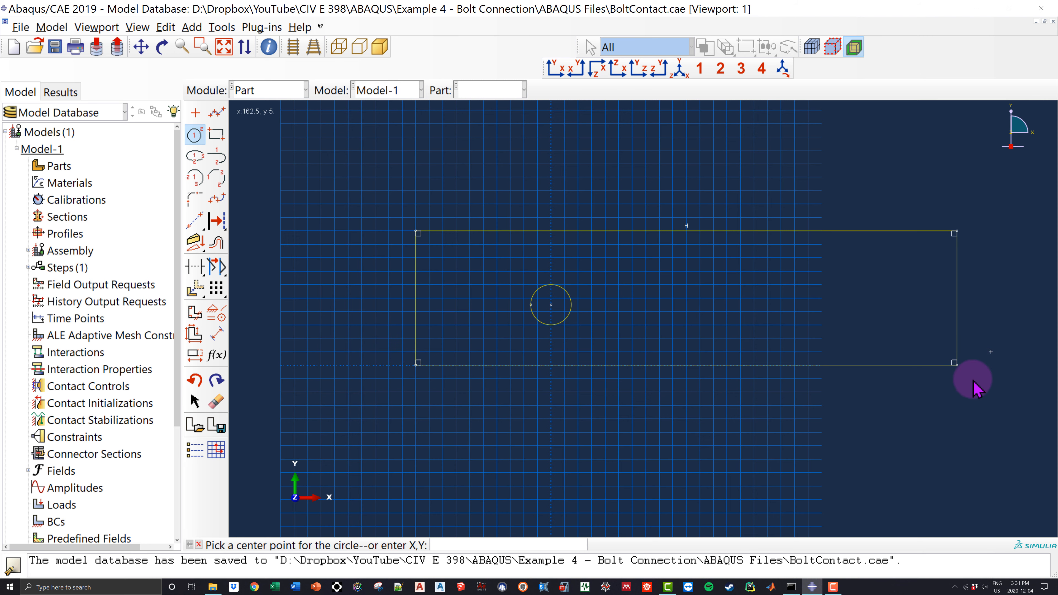
left_click(199, 545)
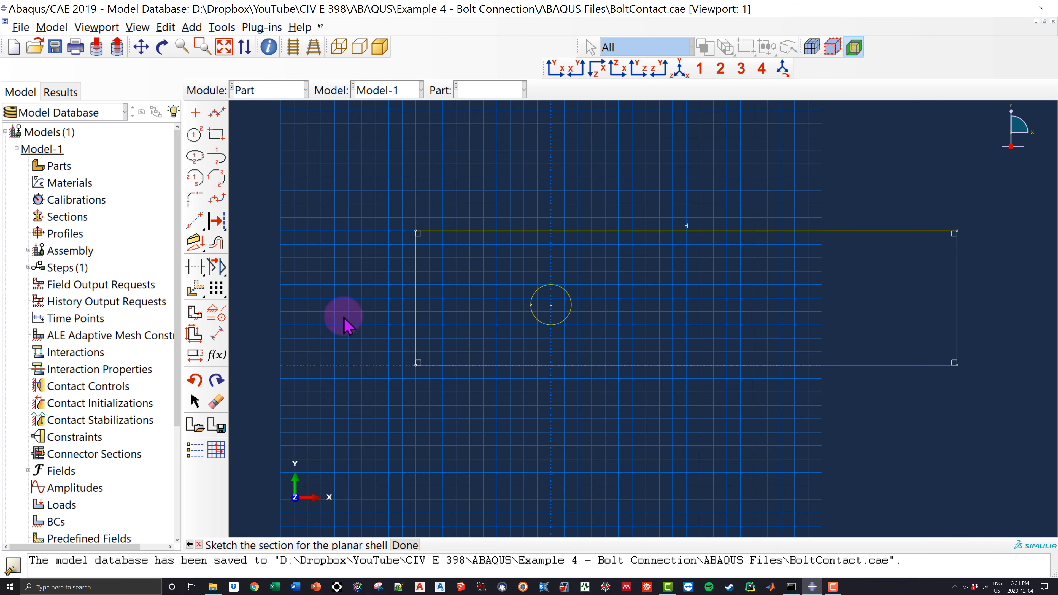
left_click(404, 545)
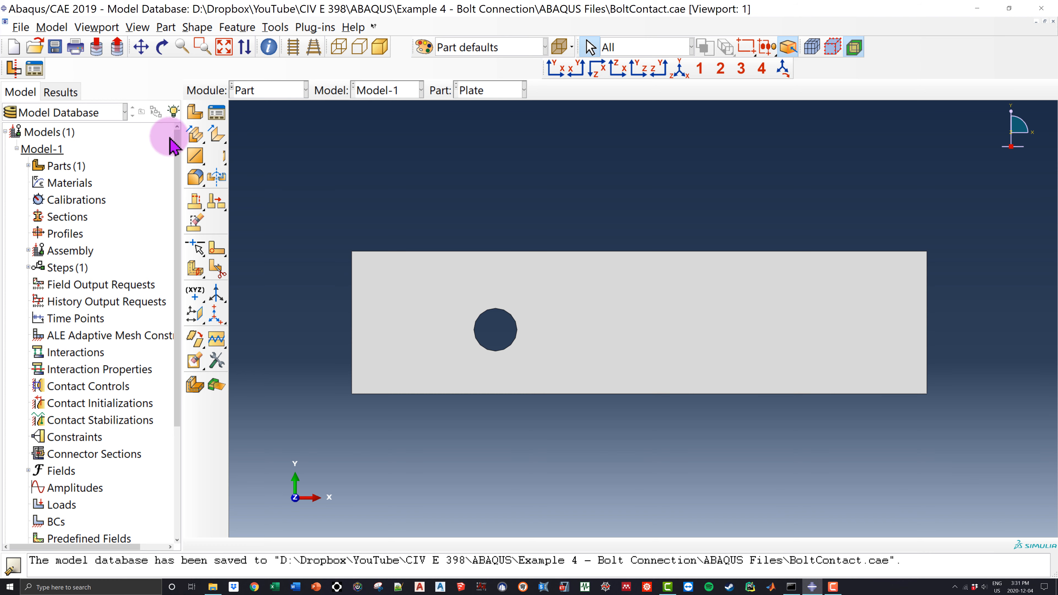
Create a second 2D planar part named Bolts as a discrete rigid wire with an approximate size of 200
left_click(29, 167)
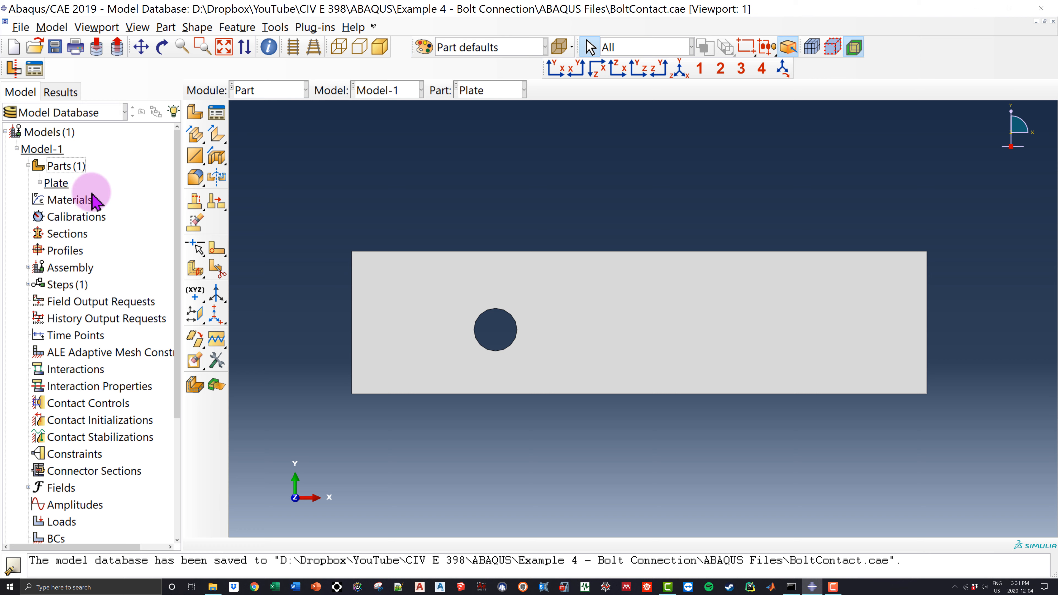
double_click(66, 166)
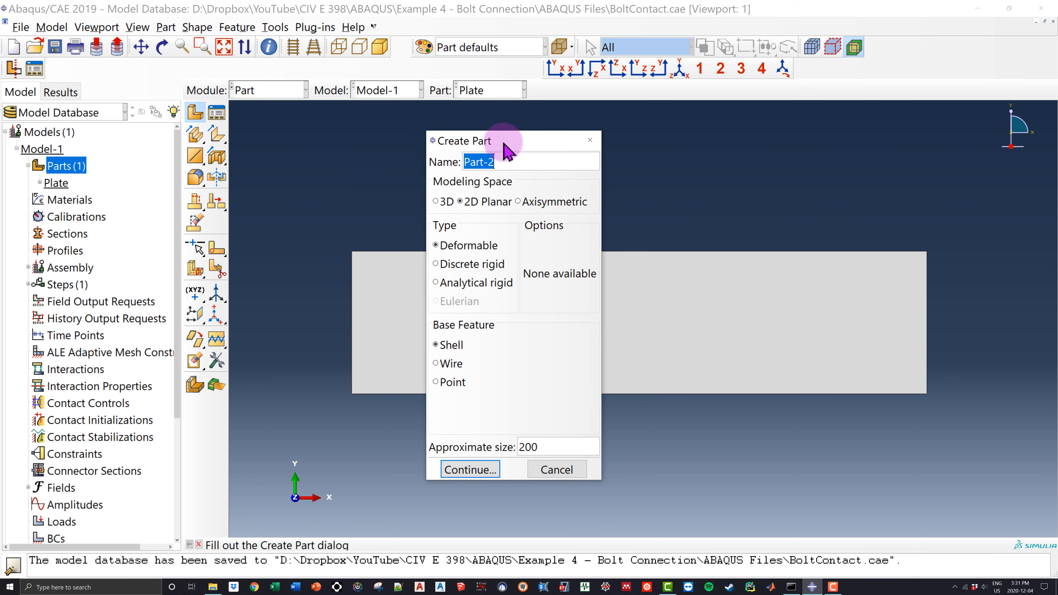
left_click_drag(505, 145, 618, 153)
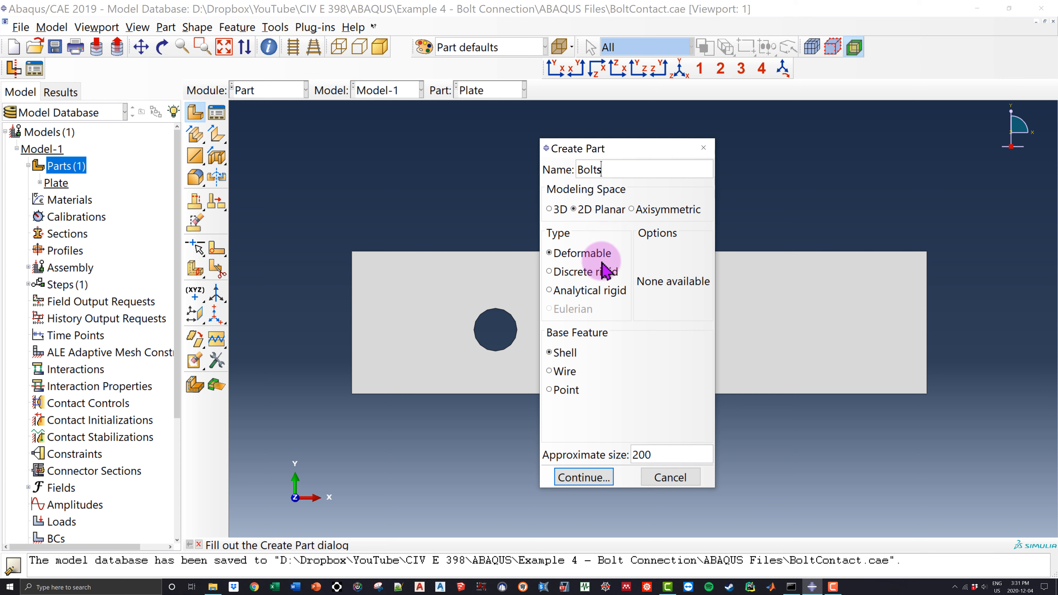
left_click(562, 273)
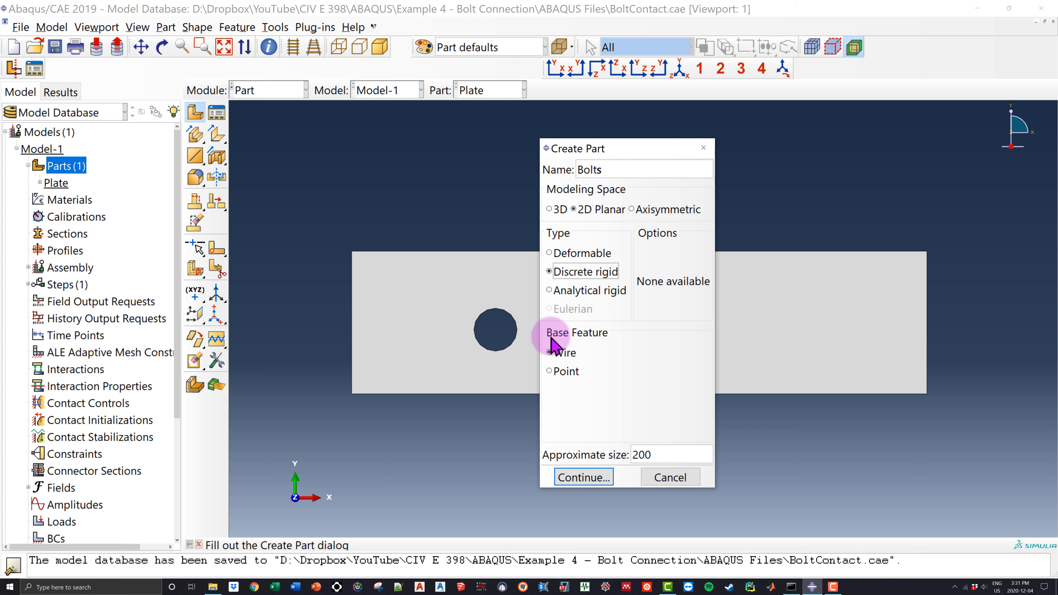
left_click(599, 476)
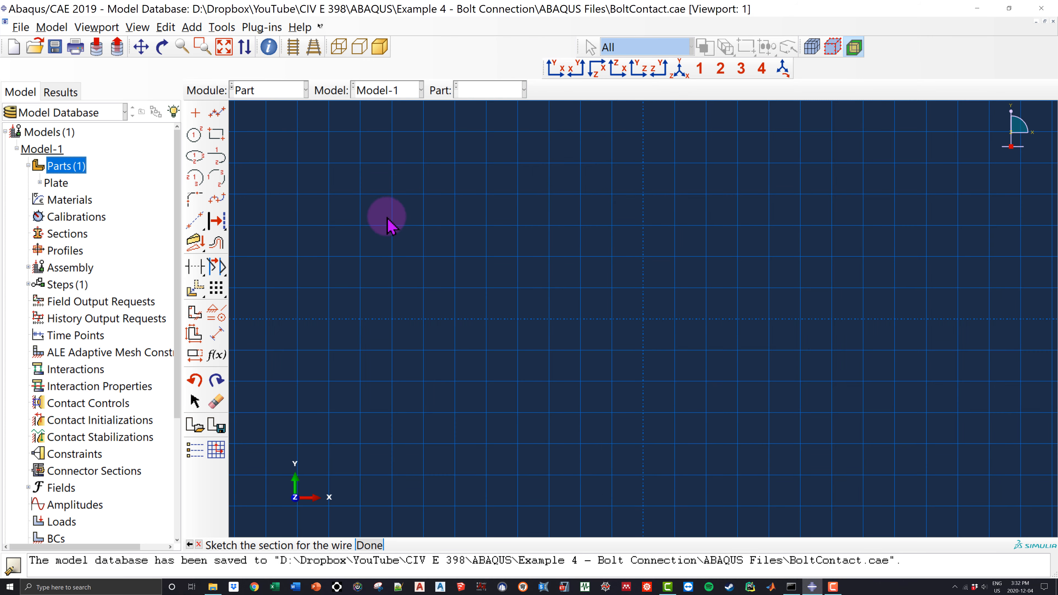
Sketch the bolt as a circle of radius 7.3 centred at (0,0), and finish the wire sketch
left_click(195, 135)
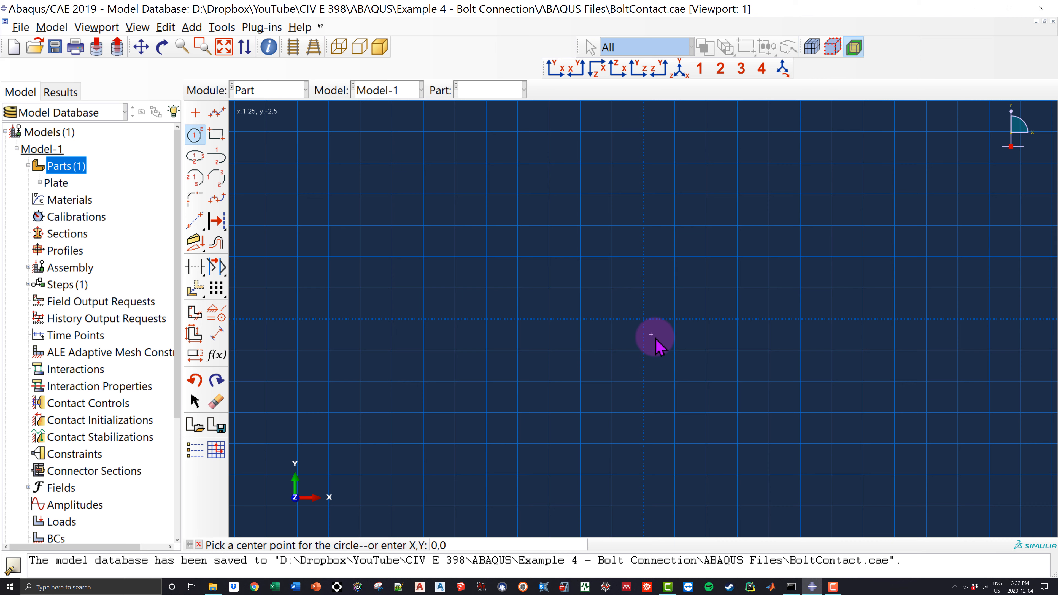
key("Return")
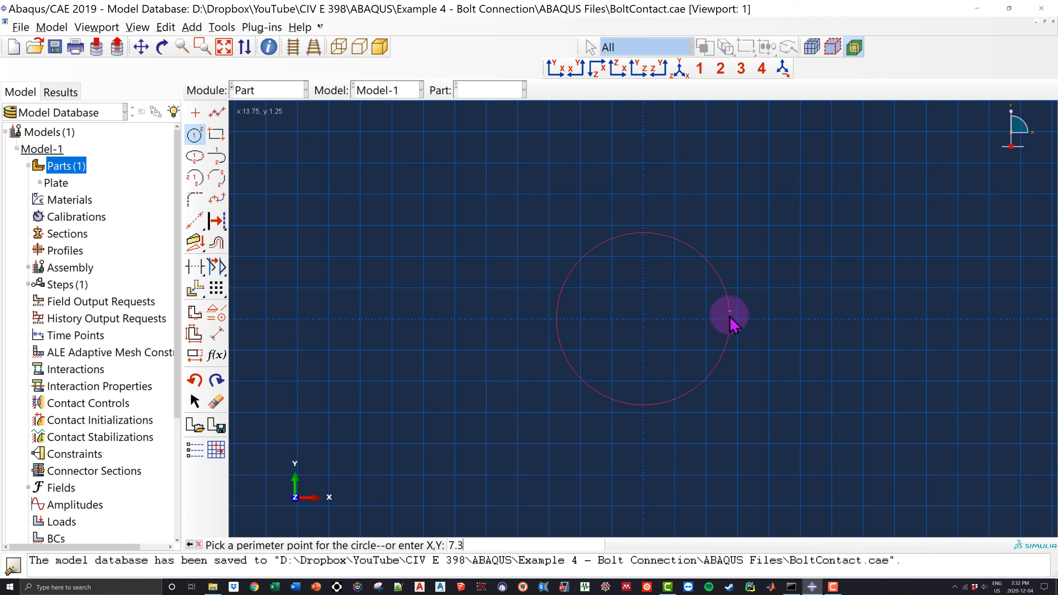
key("Return")
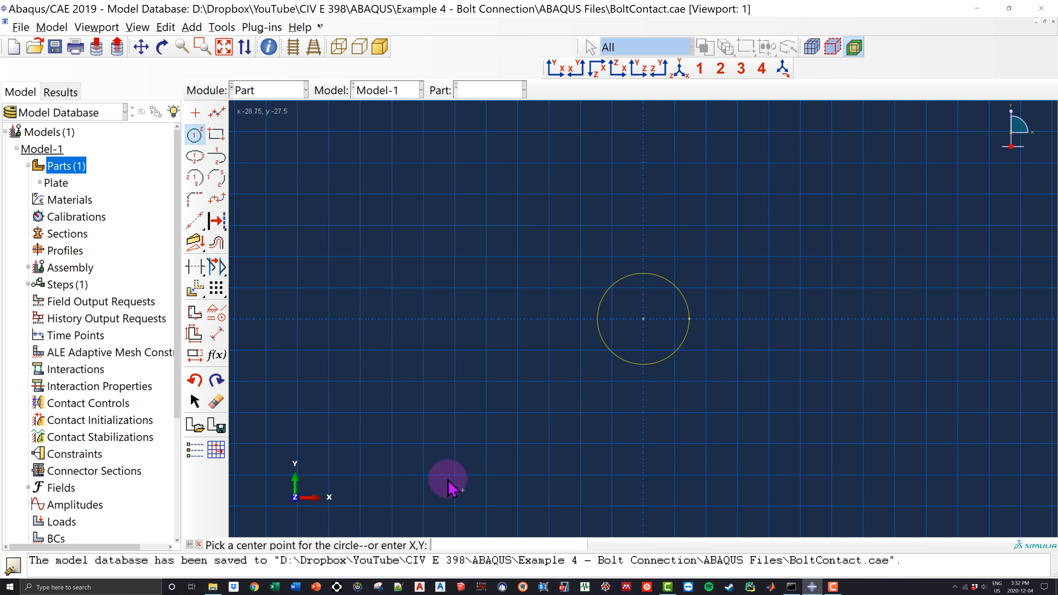
left_click(199, 545)
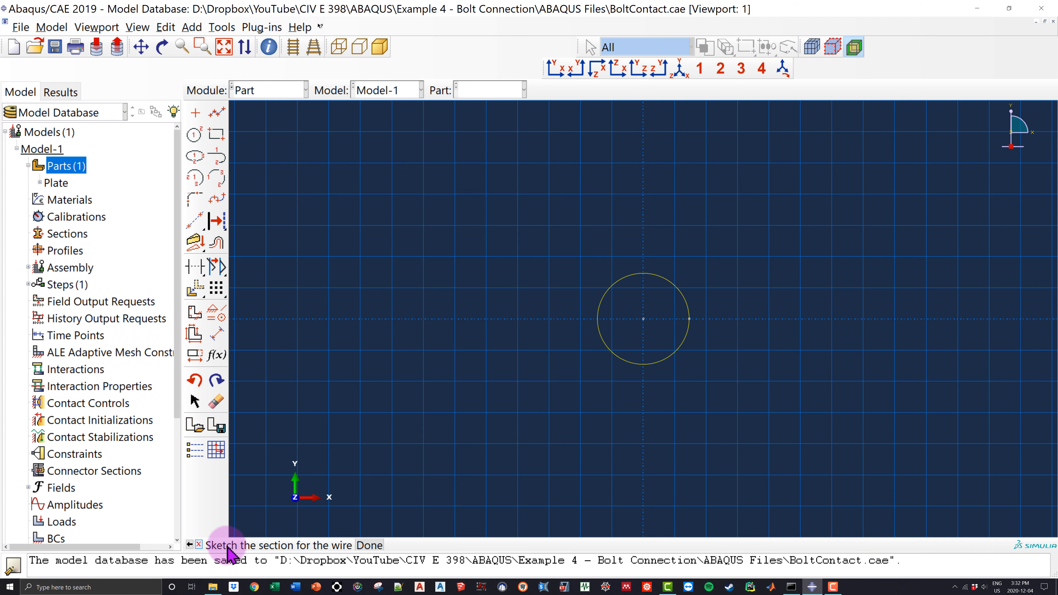
left_click(368, 545)
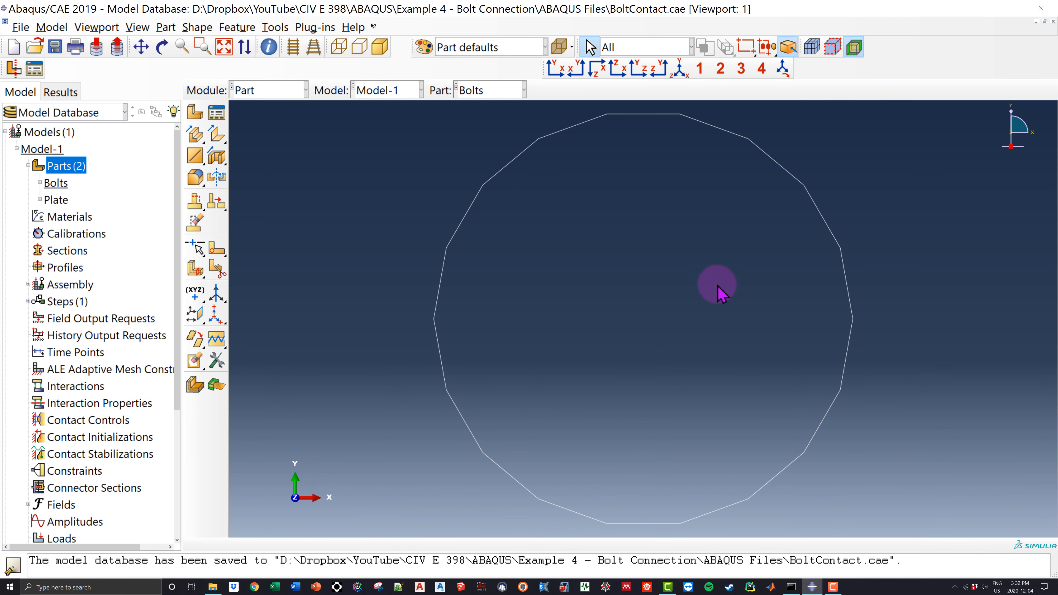
scroll(700, 246, "down", 4)
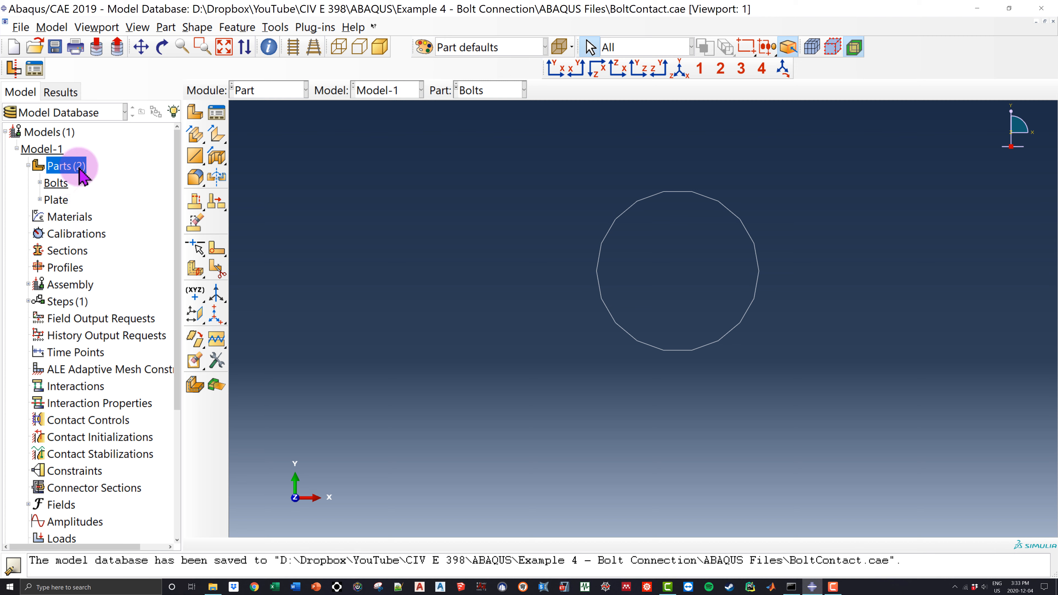
left_click(54, 199)
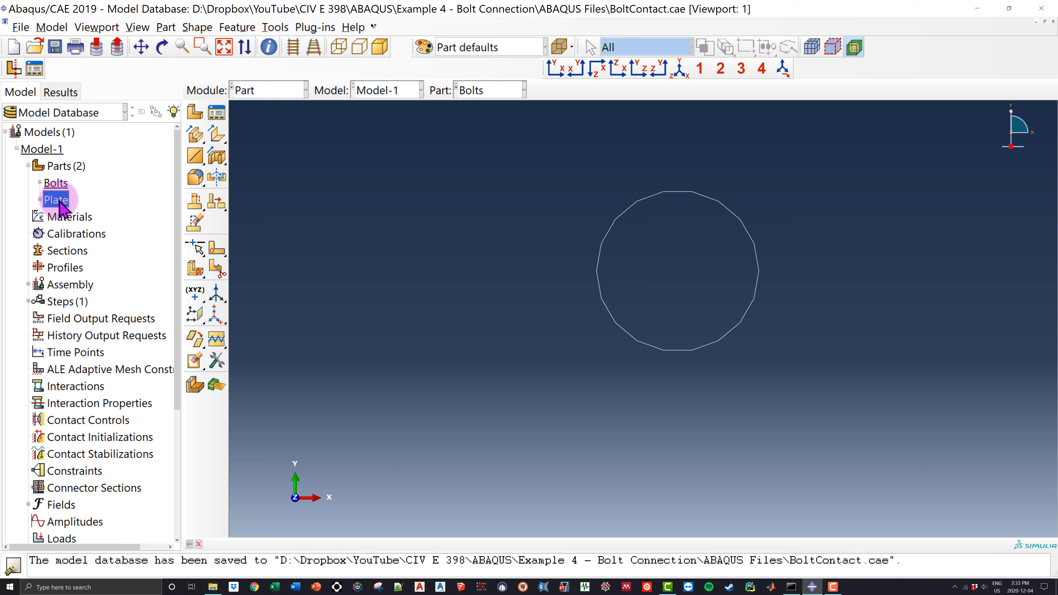
left_click(58, 183)
left_click(147, 155)
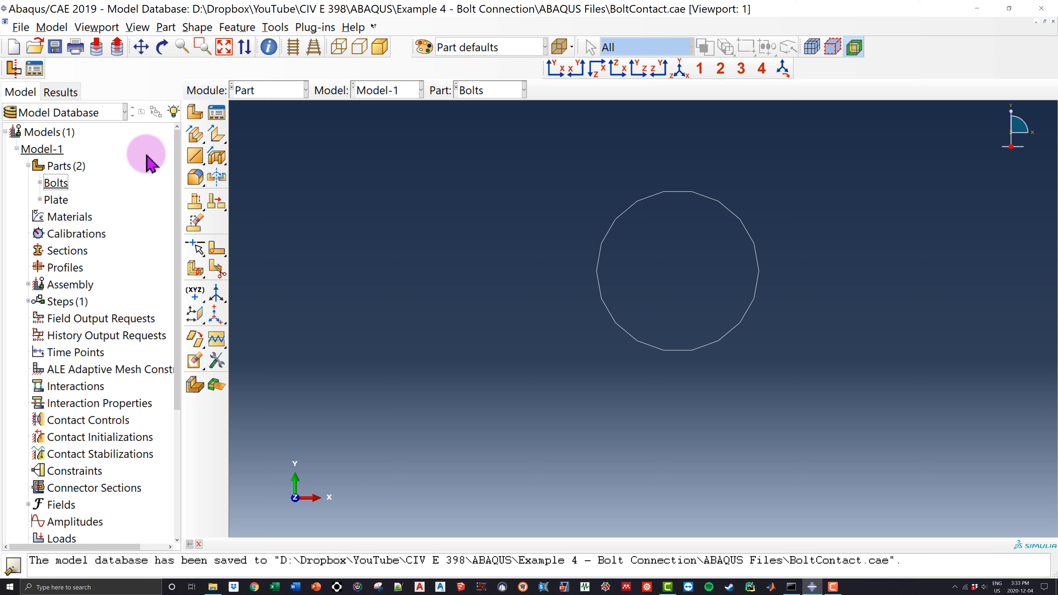
Switch to the Property module and display the Plate part
left_click(260, 93)
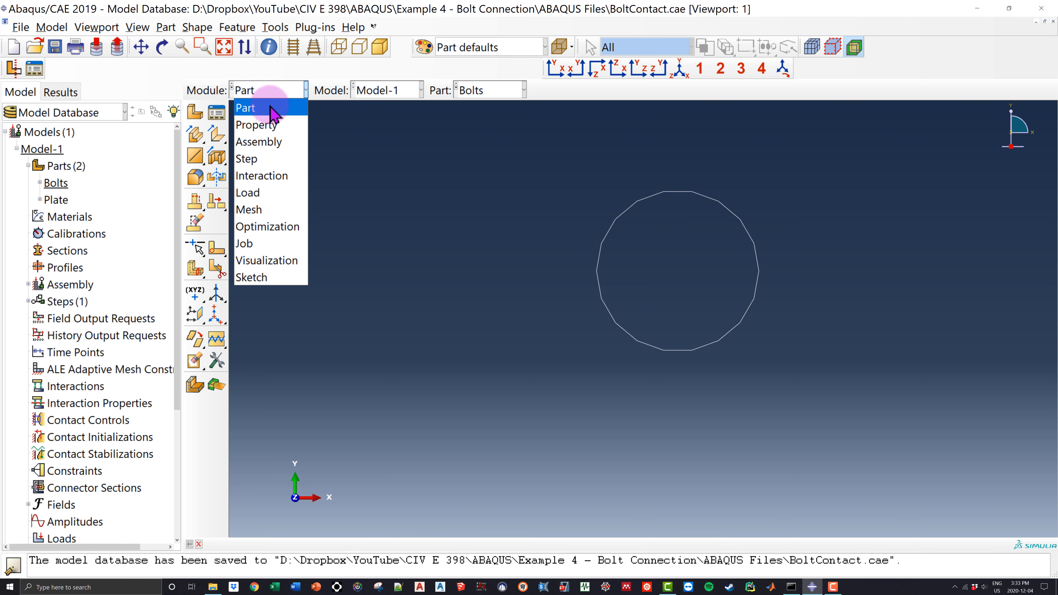
left_click(283, 126)
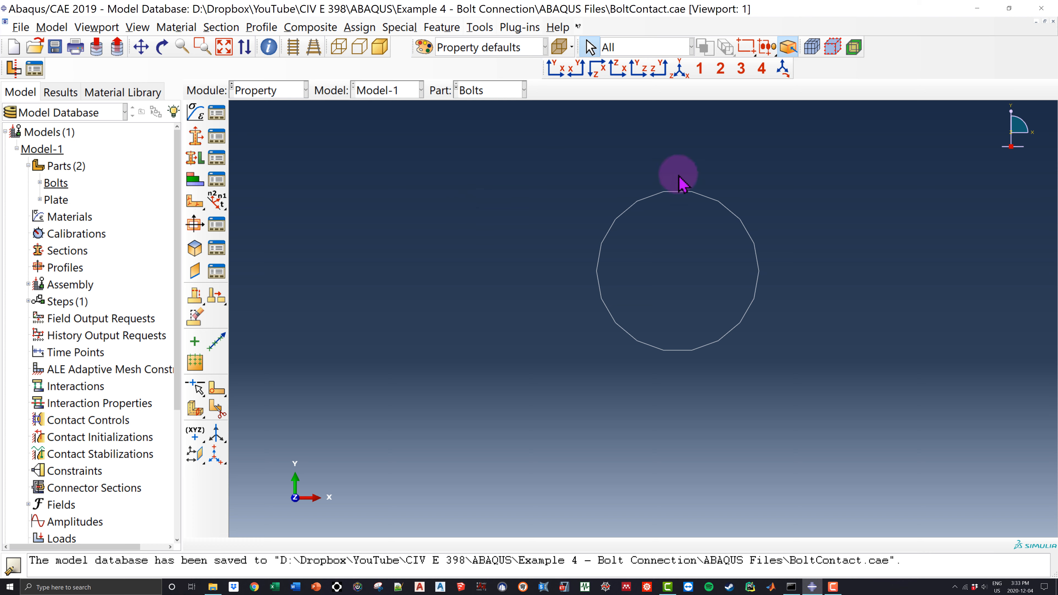
left_click(484, 93)
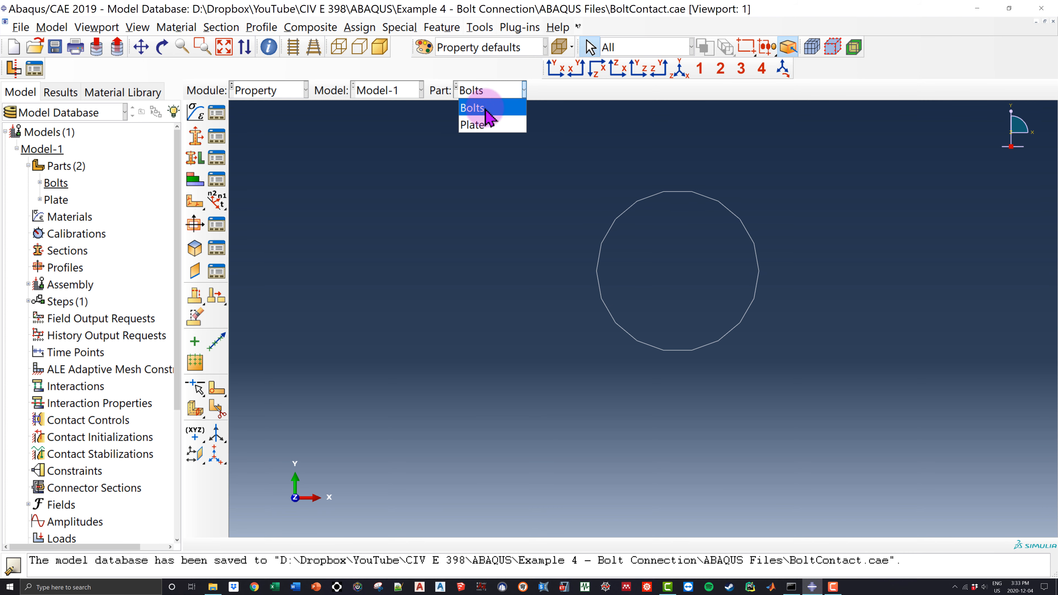
left_click(497, 125)
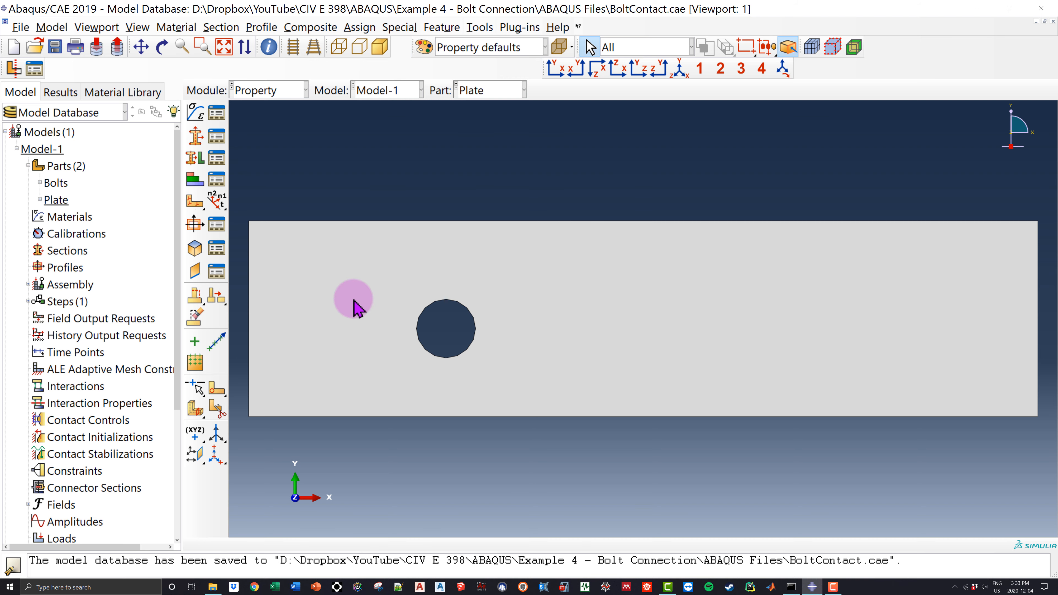
left_click(586, 331)
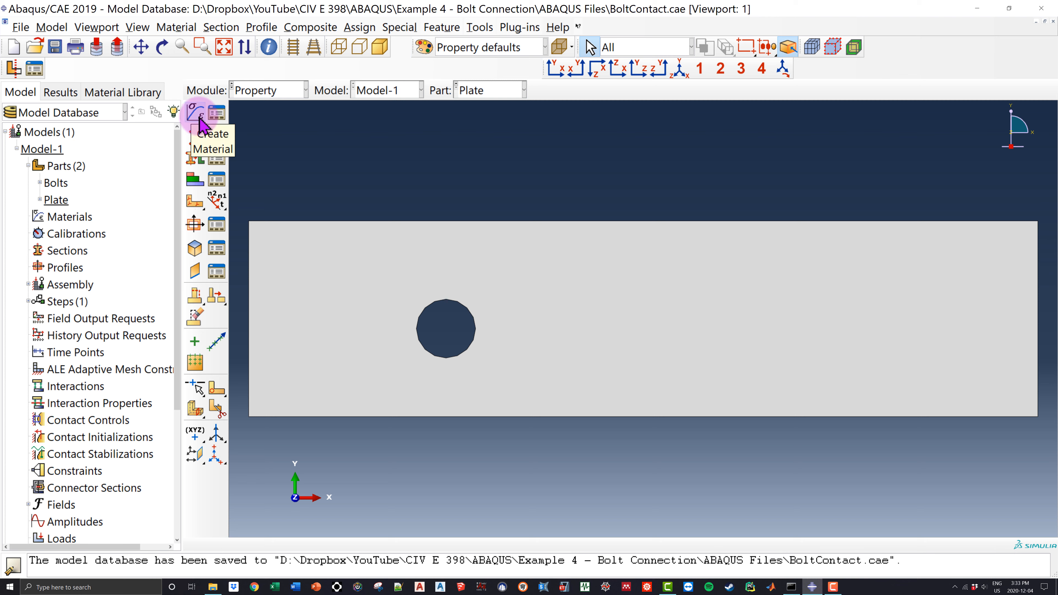
Create a material named Steel and give it an isotropic elastic behaviour
left_click(78, 217)
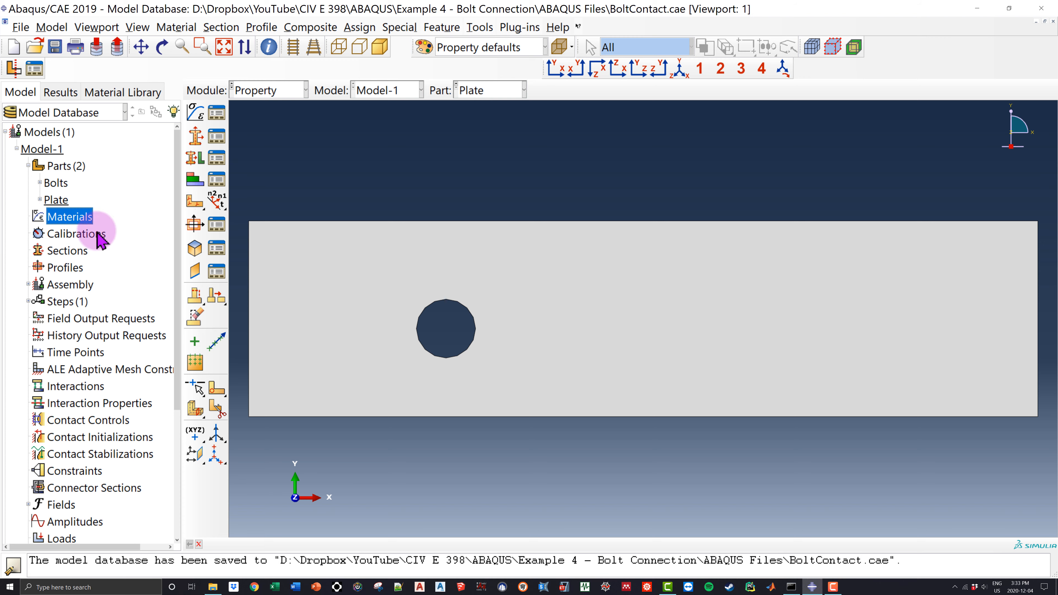
double_click(77, 219)
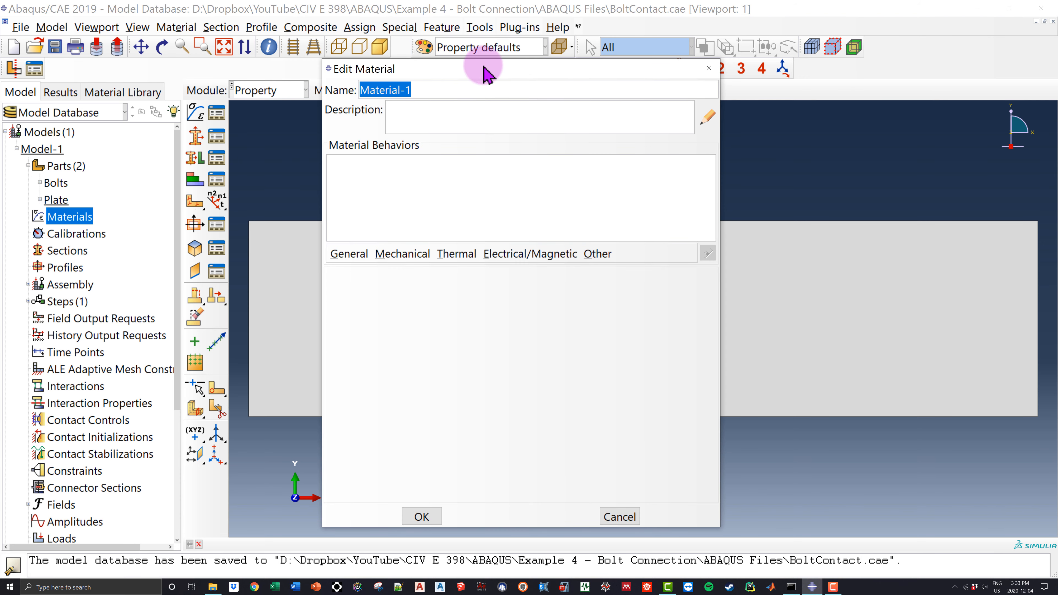
left_click_drag(460, 74, 535, 107)
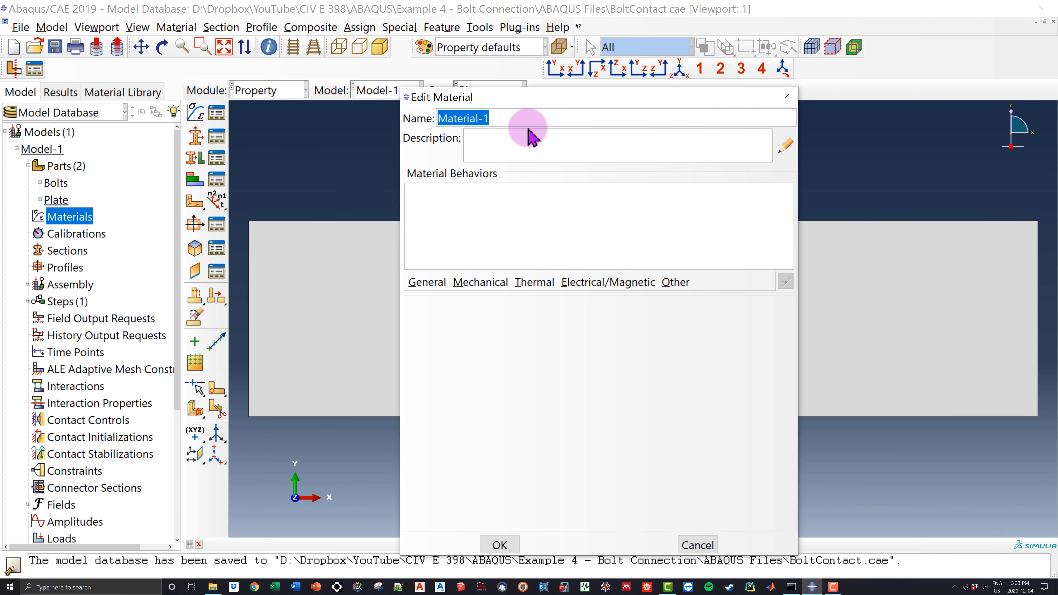
type("E")
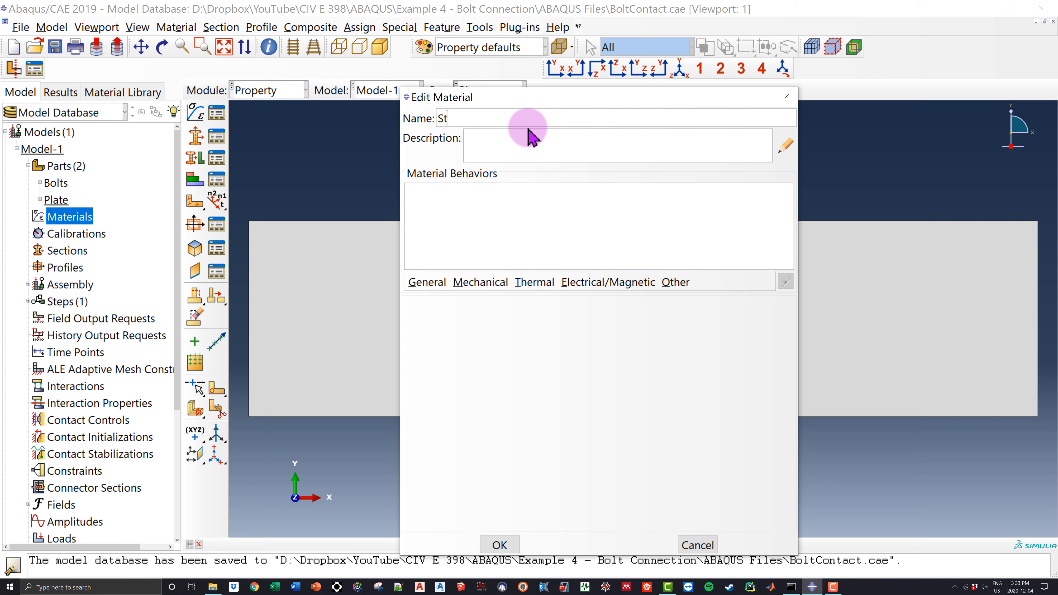
left_click(500, 283)
mouse_move(513, 301)
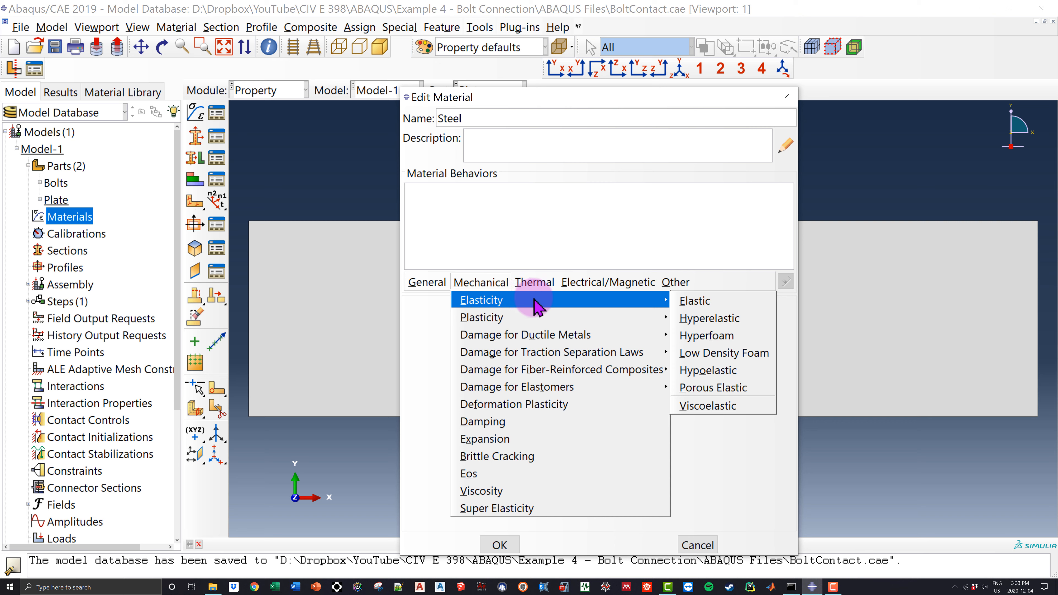
left_click(695, 301)
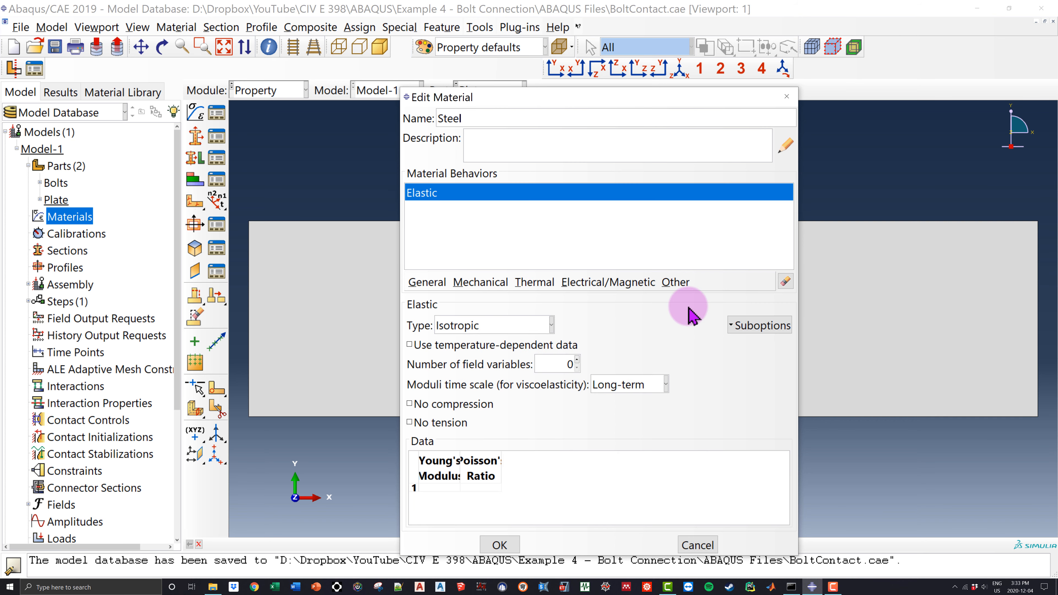
Set Steel's Young's modulus to 200000 and Poisson's ratio to 0.3, and save the material
left_click_drag(462, 475, 568, 464)
left_click(475, 488)
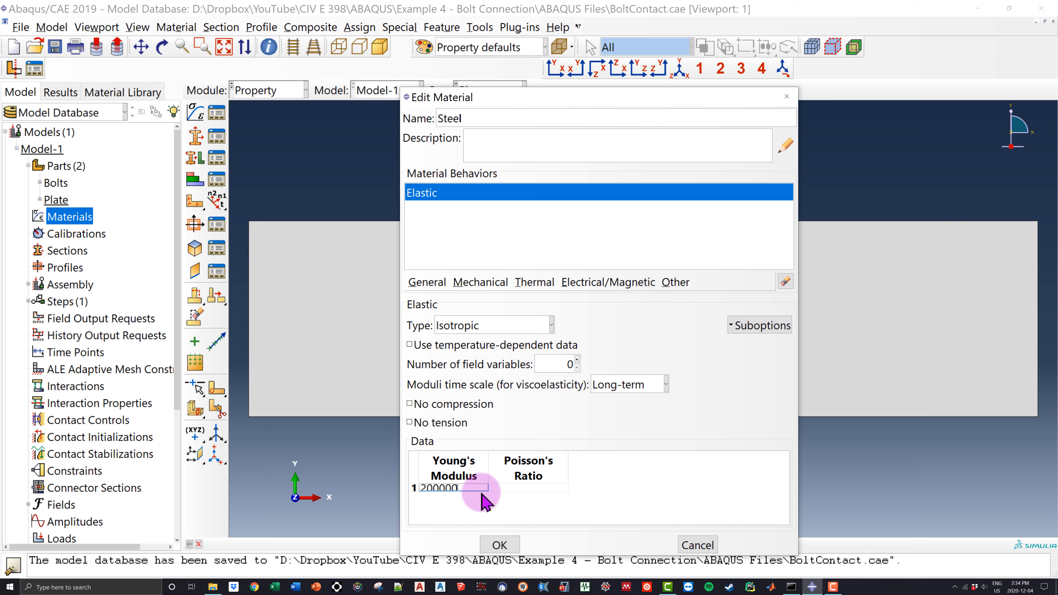
type("200000")
left_click(520, 487)
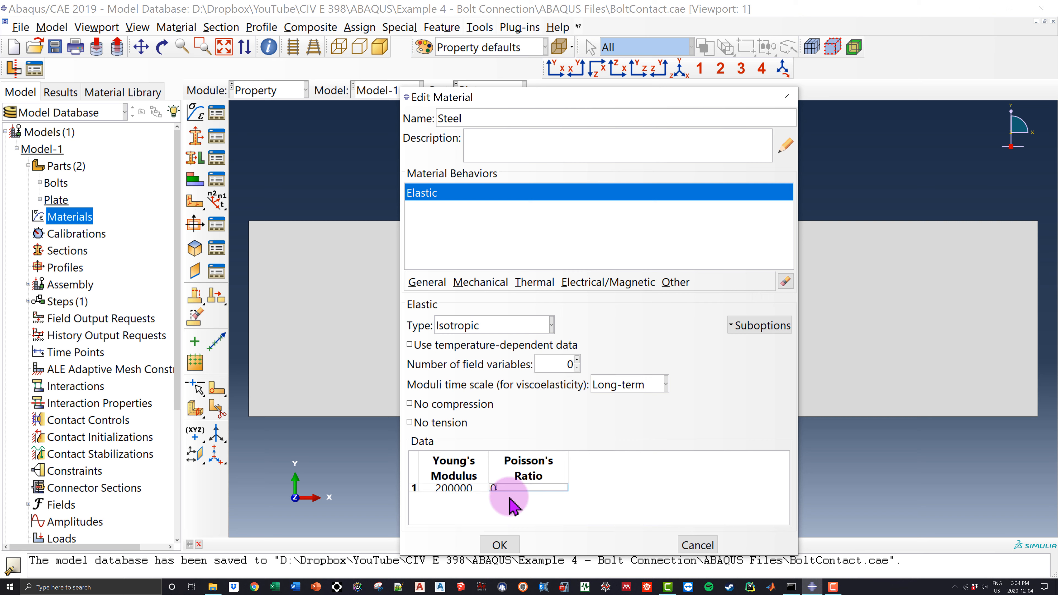
key("Return")
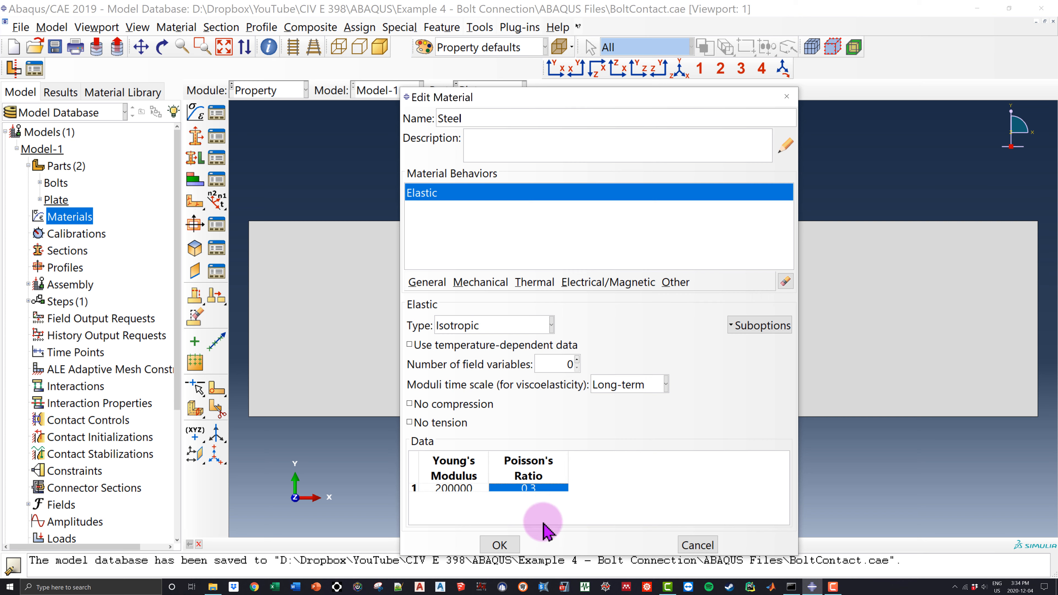
left_click(501, 545)
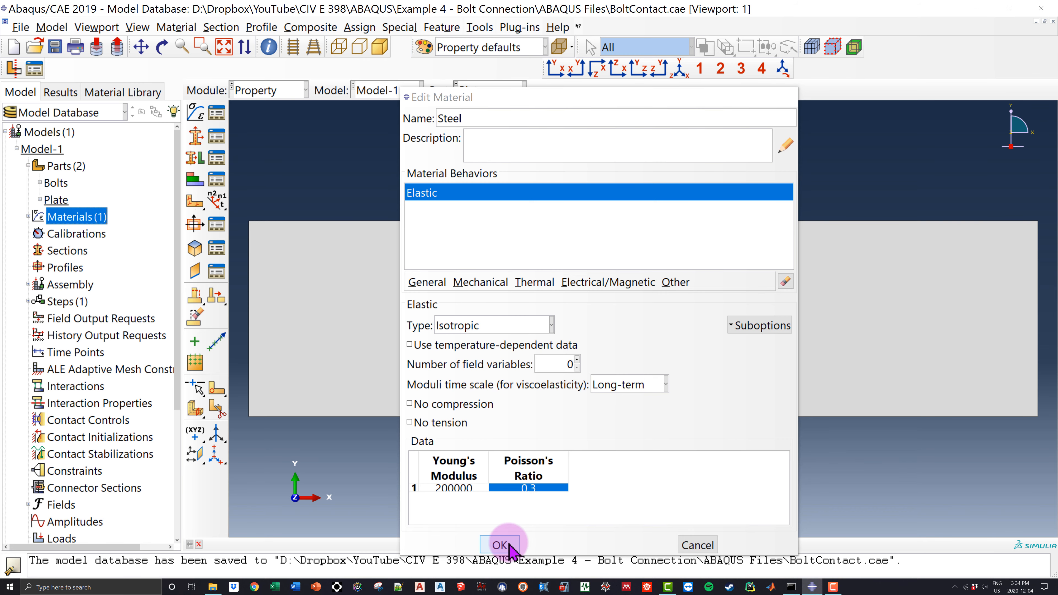
left_click(28, 216)
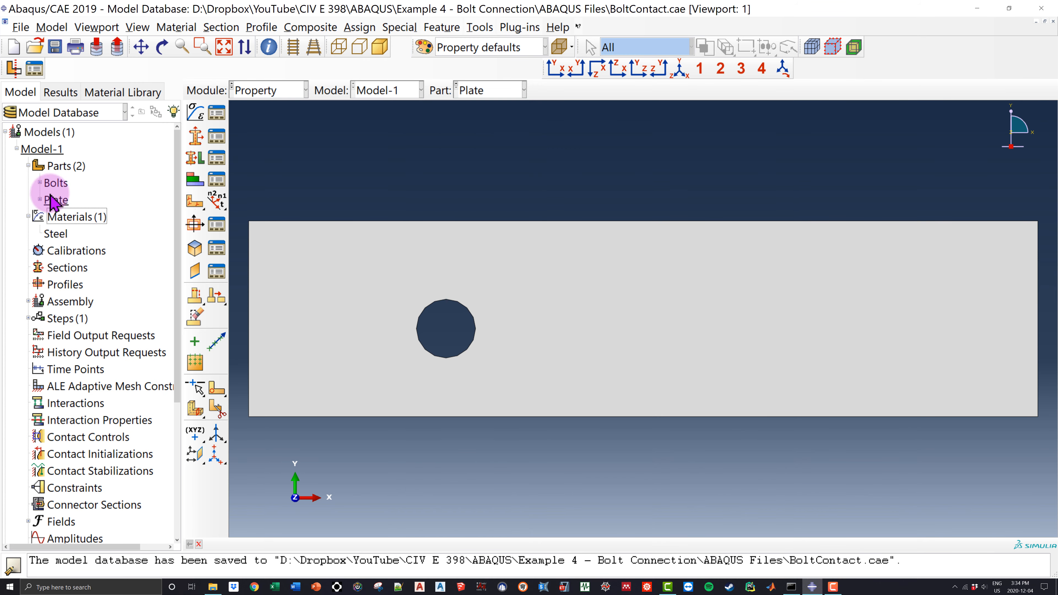
left_click(107, 230)
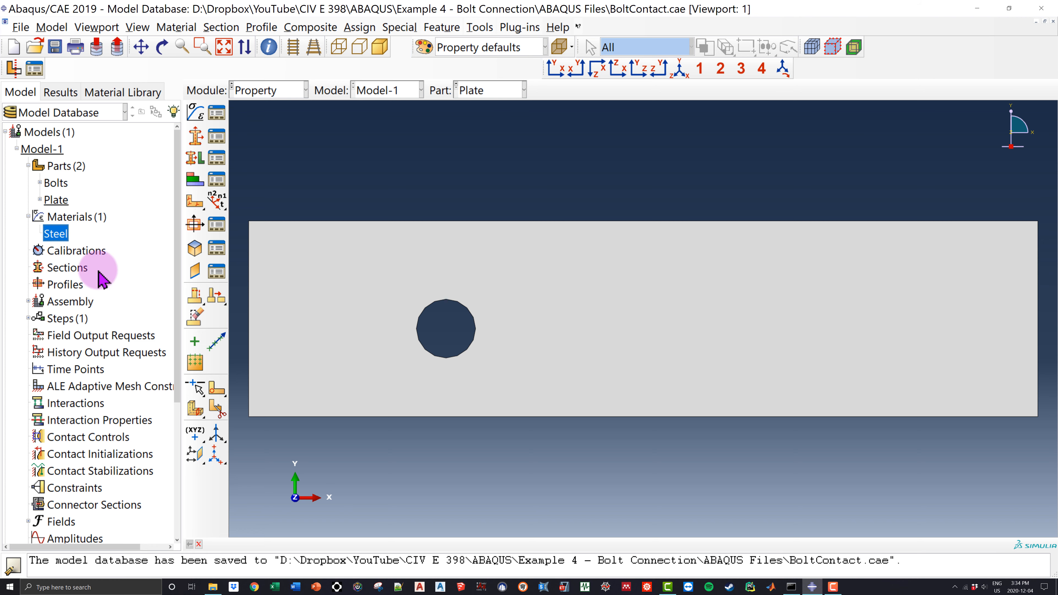
Create a solid homogeneous section named Plate using Steel, with a plane stress/strain thickness of 200
double_click(68, 268)
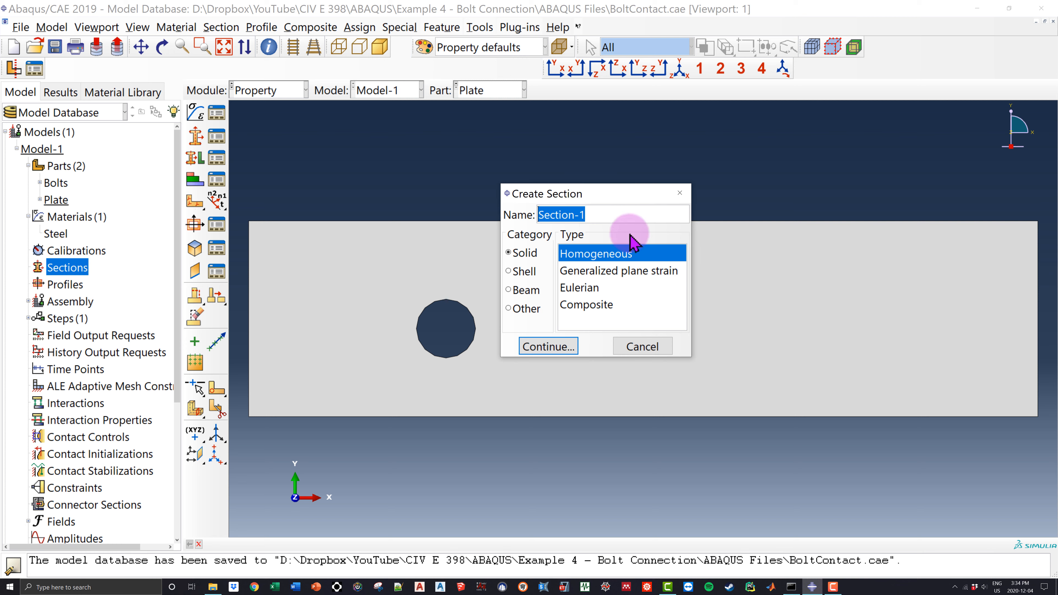
type("Plate")
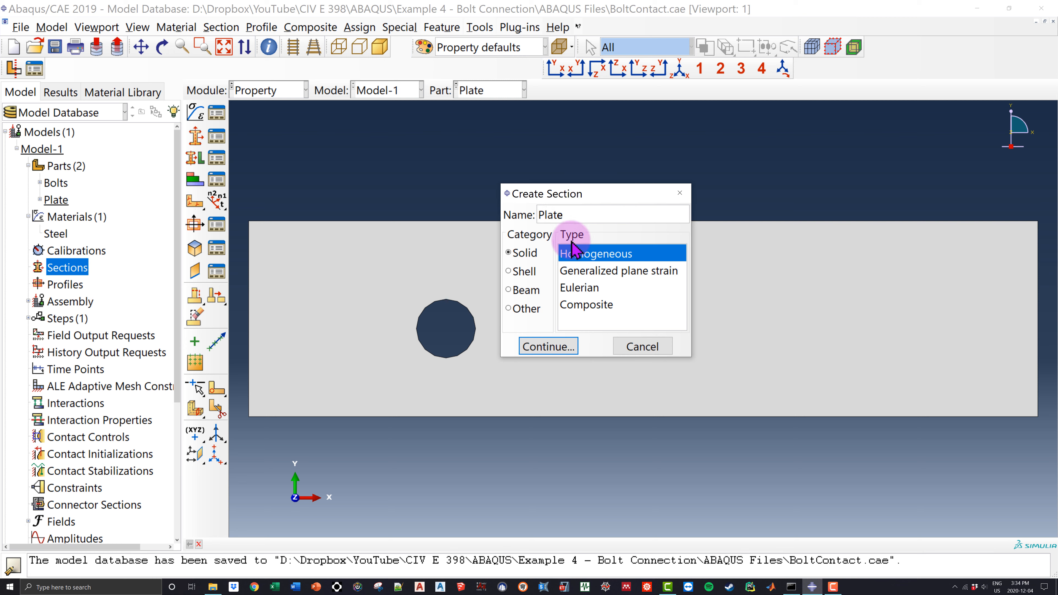
left_click(562, 346)
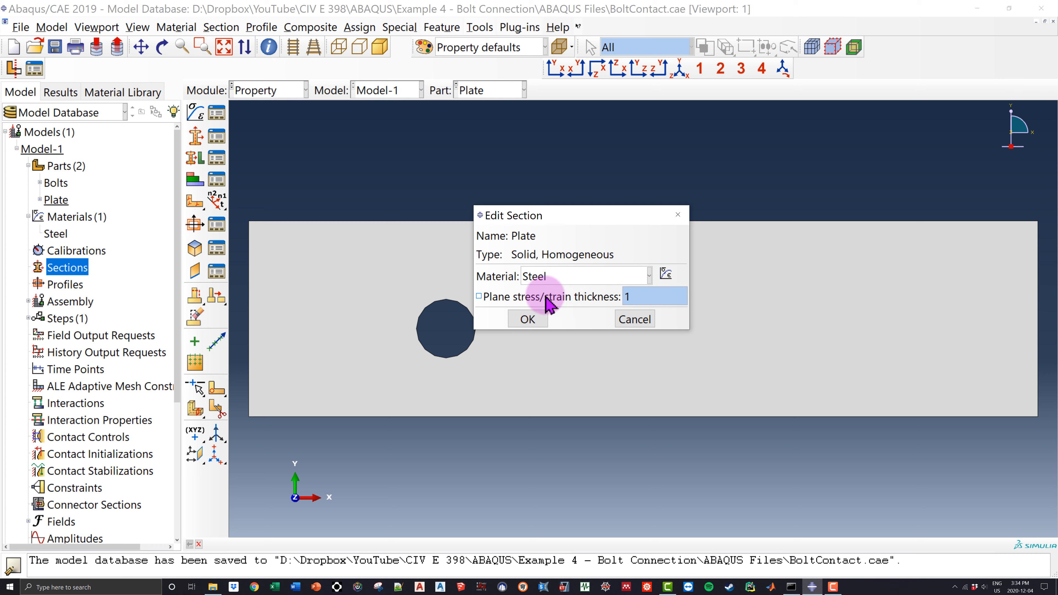
left_click(559, 297)
double_click(627, 297)
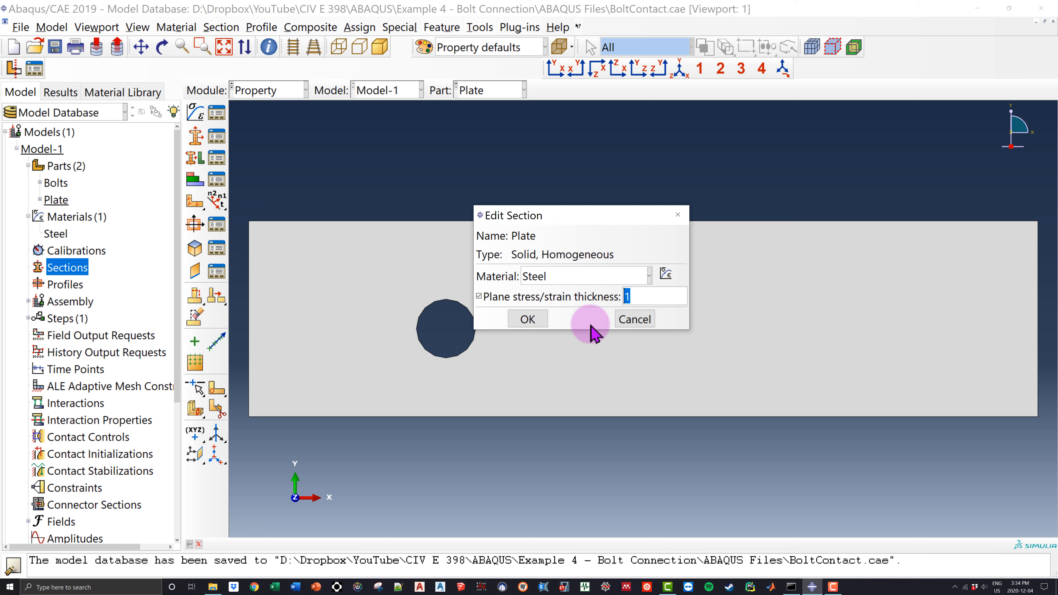
type("200")
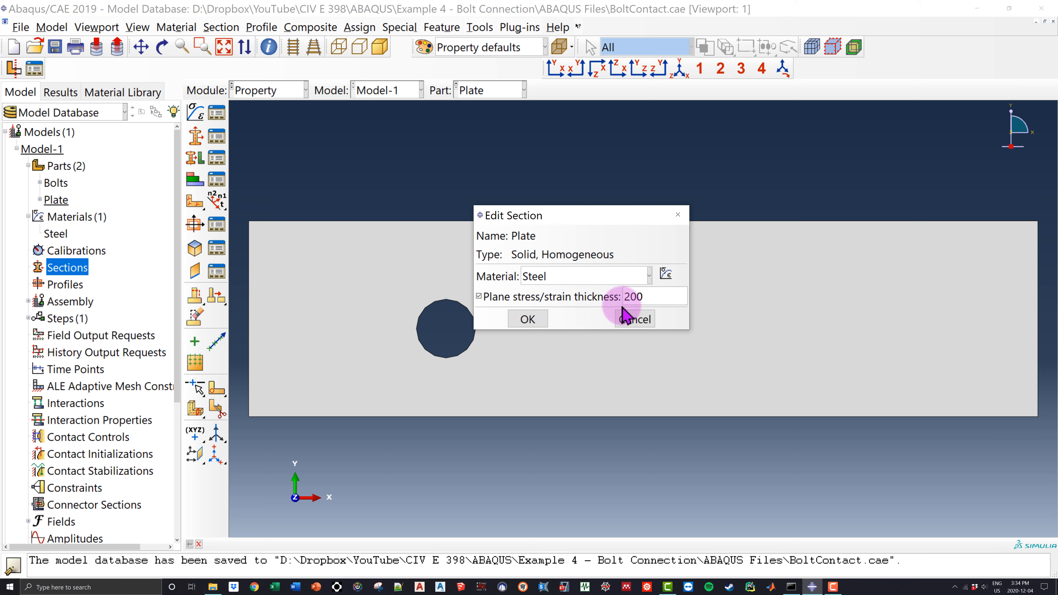
left_click(526, 319)
left_click(28, 268)
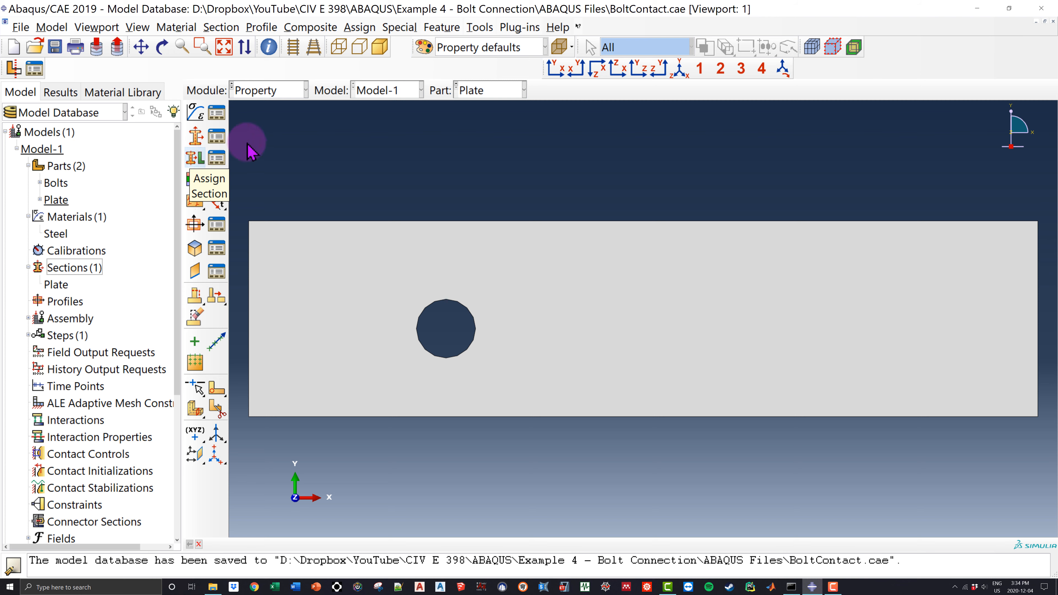
Assign the Plate section to the whole plate region without creating a set, taking the thickness from the section
left_click(197, 160)
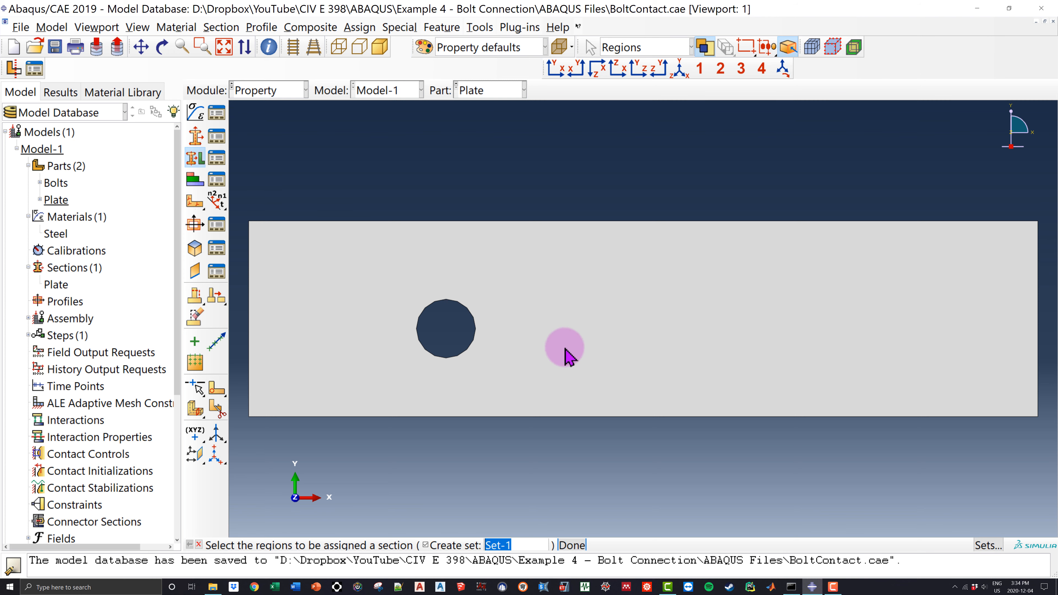
left_click(433, 540)
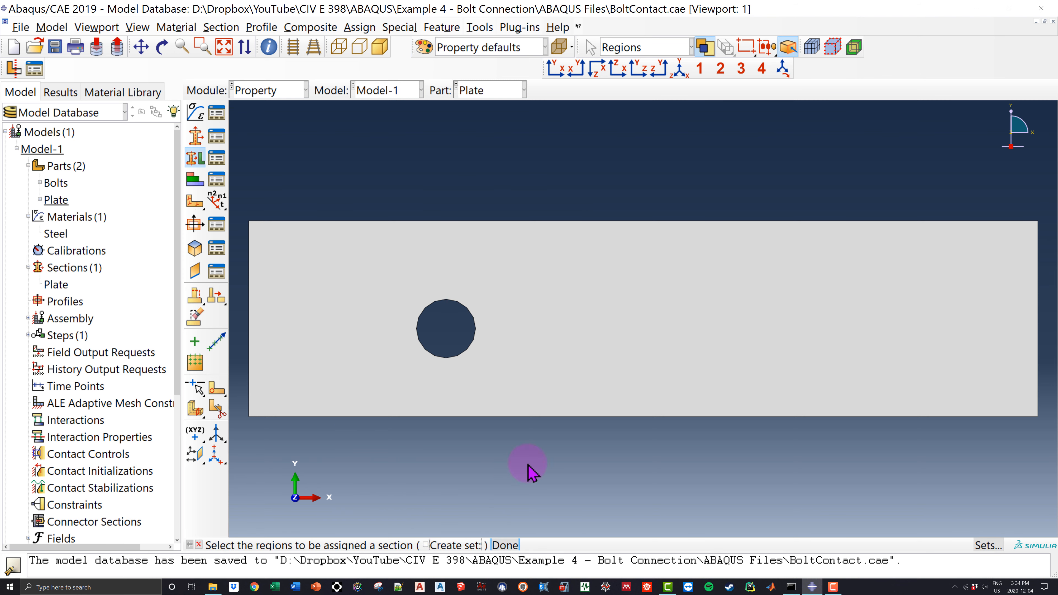
left_click(622, 319)
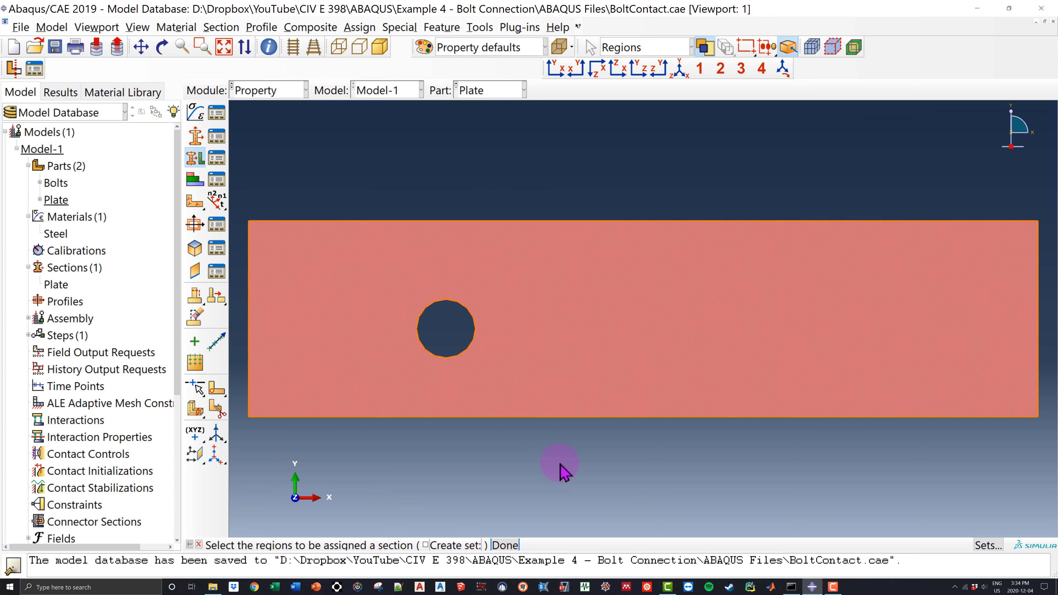
left_click(505, 545)
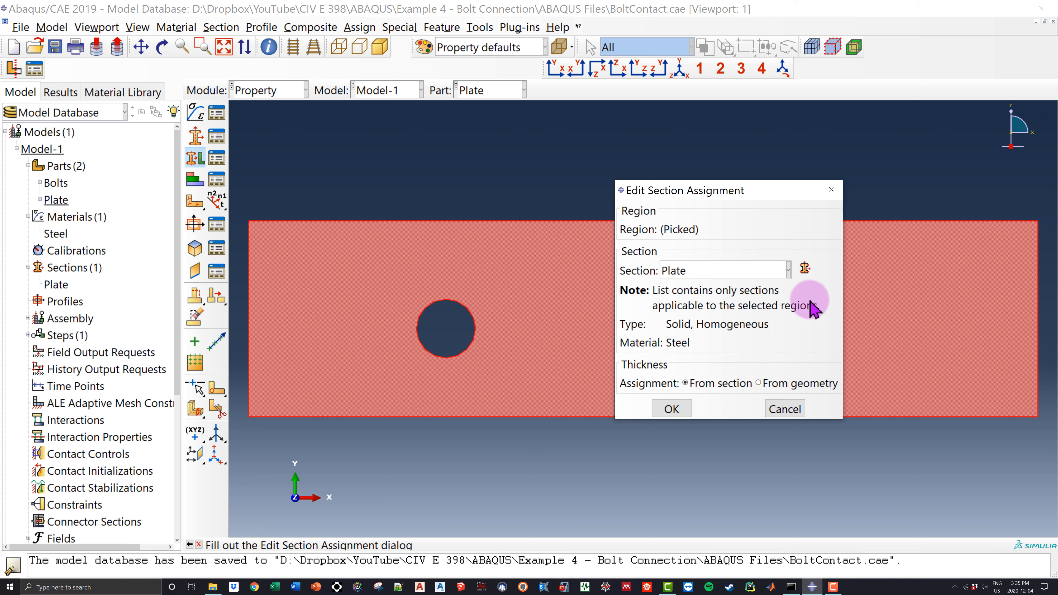
left_click(692, 271)
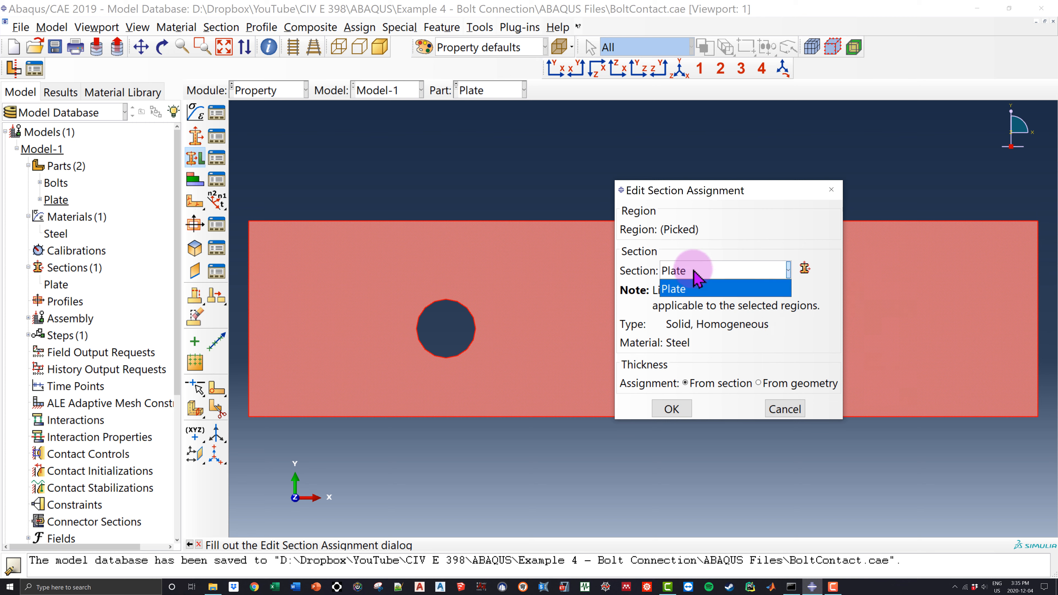
left_click(687, 290)
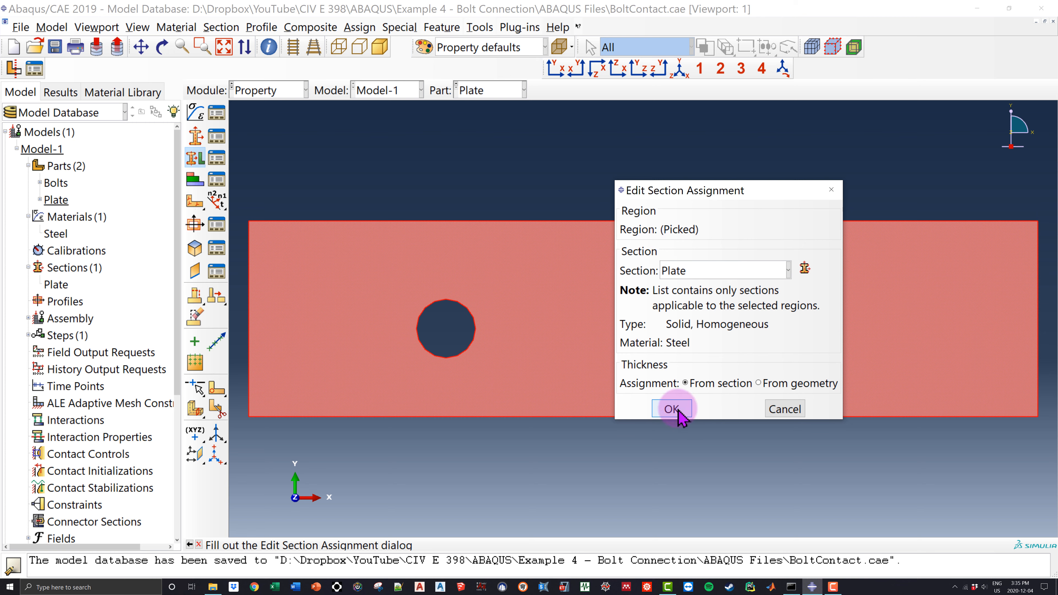
left_click(672, 409)
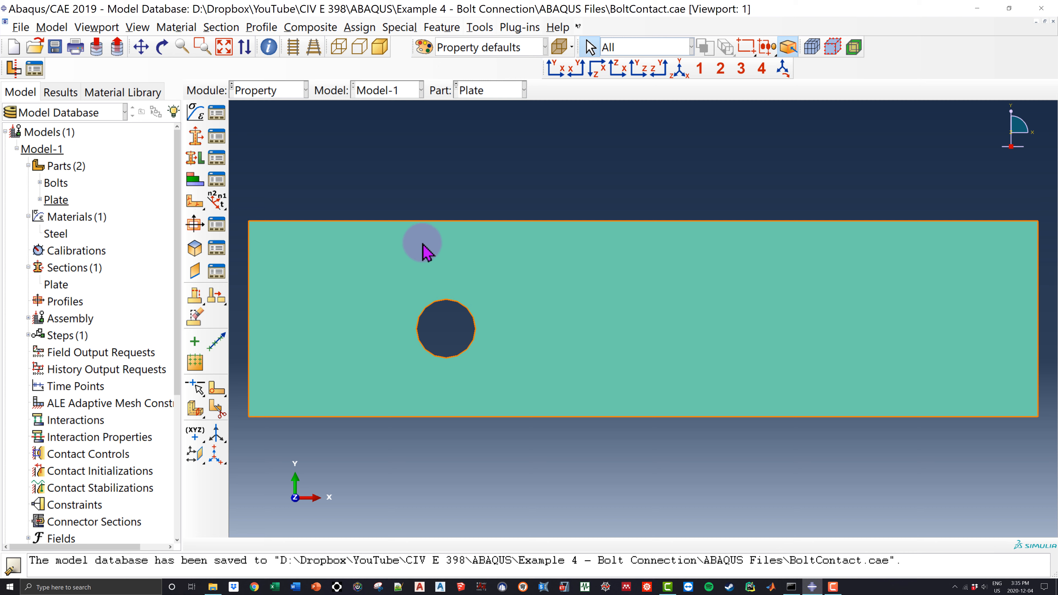
Switch to the Assembly module and expand the assembly's contents in the model tree
left_click(282, 92)
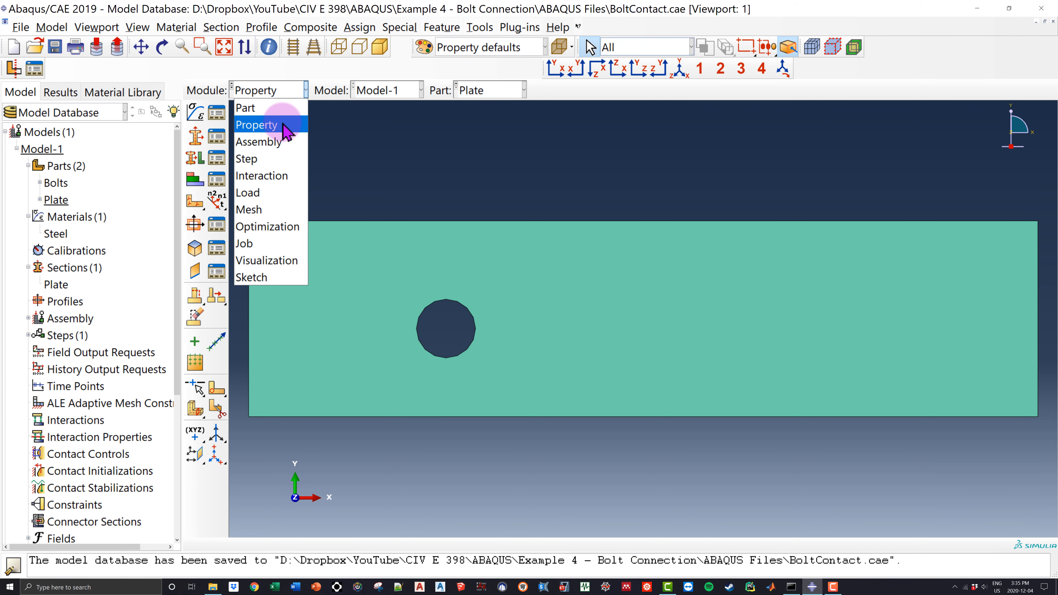
left_click(291, 144)
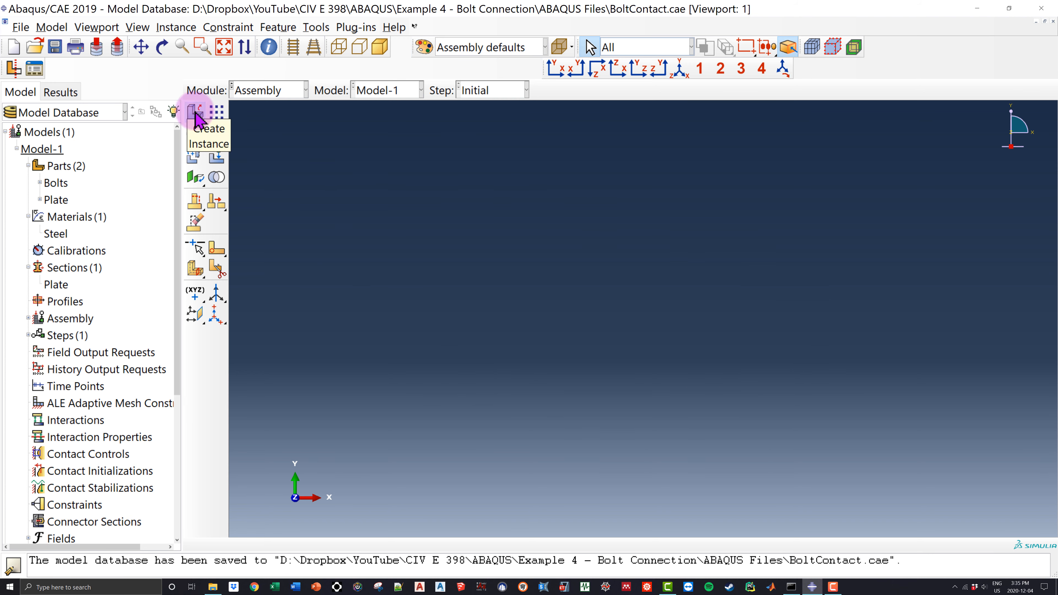
left_click(29, 318)
scroll(90, 220, "down", 2)
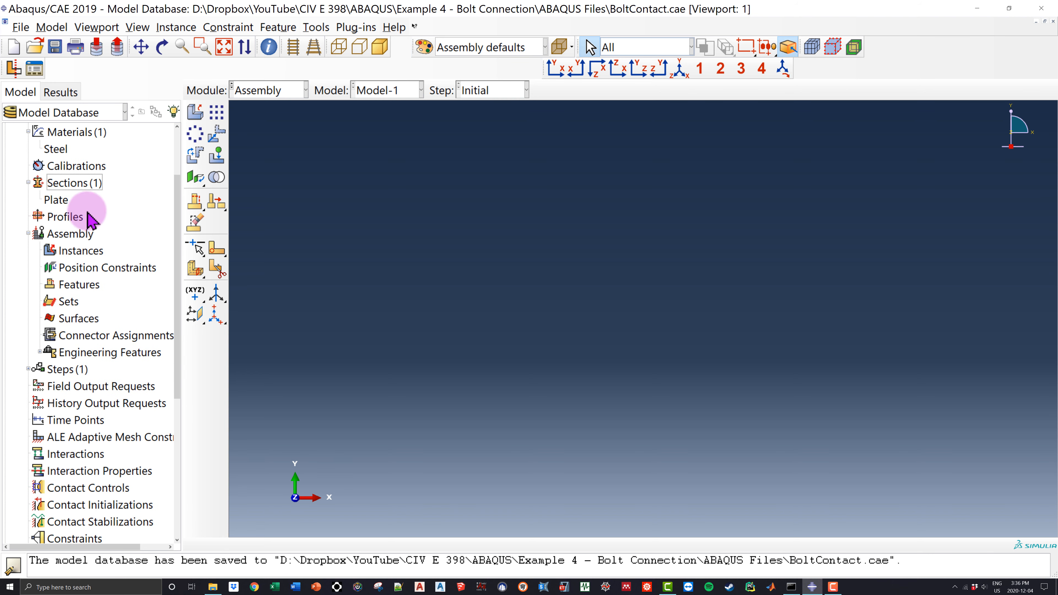
Create a dependent instance of the Plate part in the assembly and expand the instance list
double_click(85, 254)
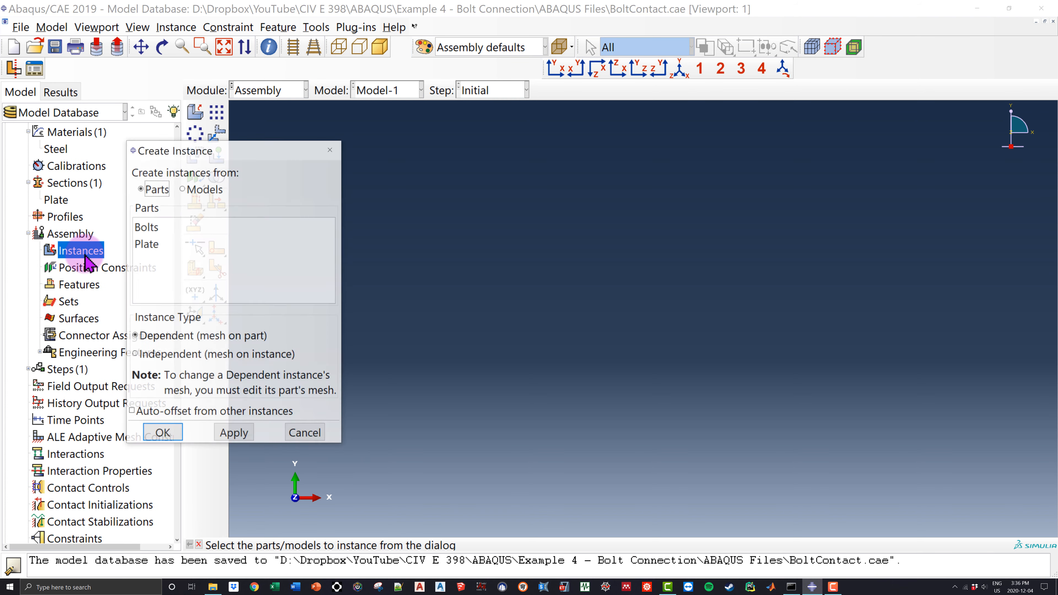
left_click_drag(224, 157, 515, 169)
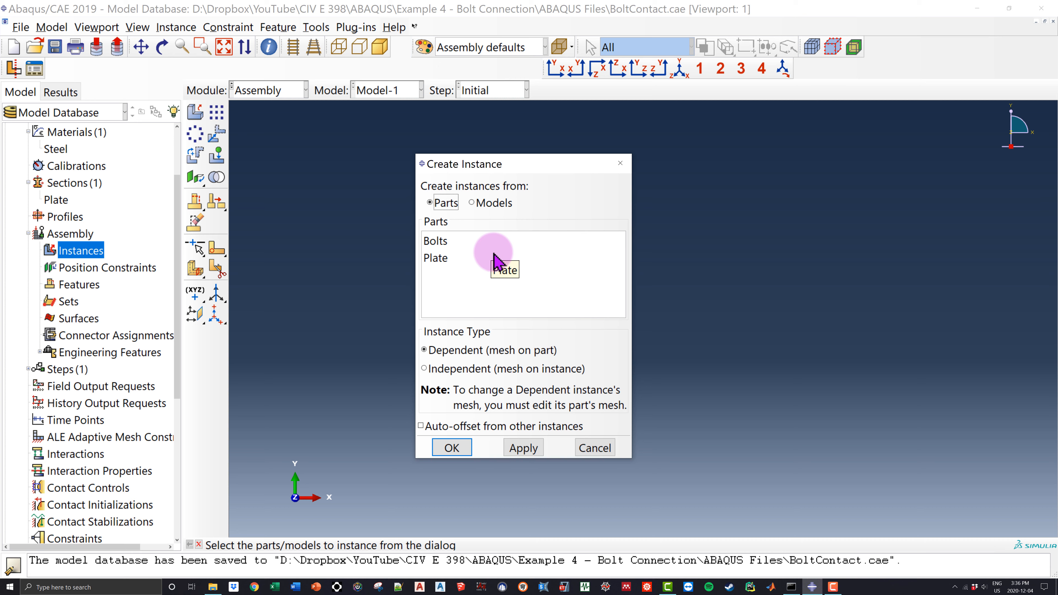
left_click(440, 241)
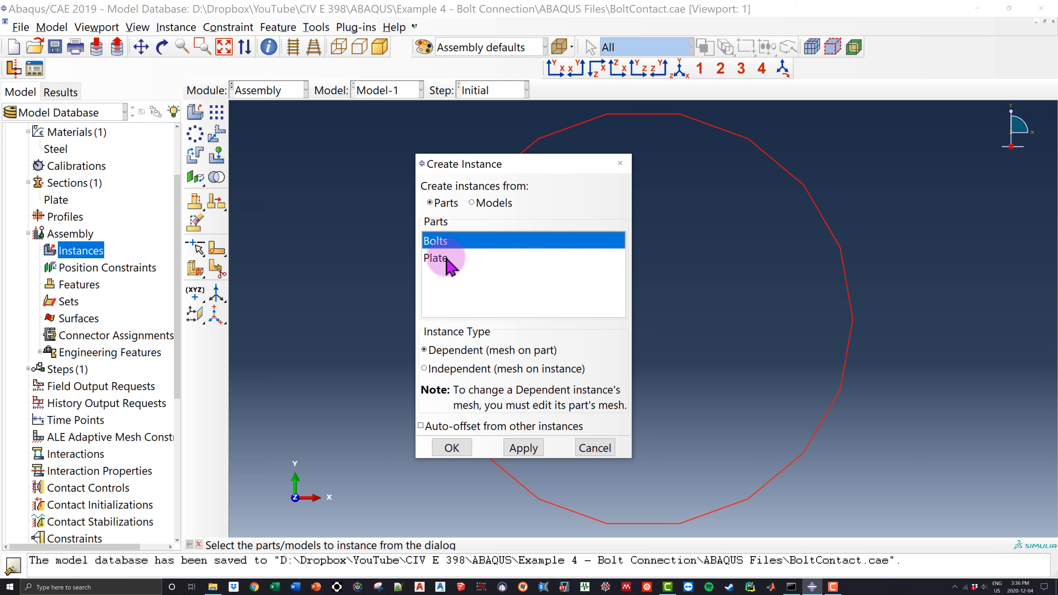
left_click(446, 260)
left_click(450, 247)
left_click(456, 257)
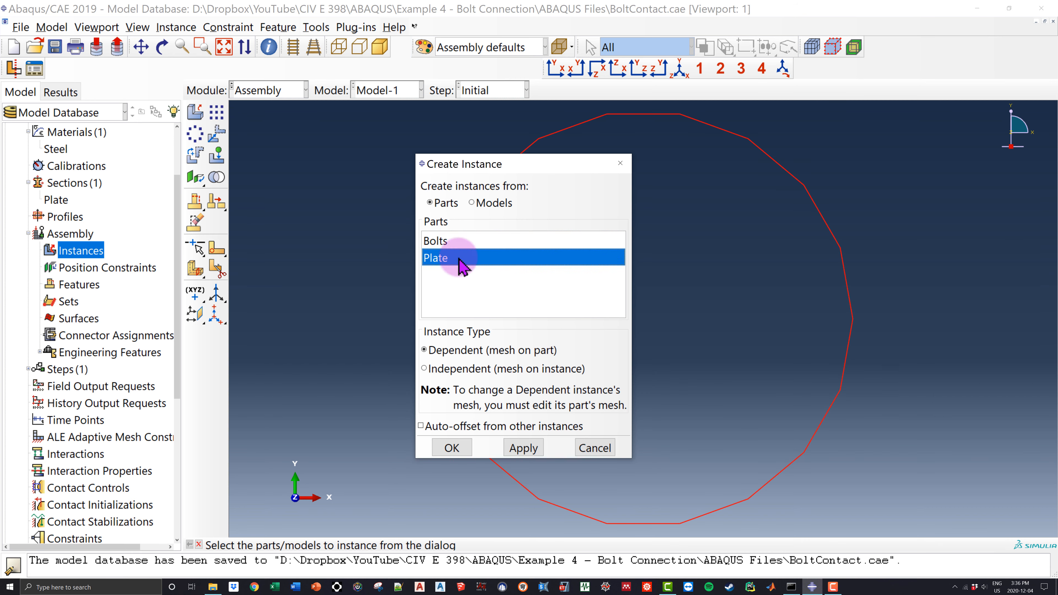
left_click_drag(485, 170, 662, 171)
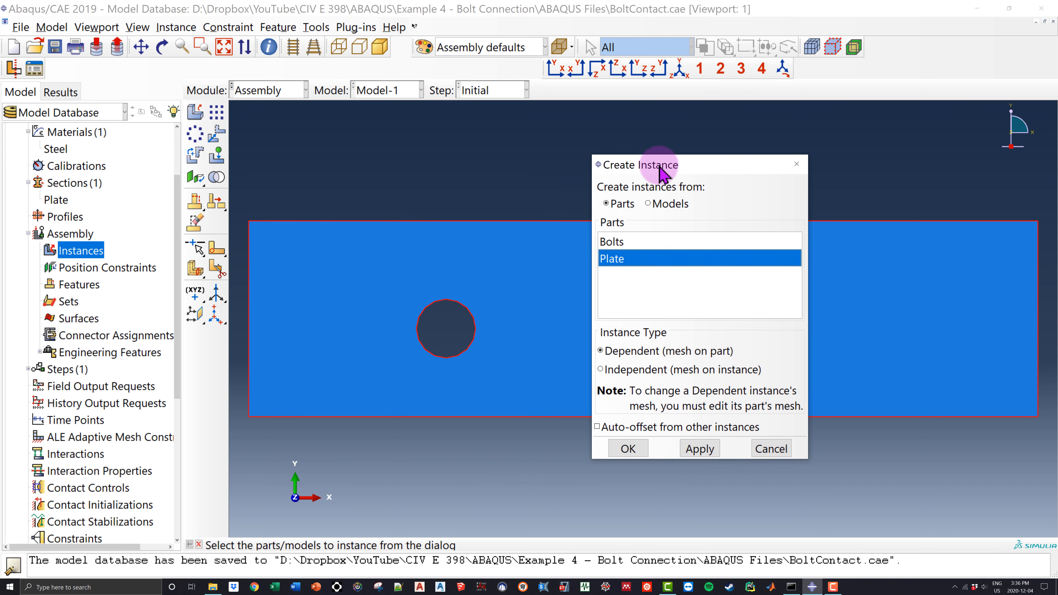
left_click(639, 451)
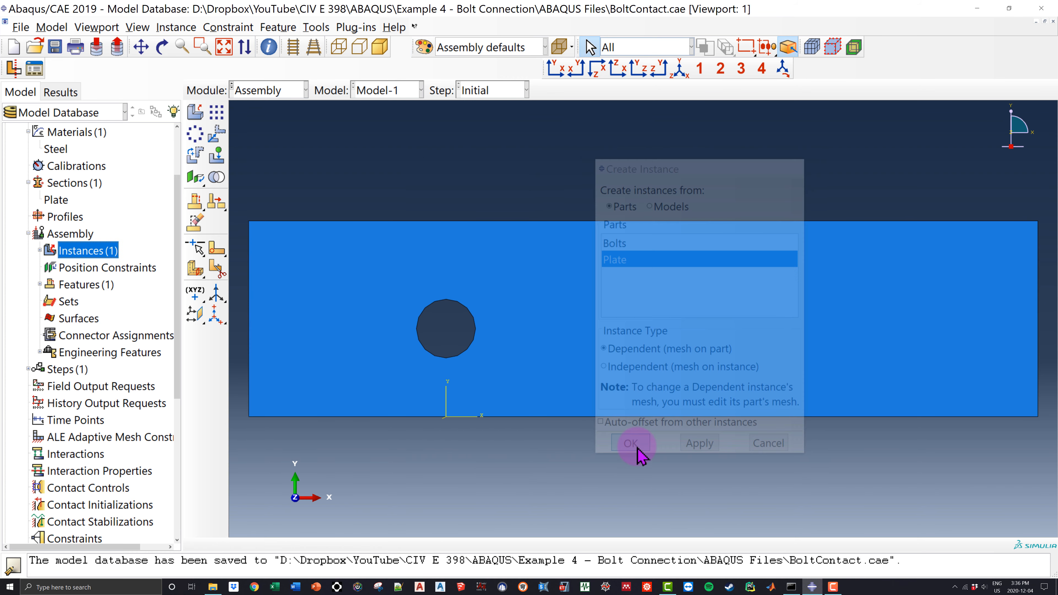
left_click(40, 251)
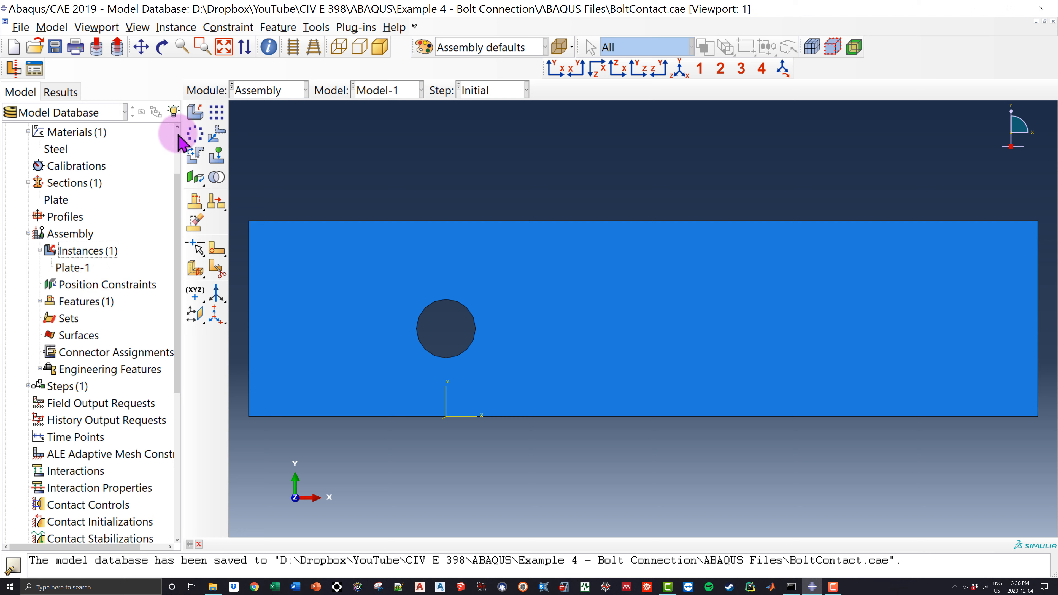
Create a dependent instance of the Bolts part in the assembly, auto-offset from the other instances
double_click(104, 252)
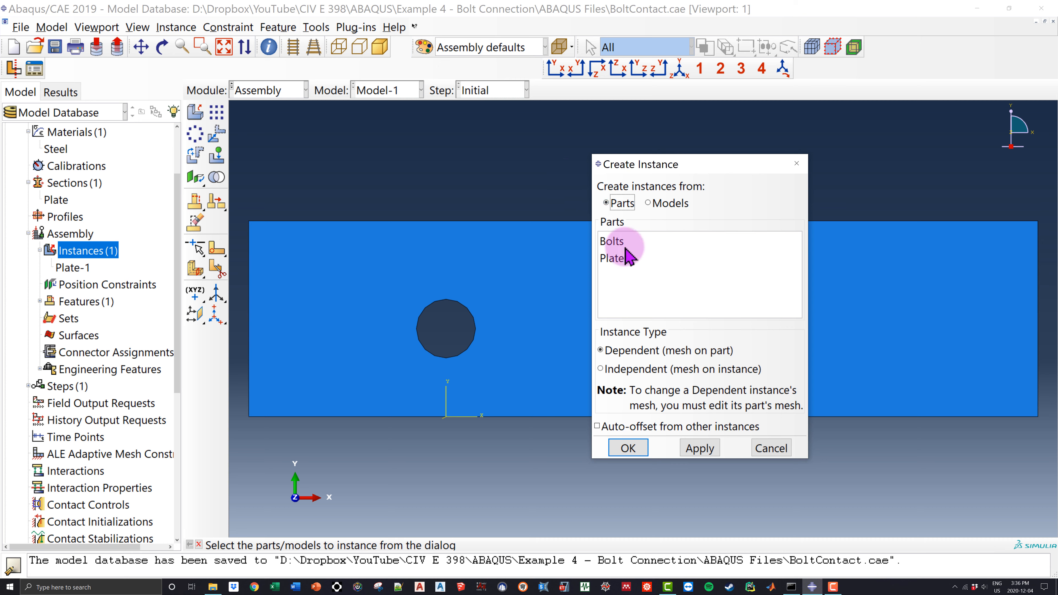
left_click(636, 242)
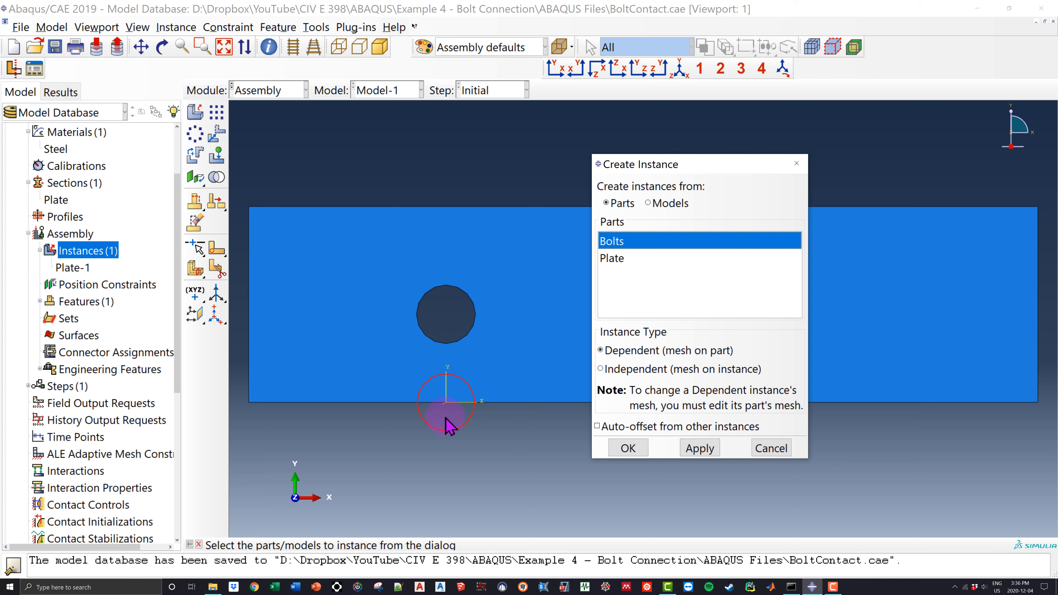
left_click(596, 426)
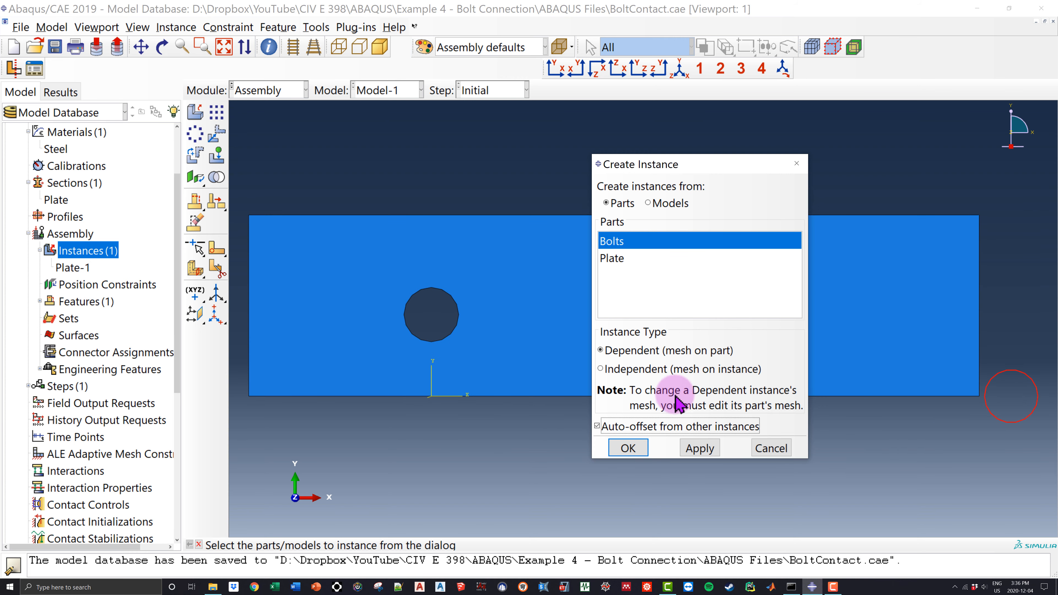
left_click(629, 448)
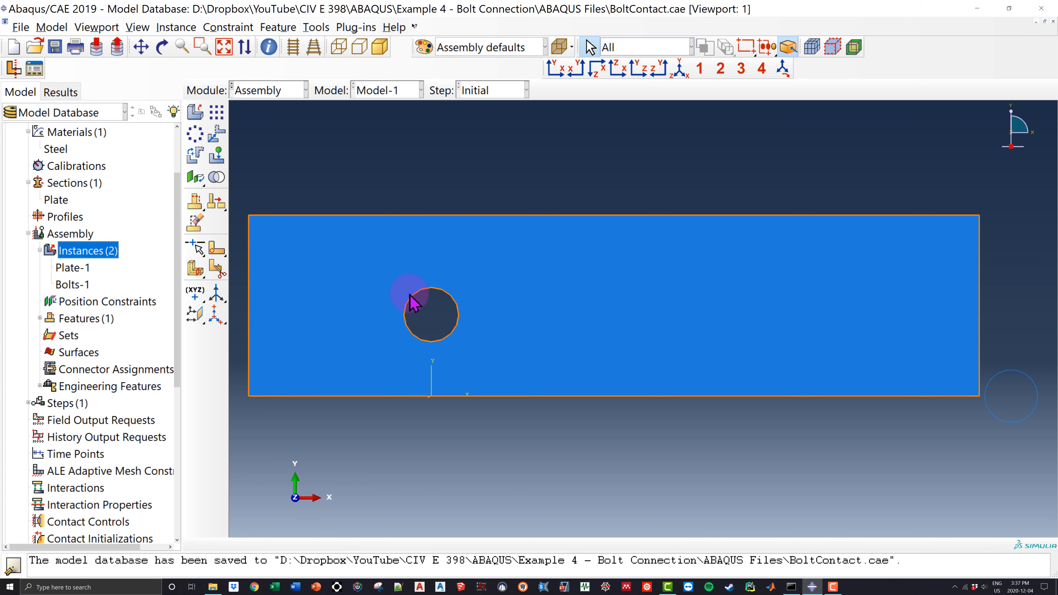
Translate the bolt instance from its centre point to the centre of the plate's hole and accept the position
left_click(217, 136)
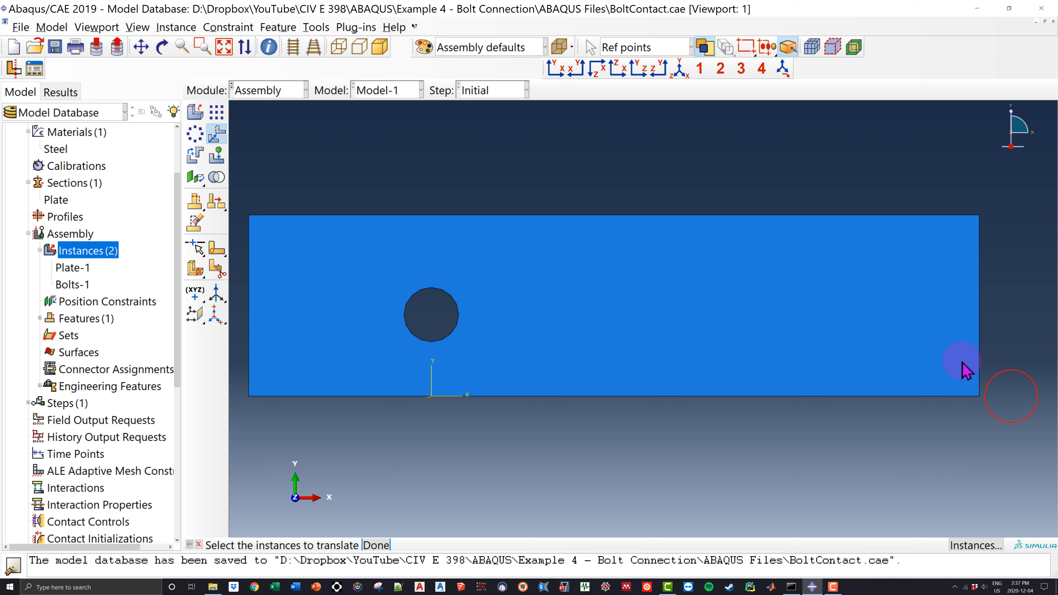
left_click(382, 546)
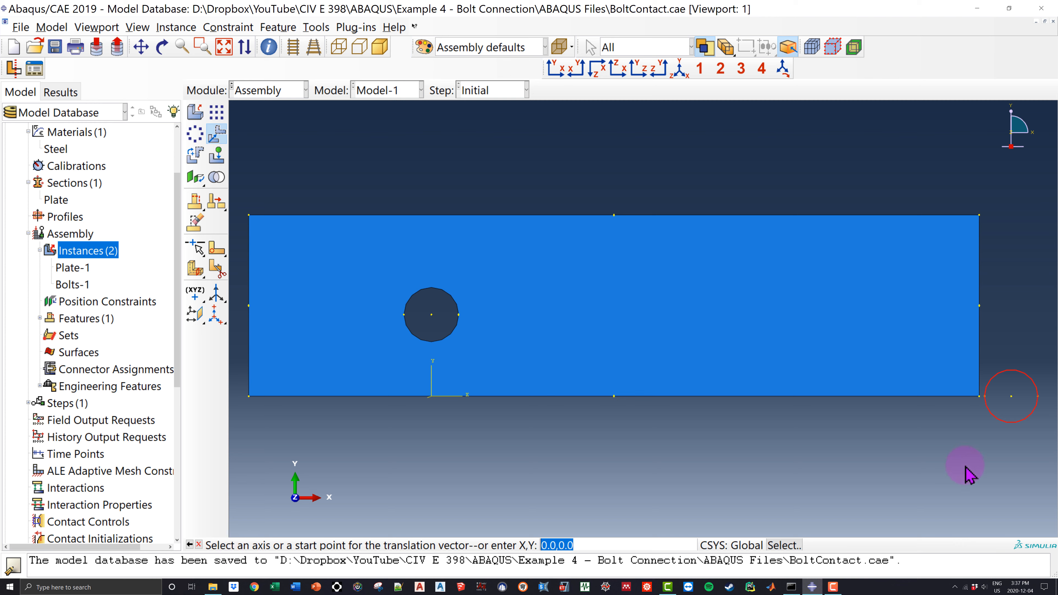
left_click(1013, 399)
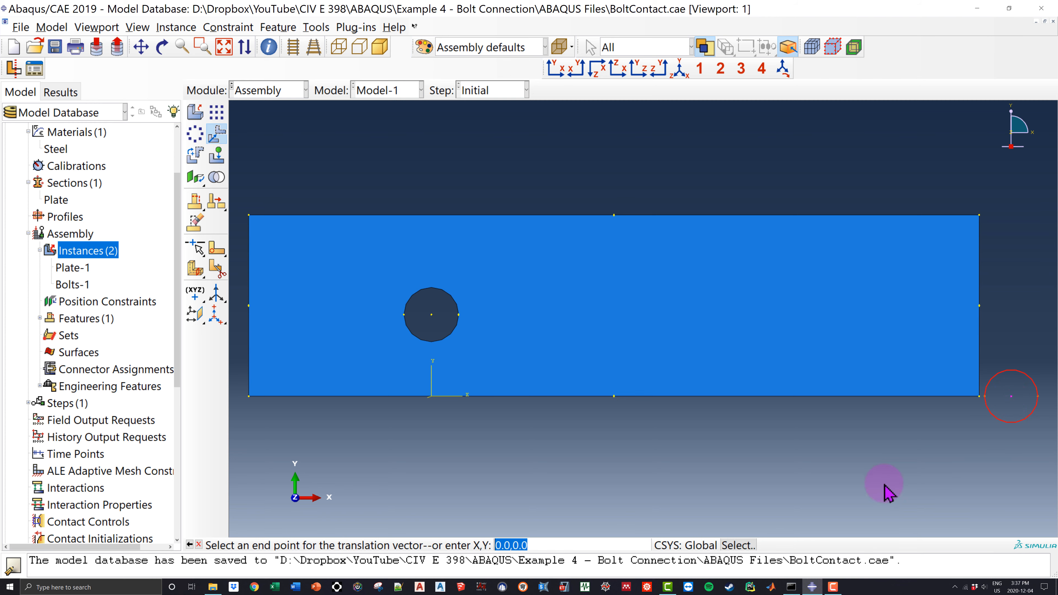
left_click(432, 315)
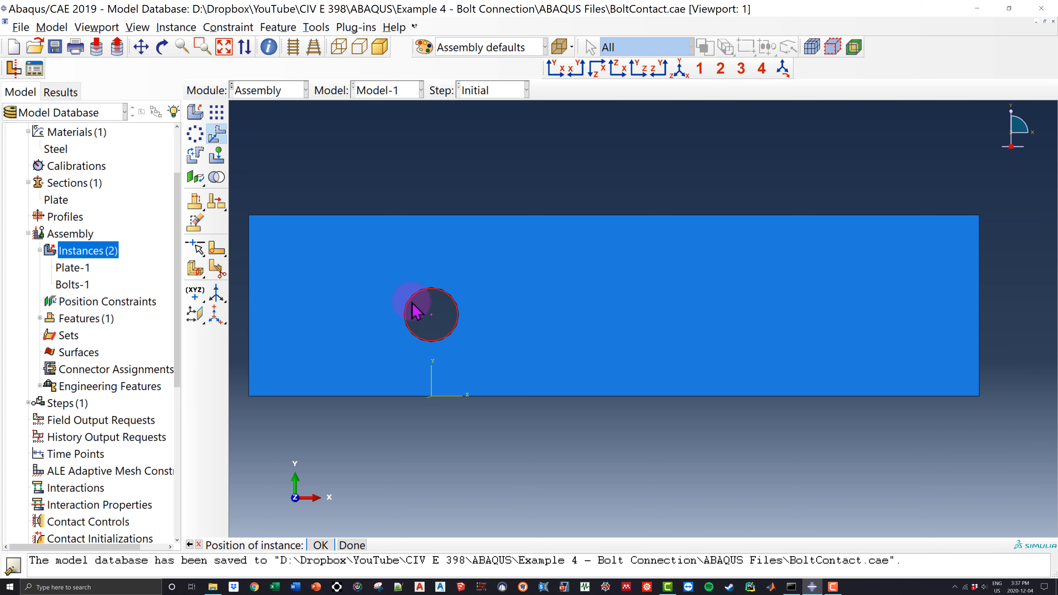
scroll(429, 312, "up", 3)
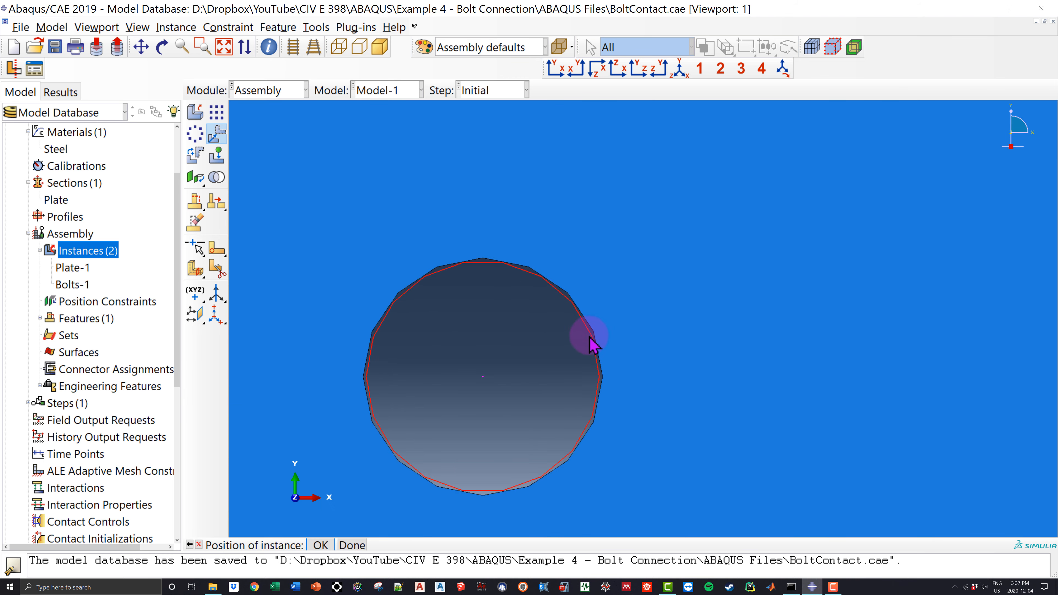
scroll(546, 381, "down", 5)
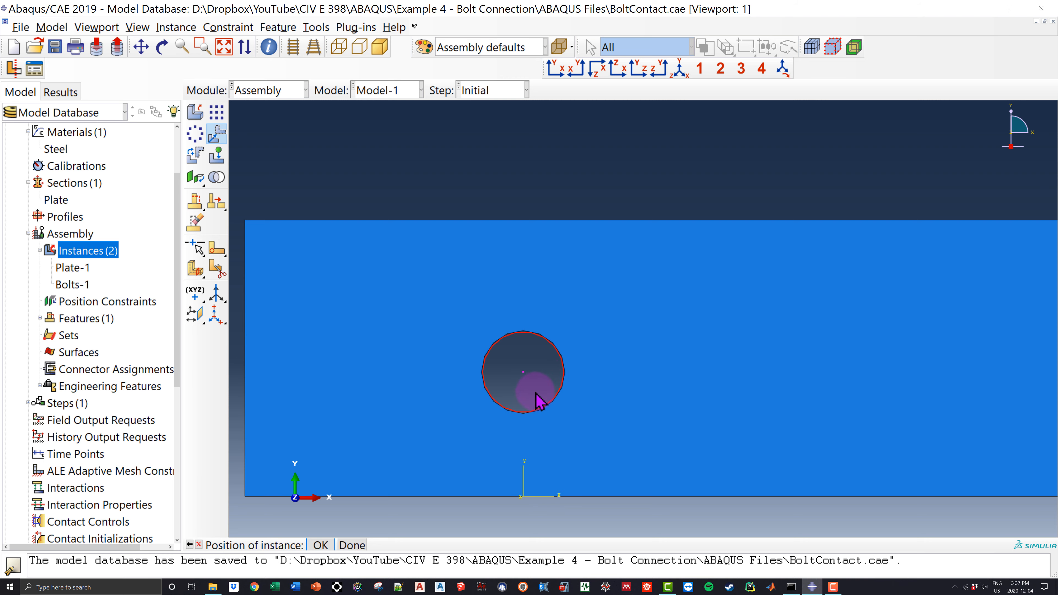
scroll(539, 402, "down", 3)
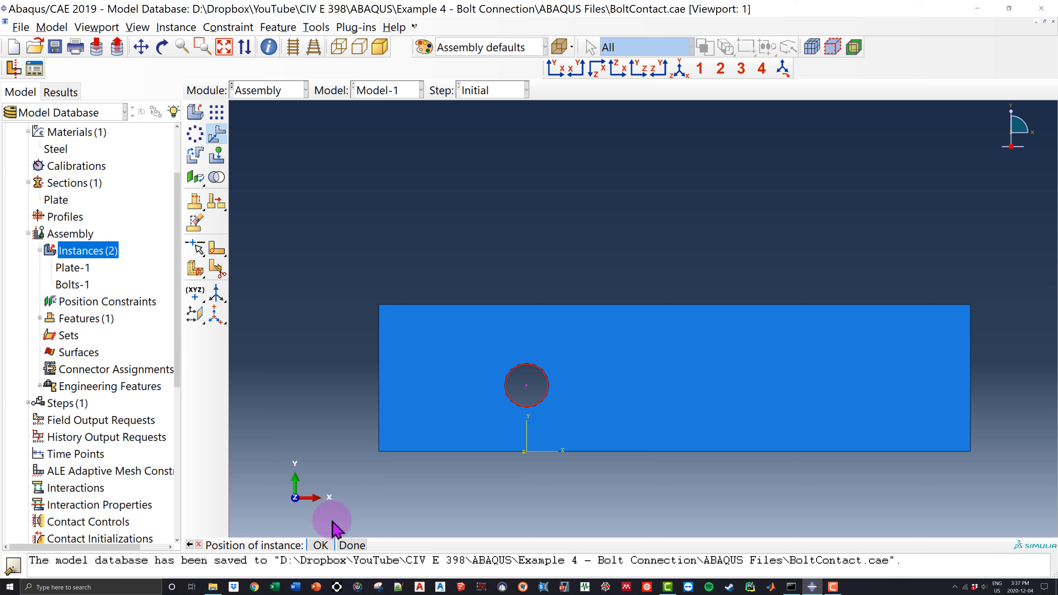
left_click(320, 546)
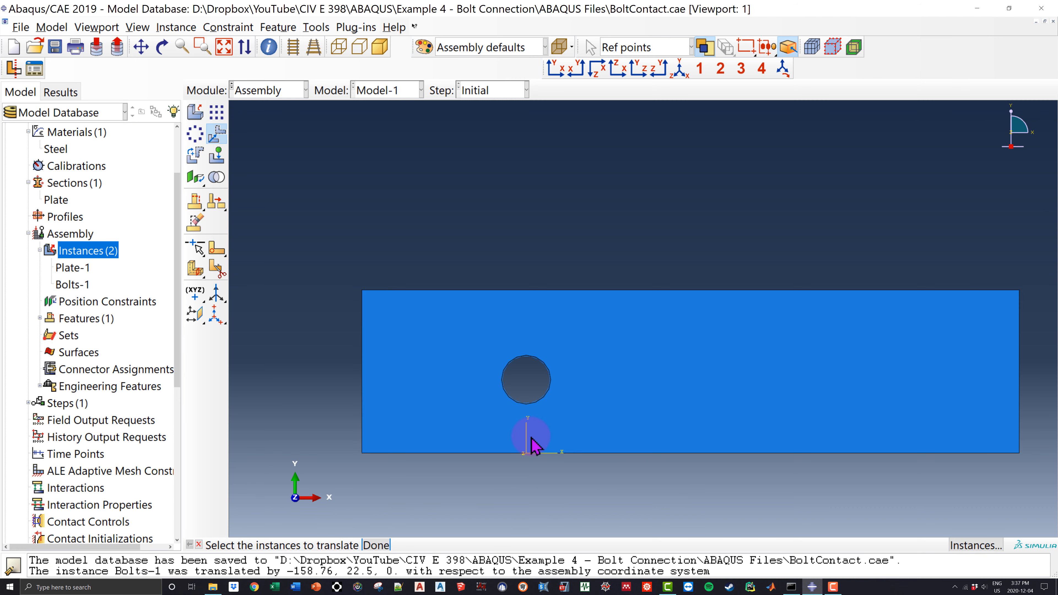
Examine how the bolt's outline fits inside the plate's hole, up close and within the whole plate
scroll(531, 437, "up", 1)
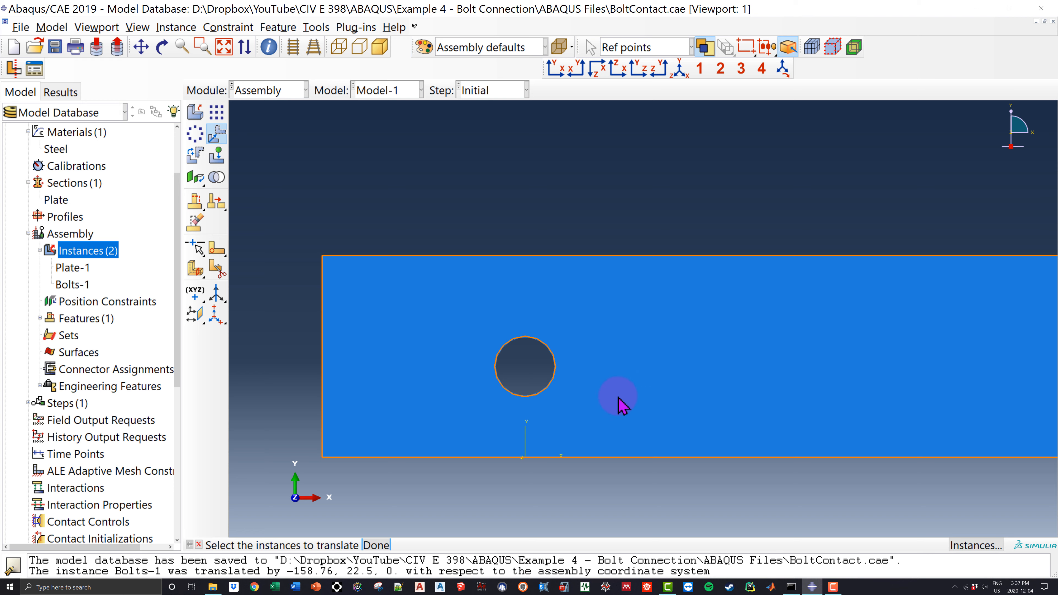
scroll(666, 368, "down", 2)
middle_click_drag(808, 401, 664, 388, "ctrl+alt")
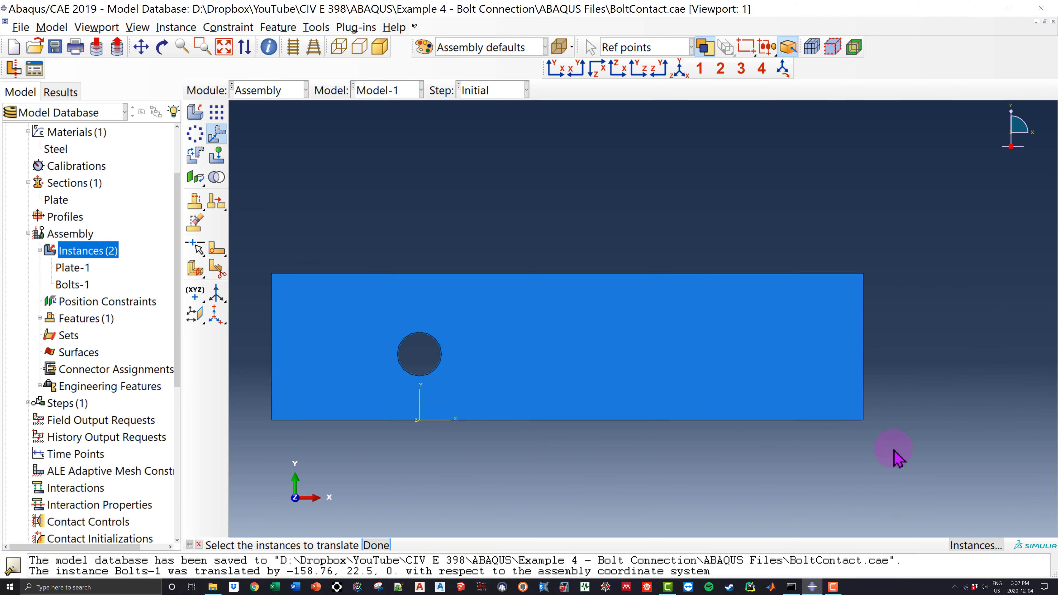
scroll(421, 354, "up", 3)
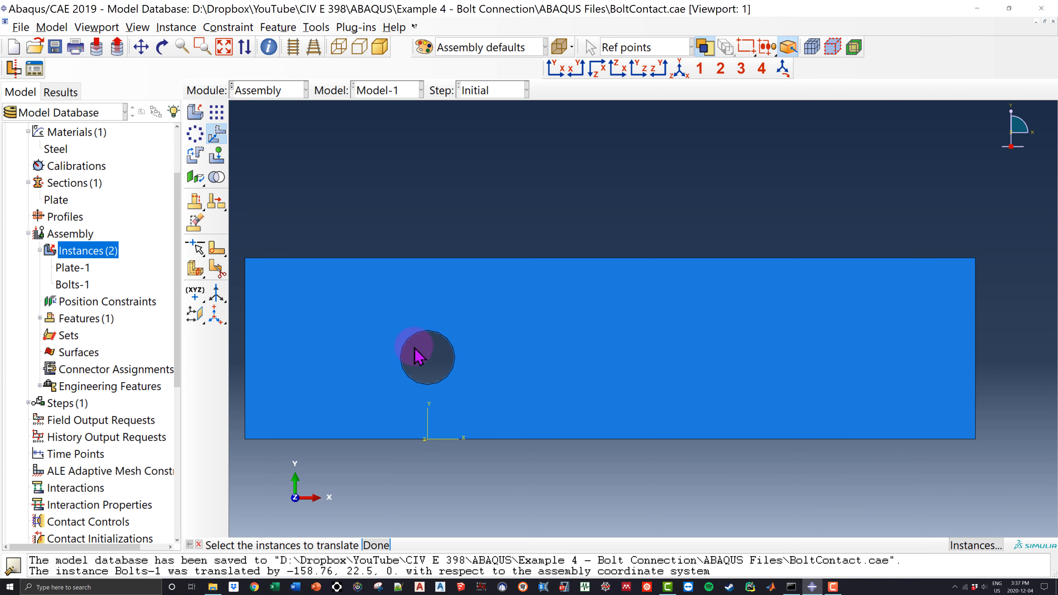
scroll(417, 350, "up", 4)
scroll(470, 370, "down", 5)
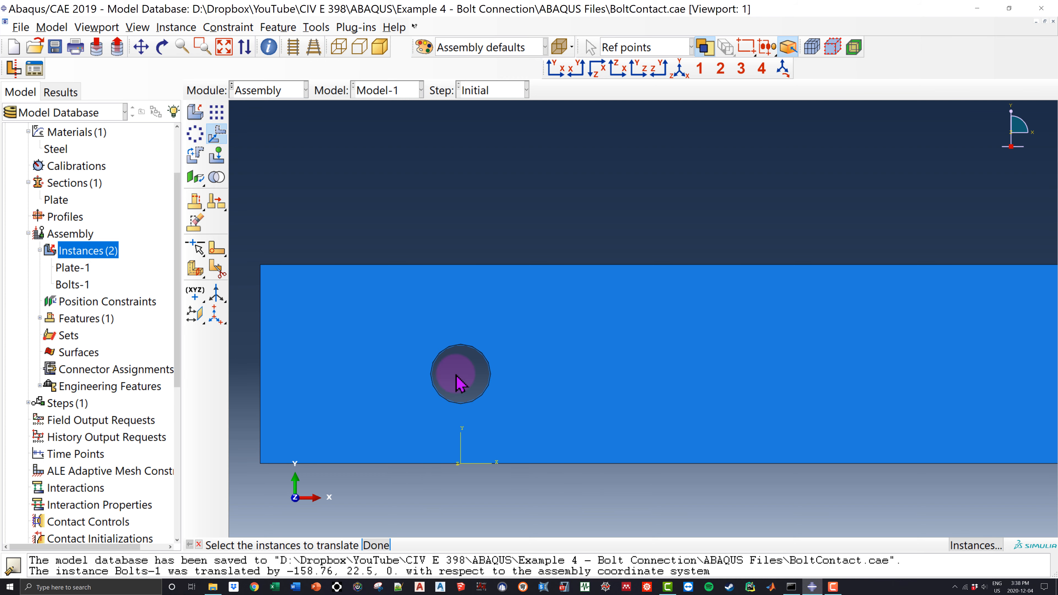
scroll(458, 374, "up", 5)
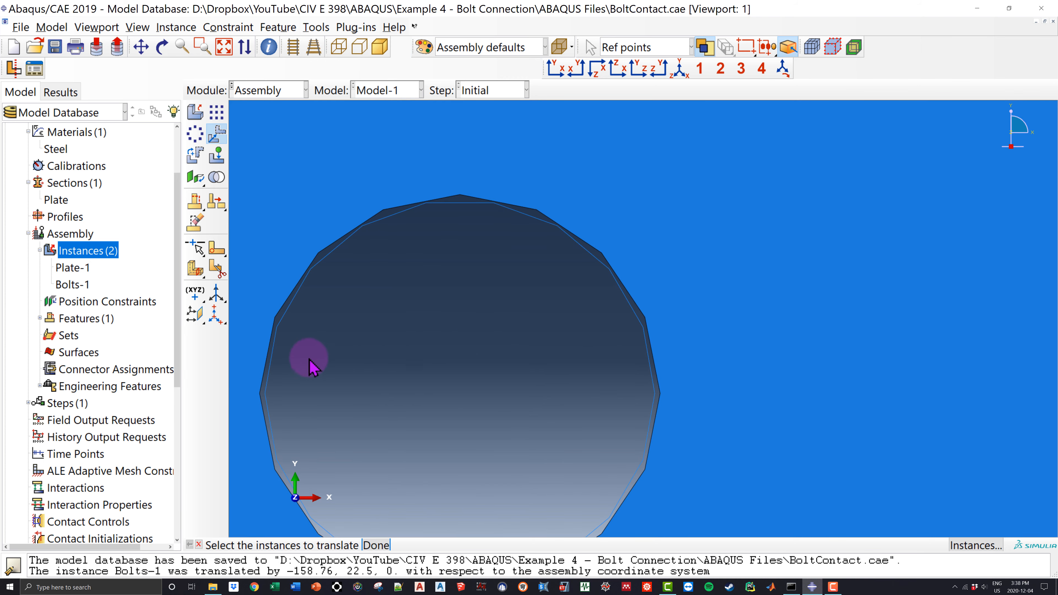
scroll(501, 362, "down", 5)
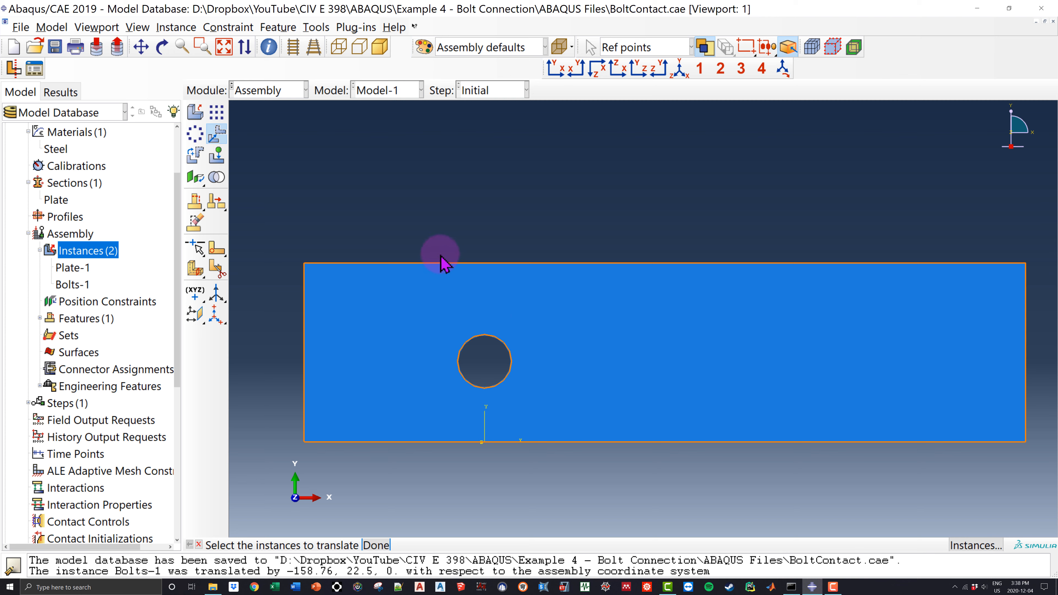
Switch to the Step module, collapse the assembly's contents and expand the list of steps in the model tree
left_click(283, 93)
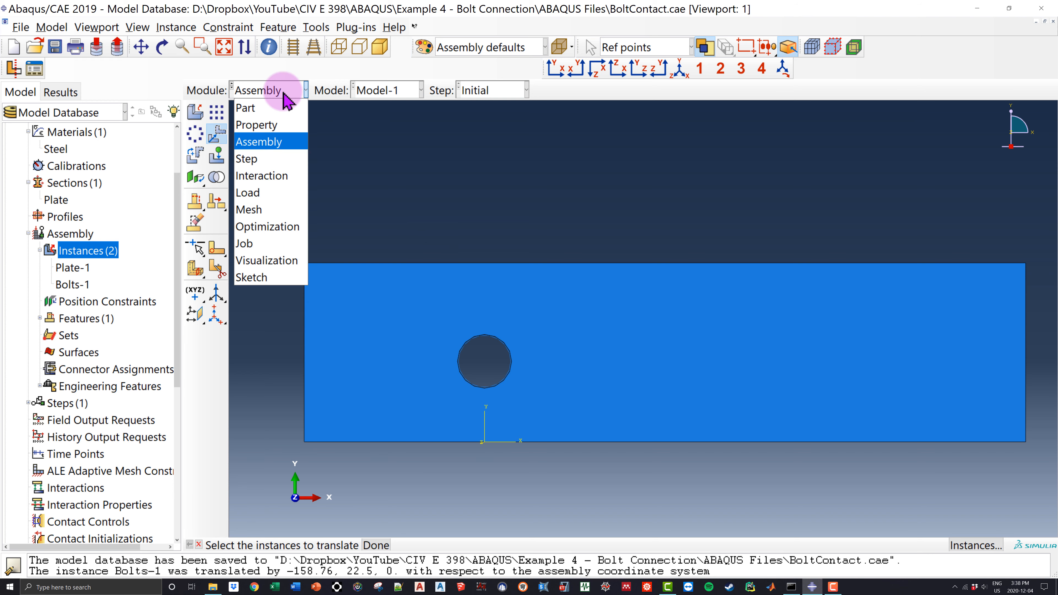
left_click(284, 160)
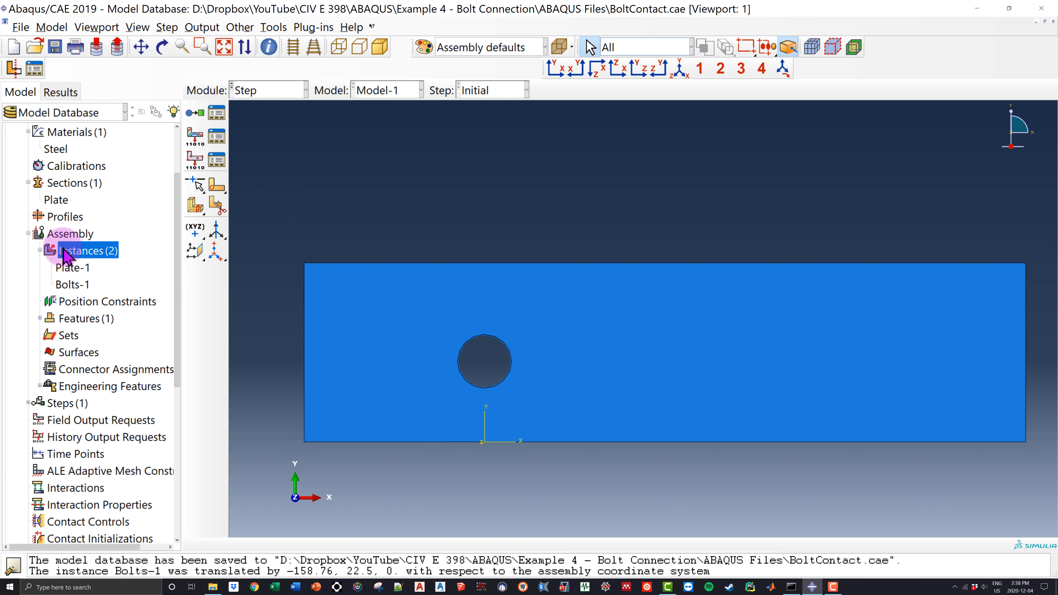
left_click(39, 250)
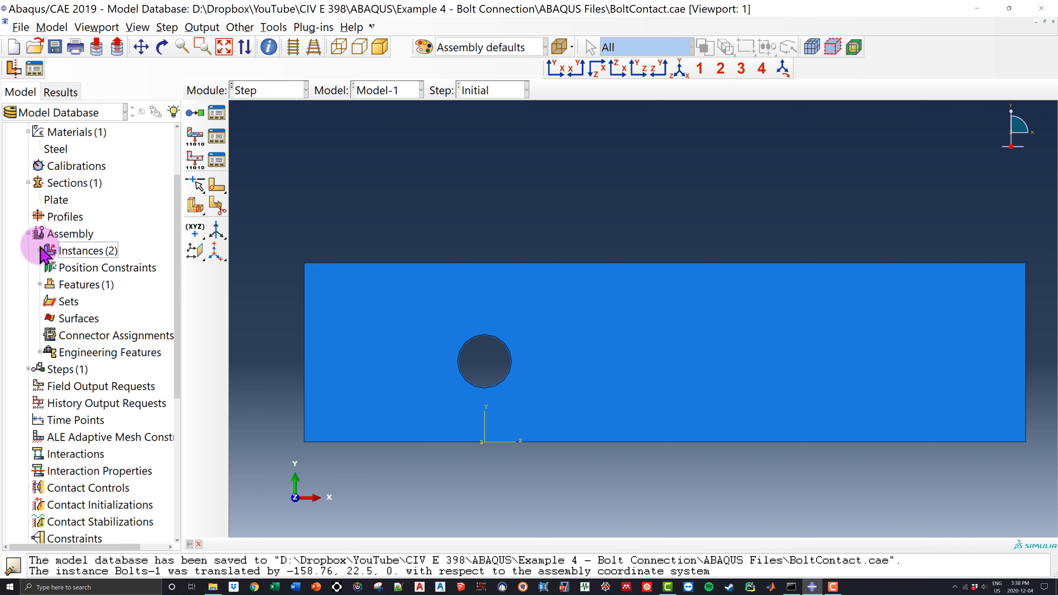
left_click(28, 234)
left_click(28, 250)
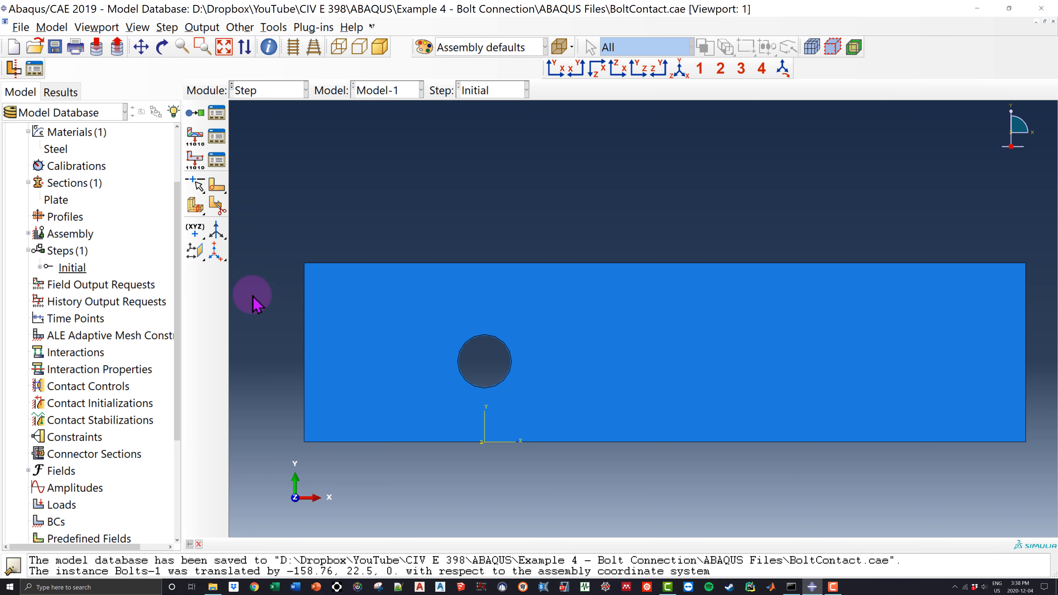
Set up a Static, General step named Load after Initial, with nonlinear geometry (Nlgeom) turned on
double_click(60, 252)
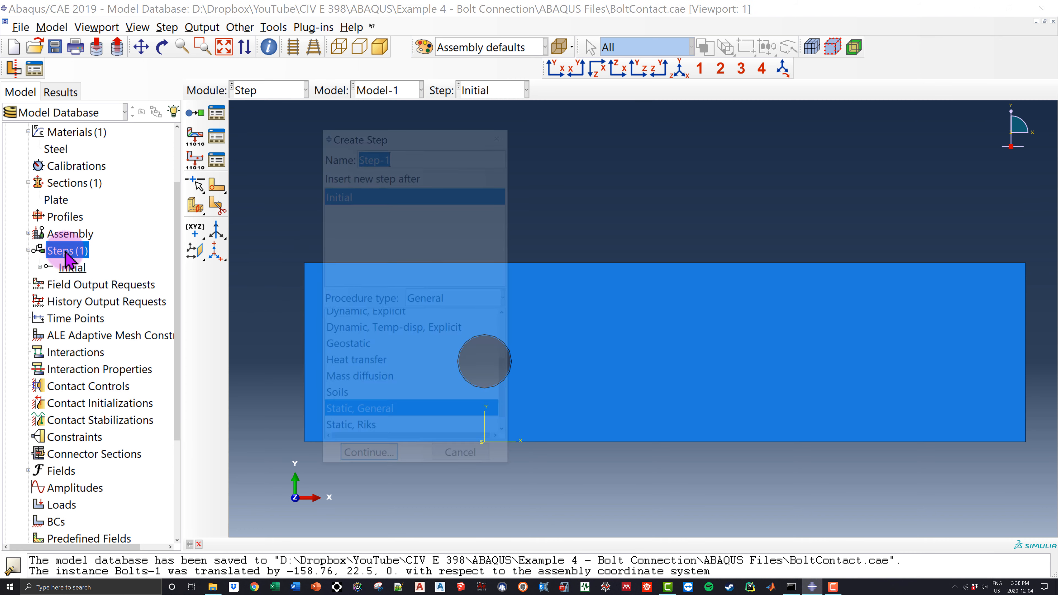
left_click_drag(404, 144, 515, 145)
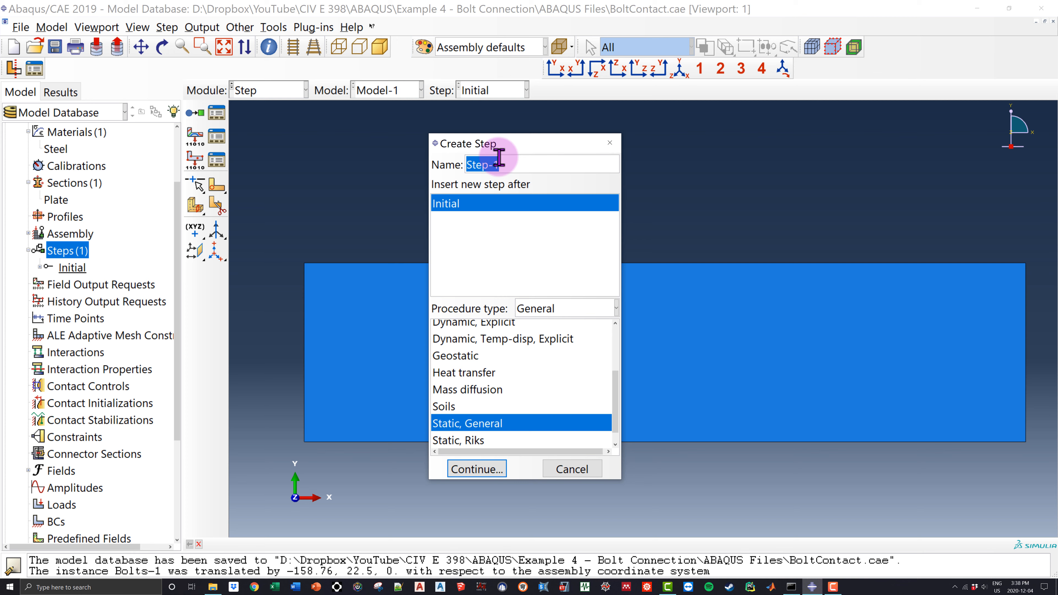
type("Load")
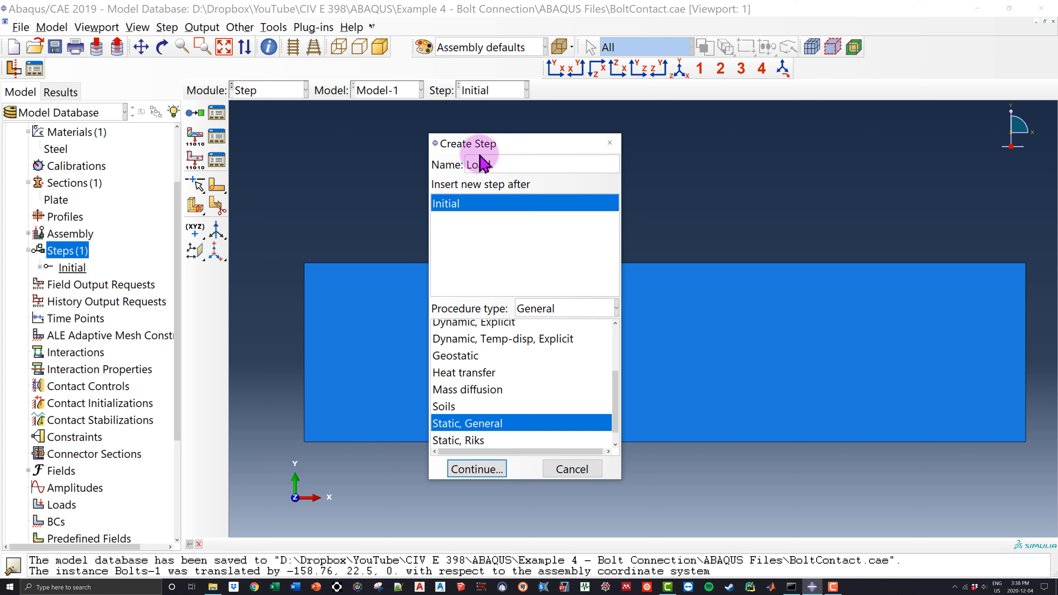
left_click(477, 470)
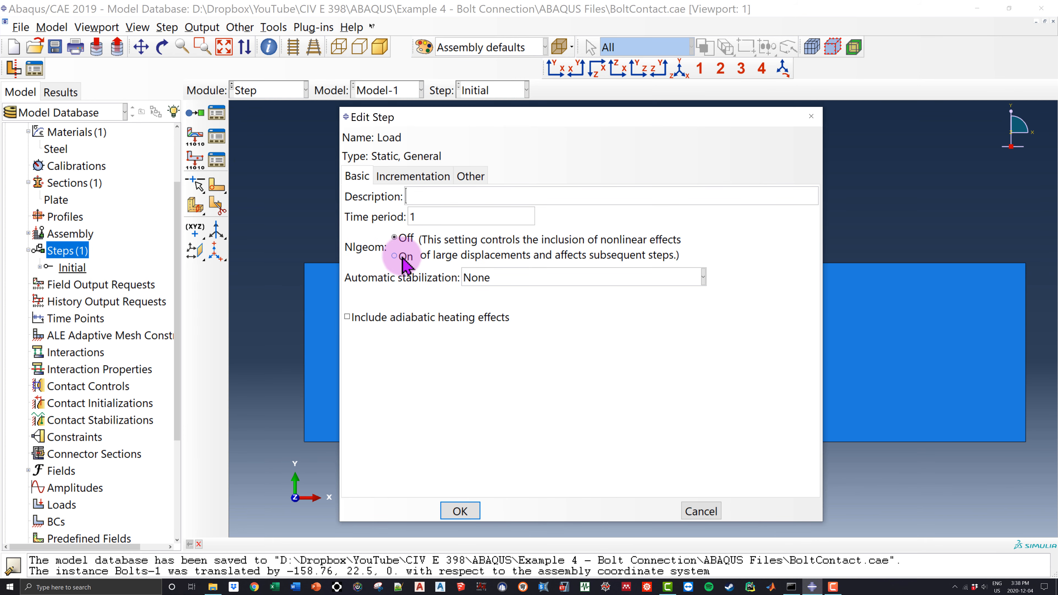
left_click(401, 257)
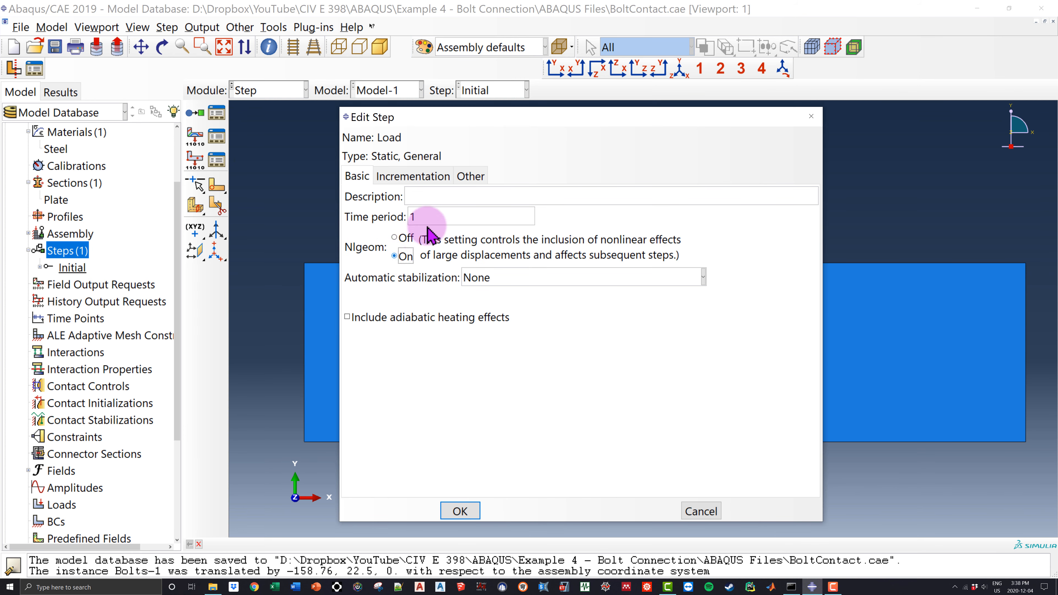
Set the Load step's initial and maximum increment sizes to 0.1, review its settings and finish creating the step
left_click(420, 176)
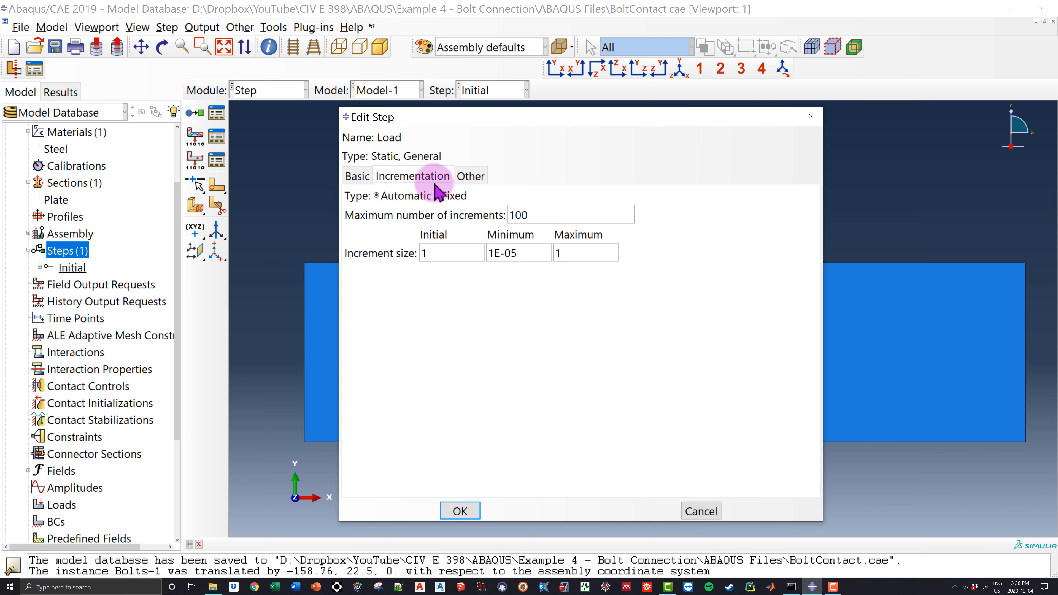
left_click_drag(427, 253, 418, 252)
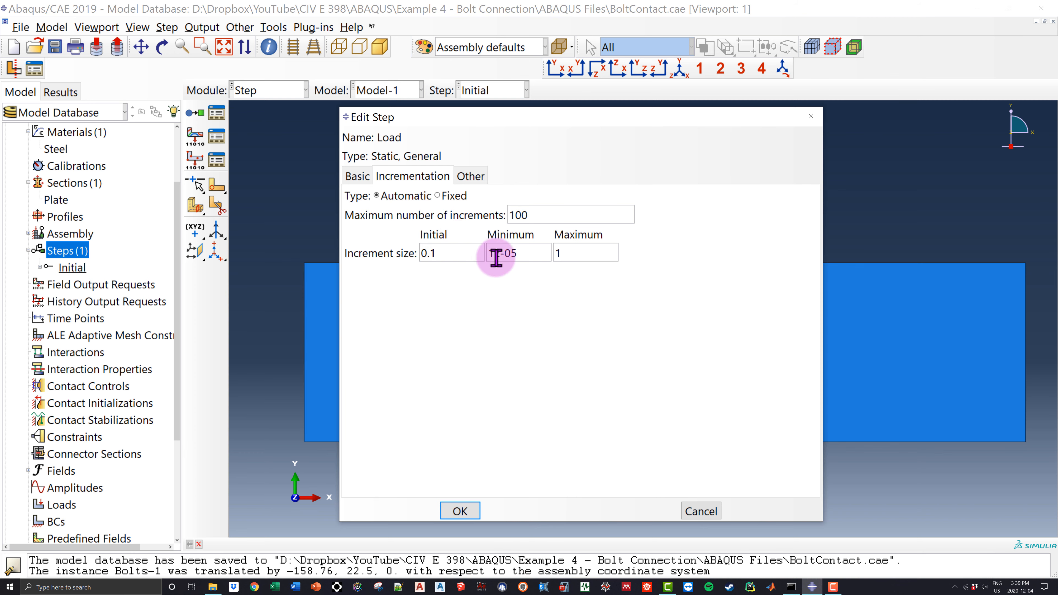
double_click(557, 254)
type("0.1")
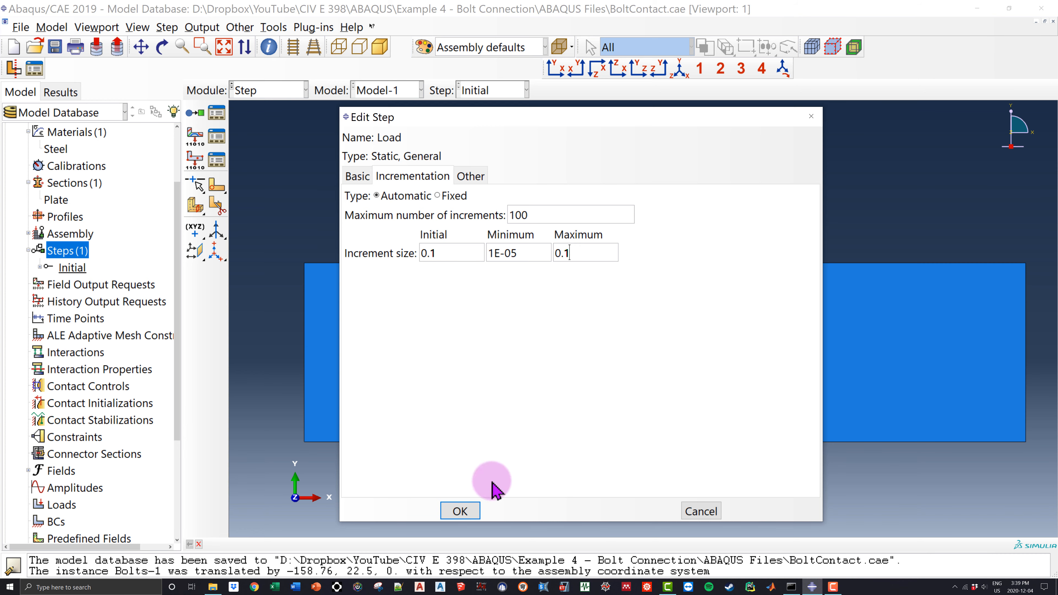
left_click(365, 176)
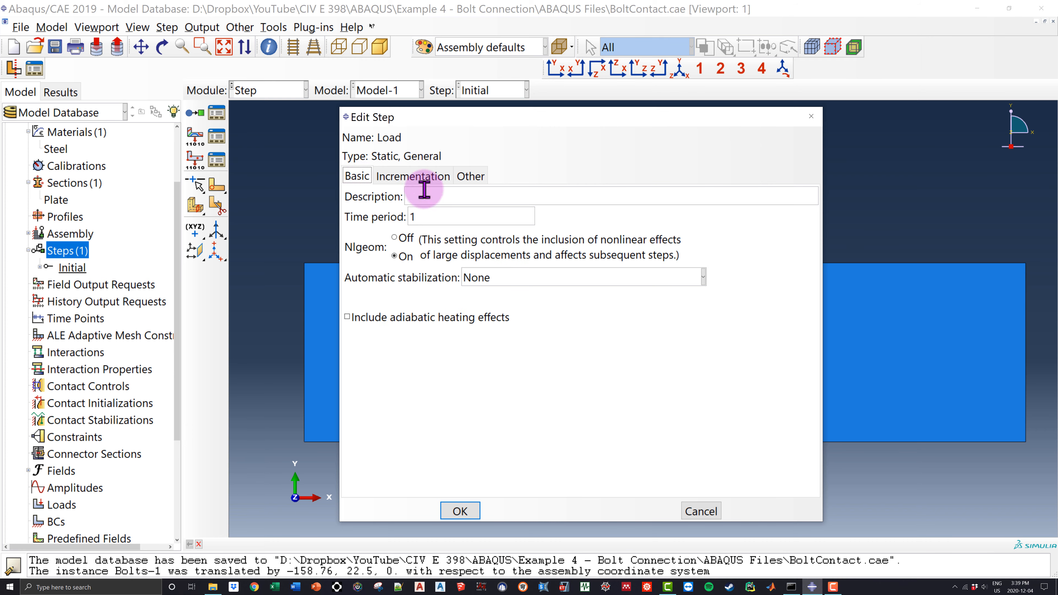
left_click_drag(462, 122, 667, 112)
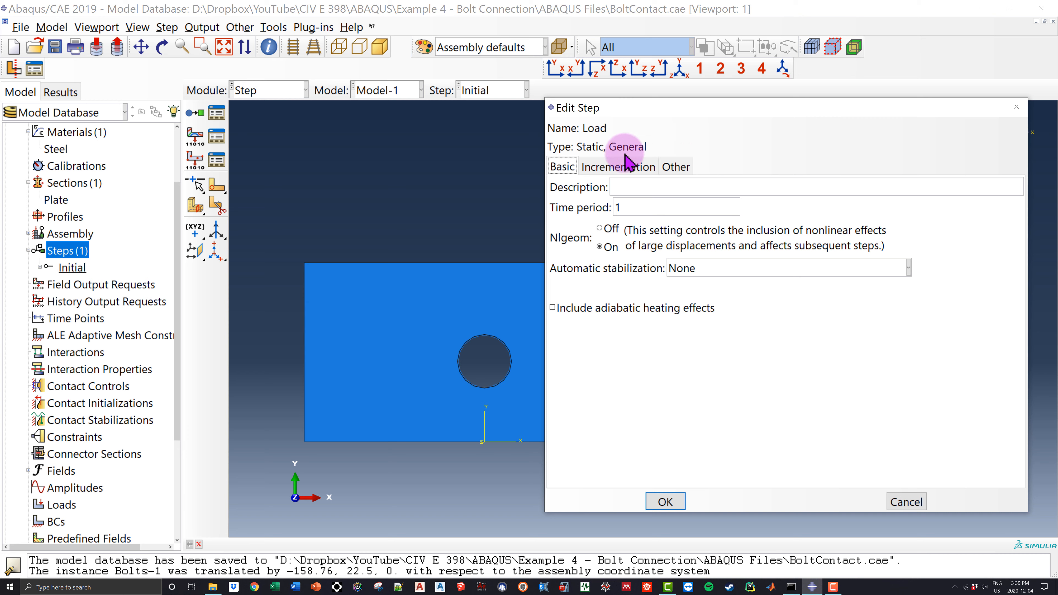
left_click(618, 167)
scroll(469, 408, "down", 6)
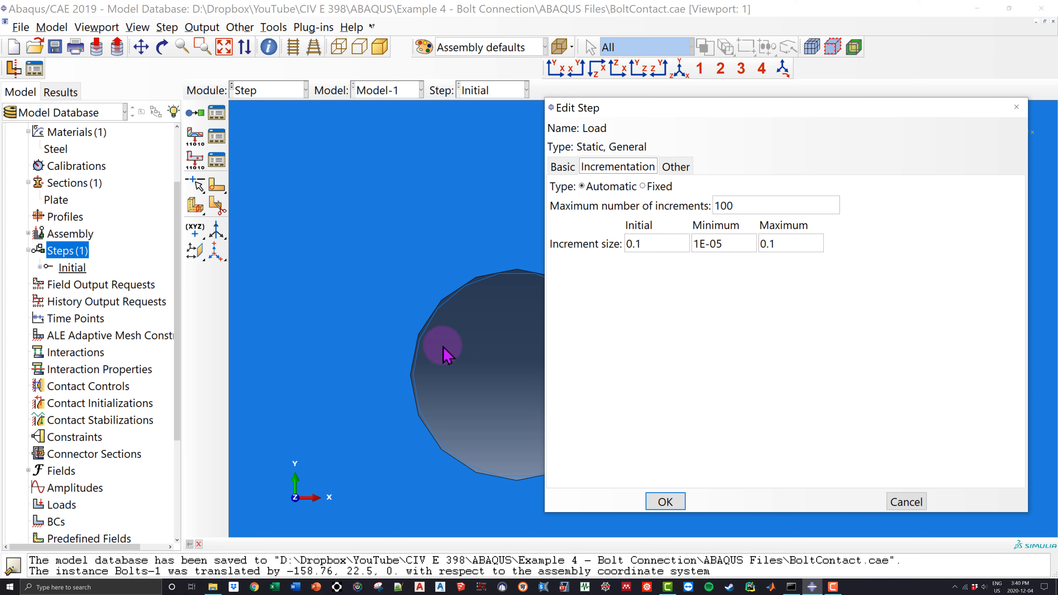
left_click(666, 501)
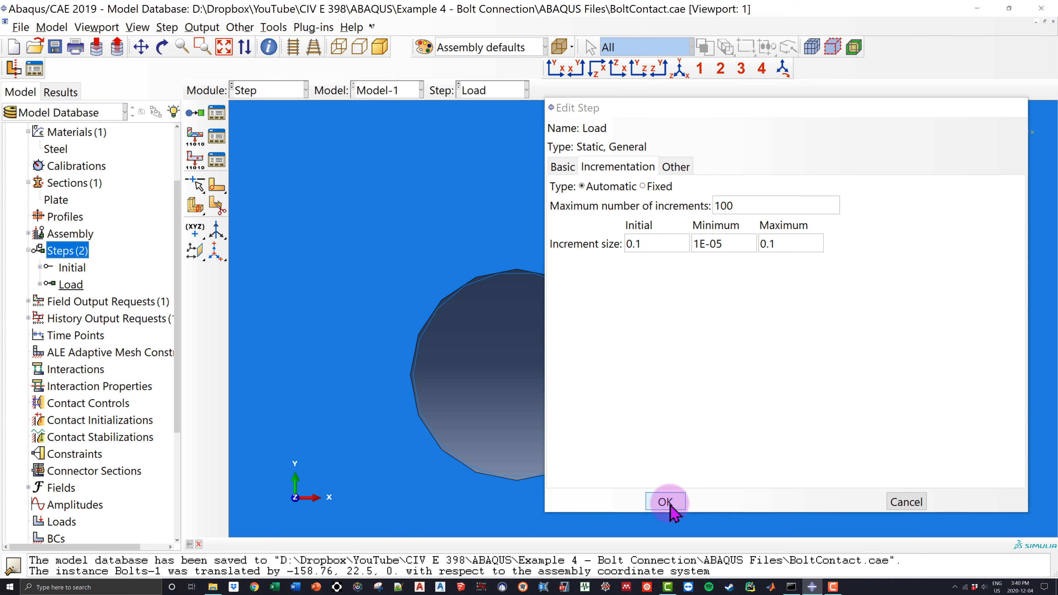
scroll(607, 405, "down", 5)
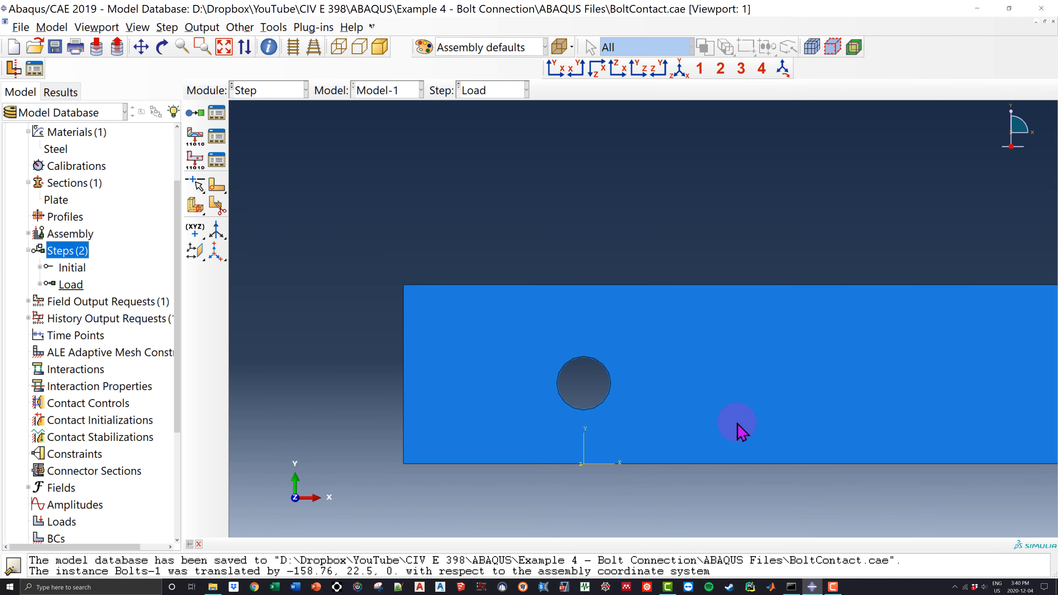
Collapse the list of steps in the model tree and switch to the Interaction module
middle_click_drag(738, 429, 562, 318, "ctrl+alt")
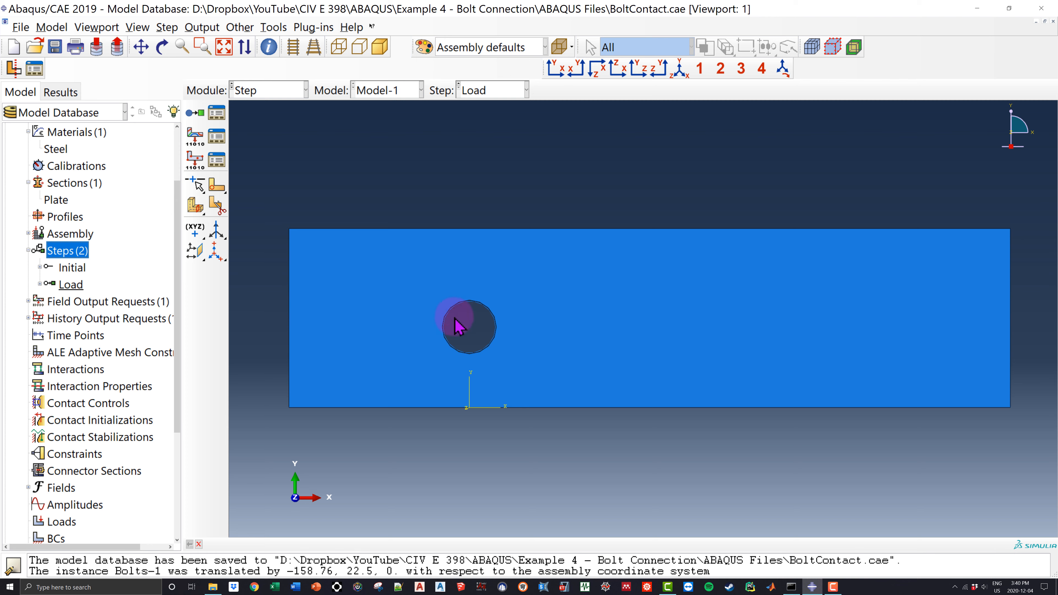
left_click(27, 251)
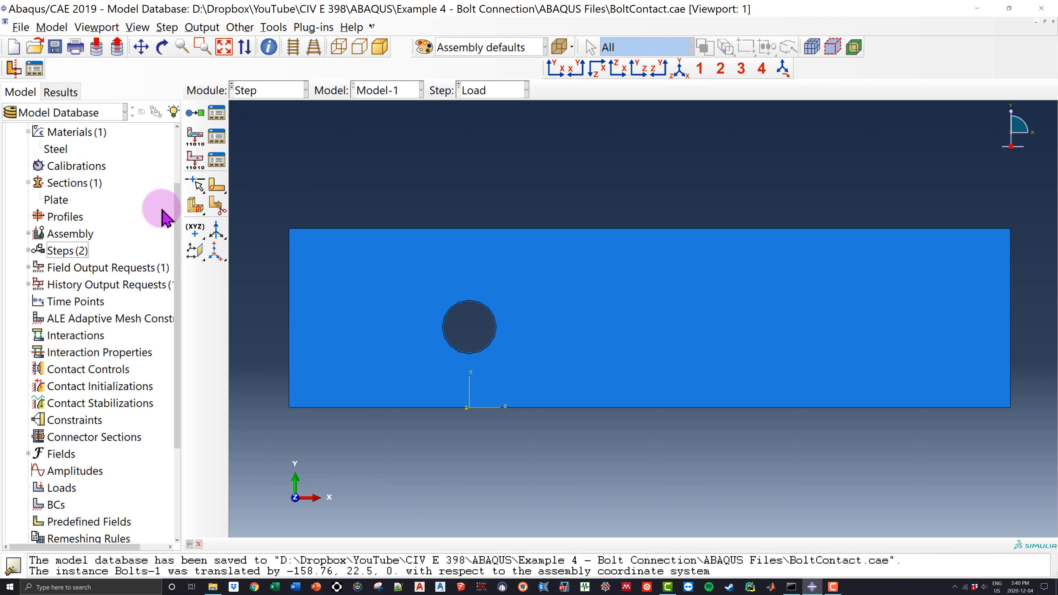
left_click(262, 99)
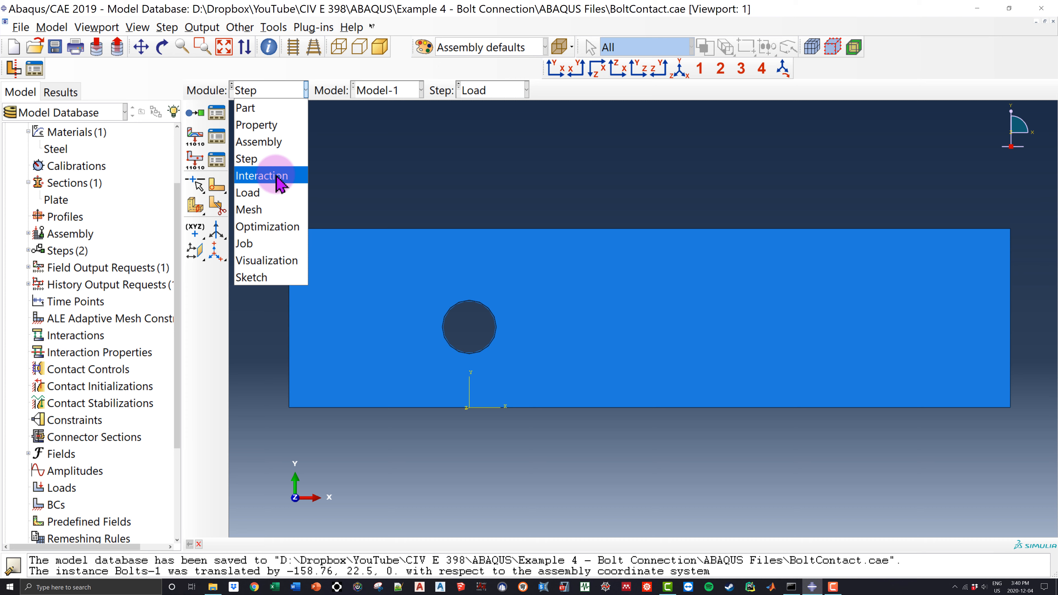
left_click(280, 184)
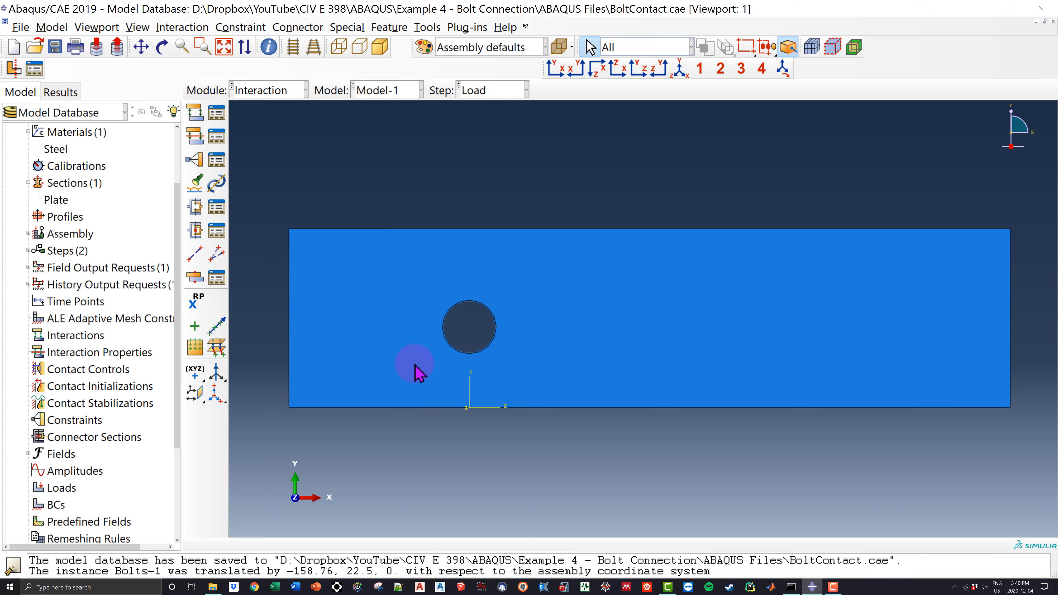
Create a reference point at the centre of the bolt's circle
scroll(467, 358, "up", 6)
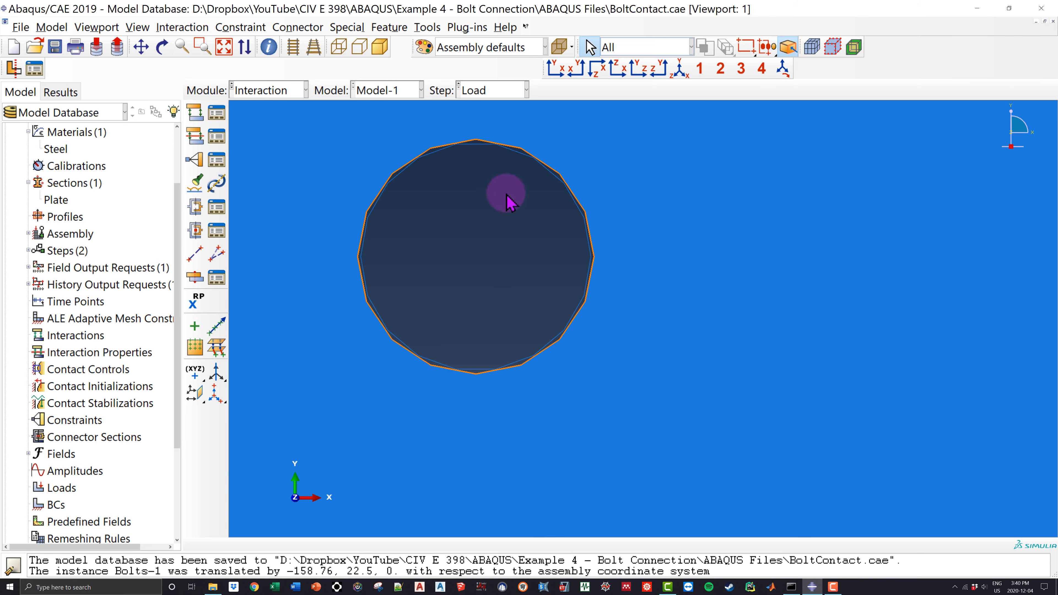
middle_click_drag(503, 243, 619, 300, "ctrl+alt")
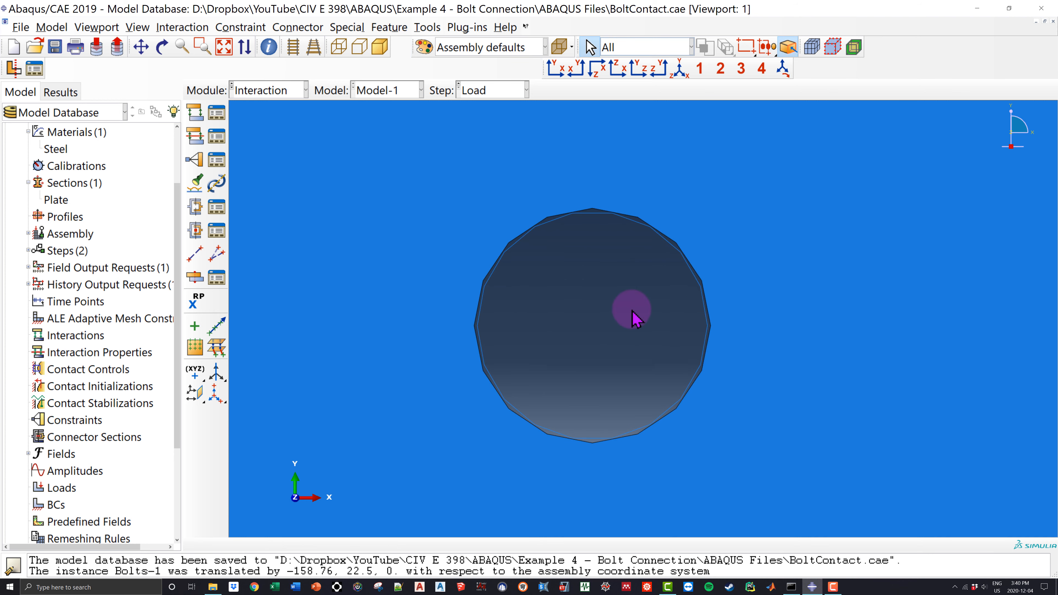
left_click(195, 303)
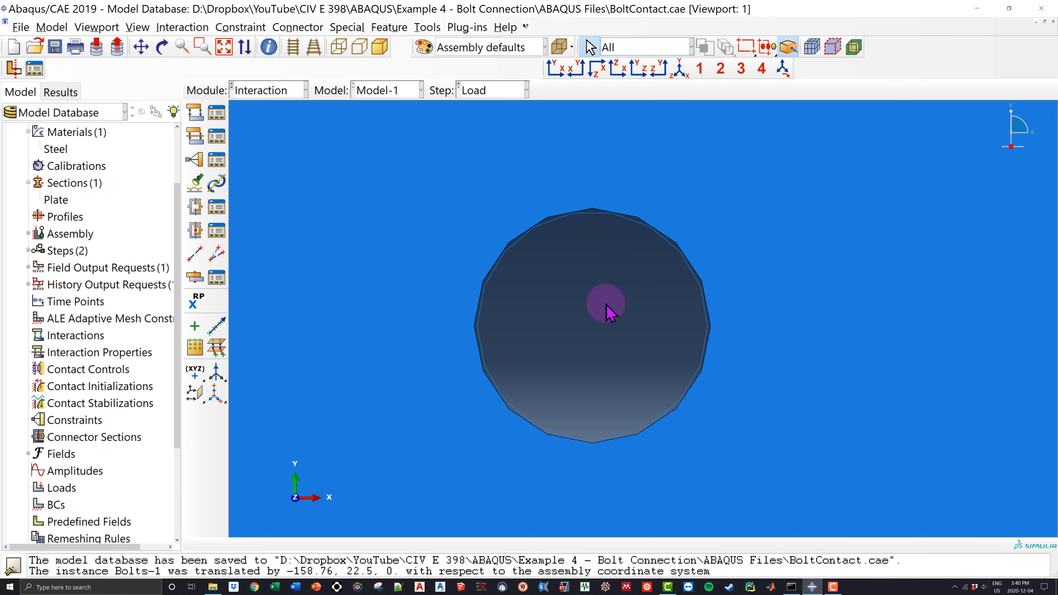
left_click(197, 304)
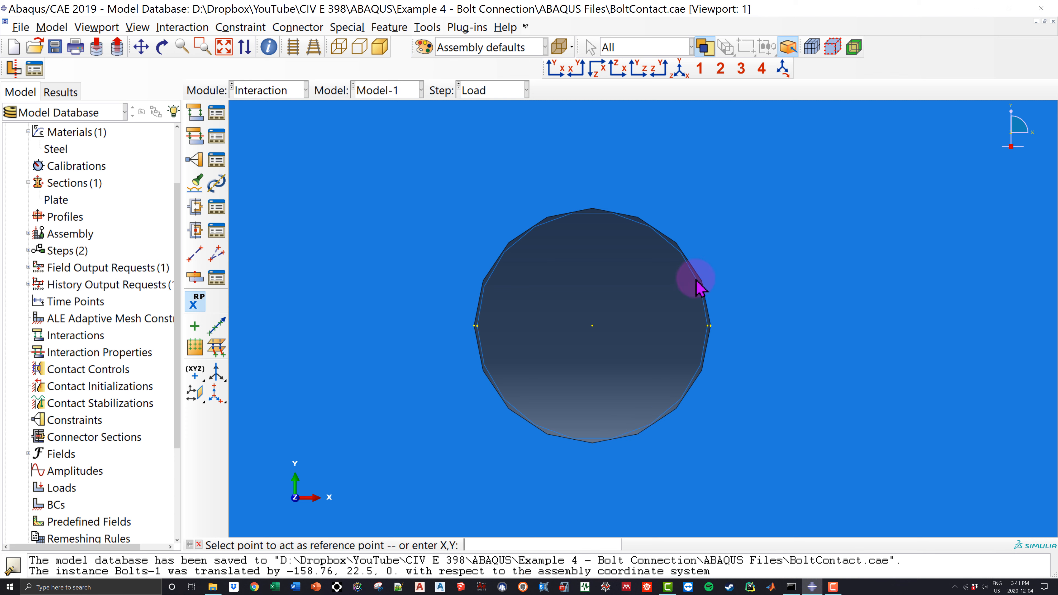
left_click(593, 326)
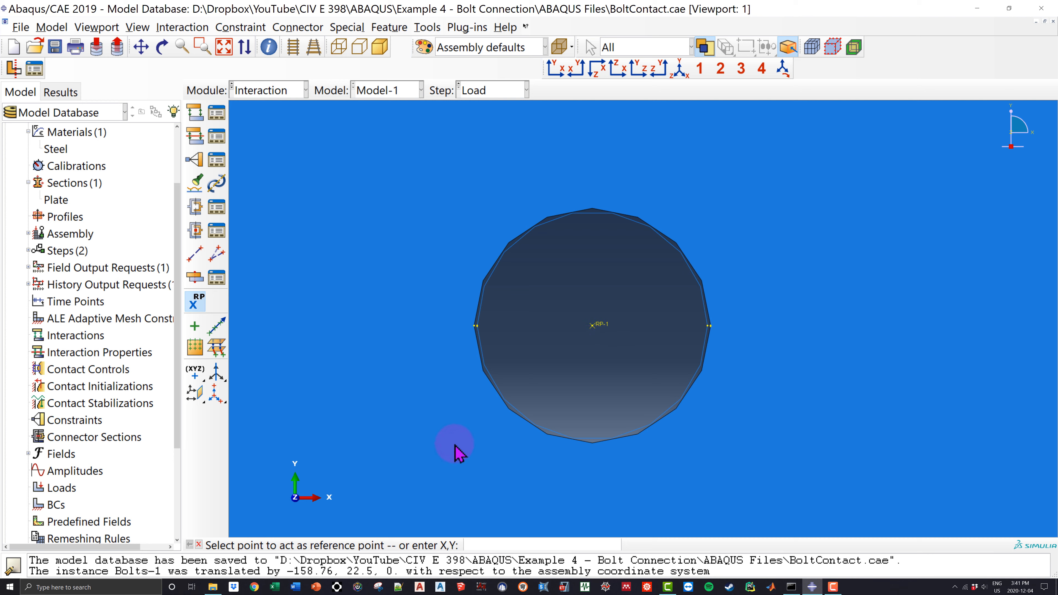
left_click(199, 544)
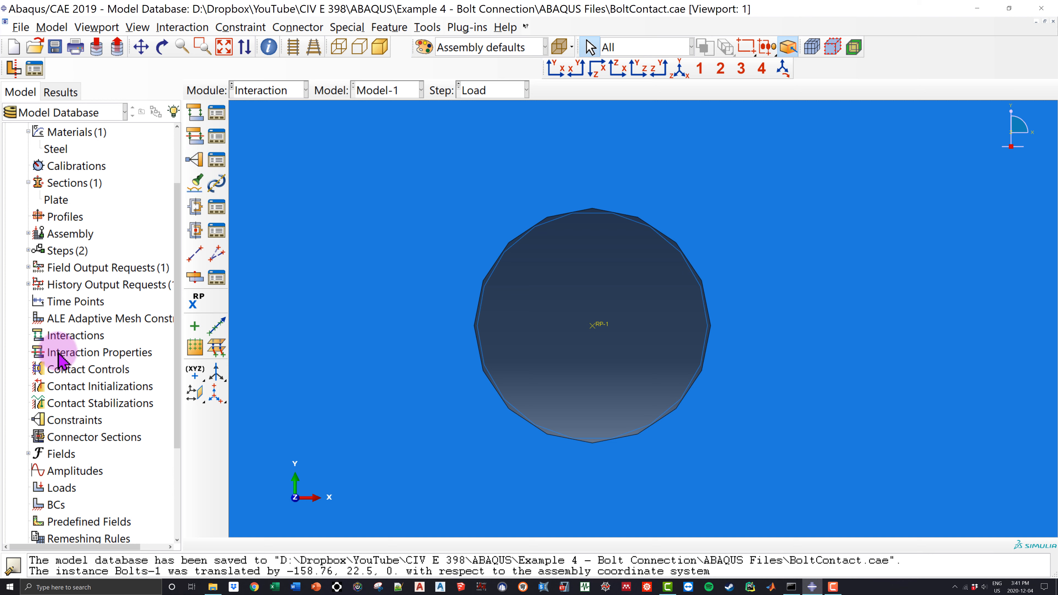
Start a new Rigid body constraint named Constraint-1 and arrange its settings clear of the bolt
double_click(75, 420)
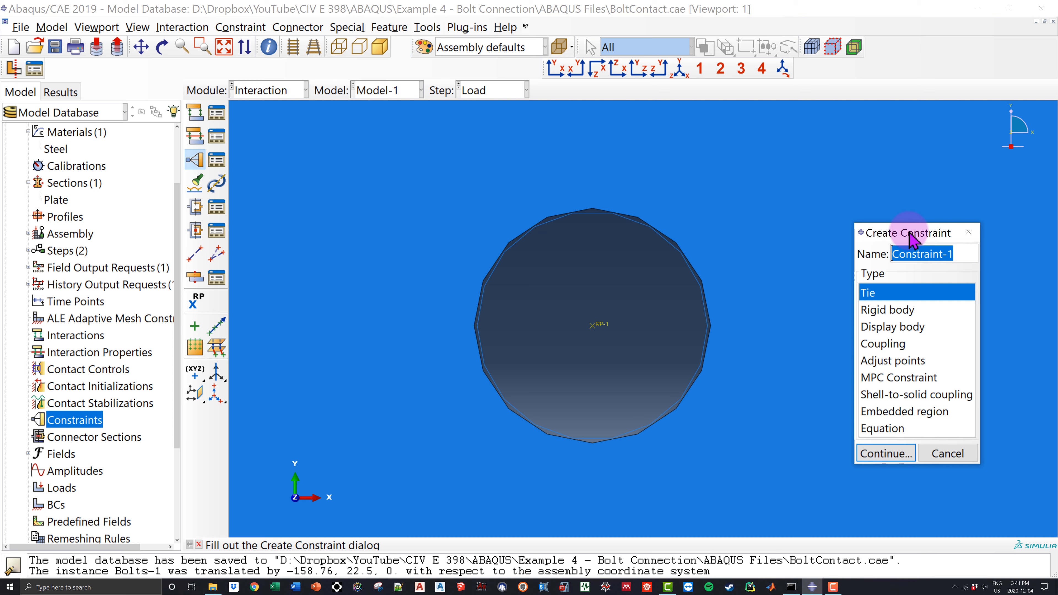
left_click_drag(909, 235, 820, 161)
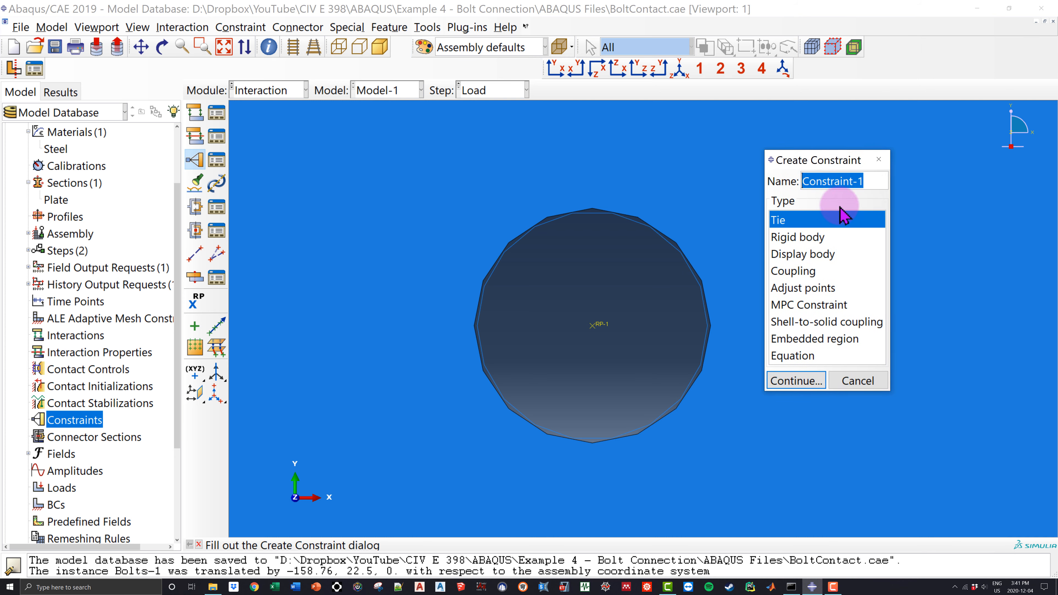
left_click(810, 236)
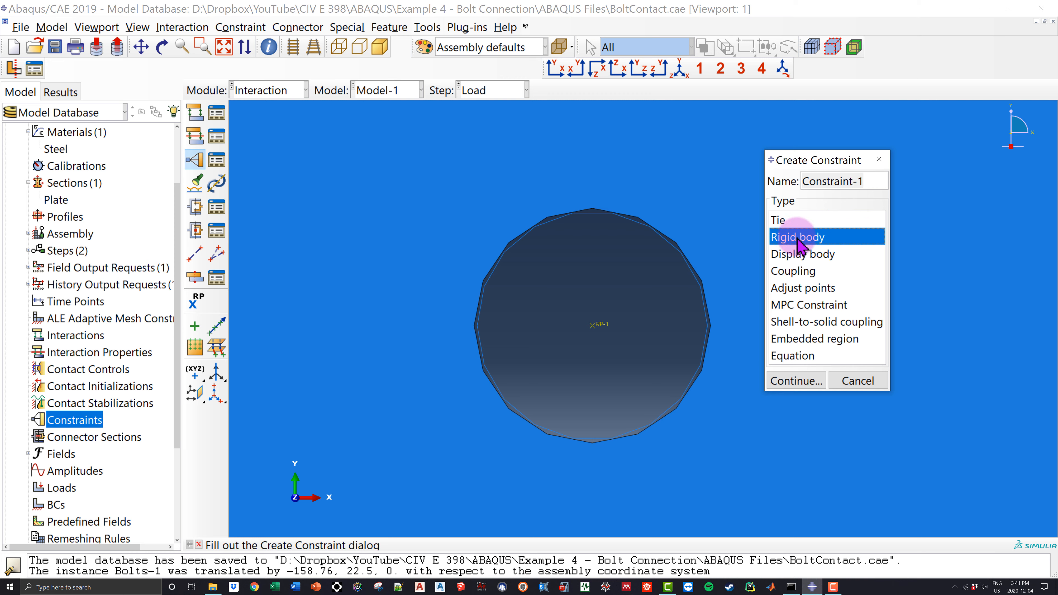
left_click(800, 382)
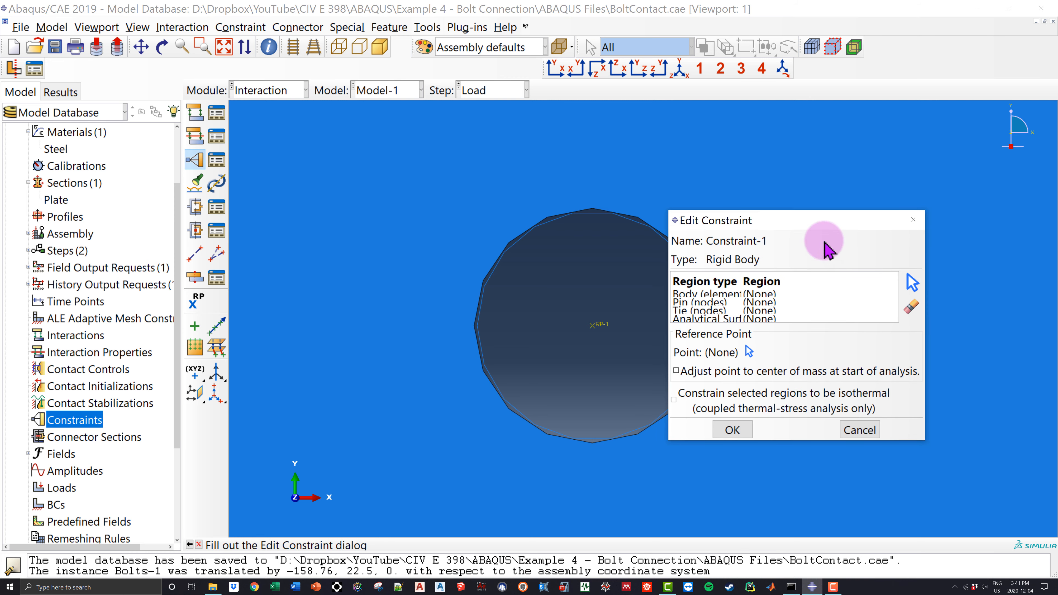
left_click_drag(804, 221, 855, 134)
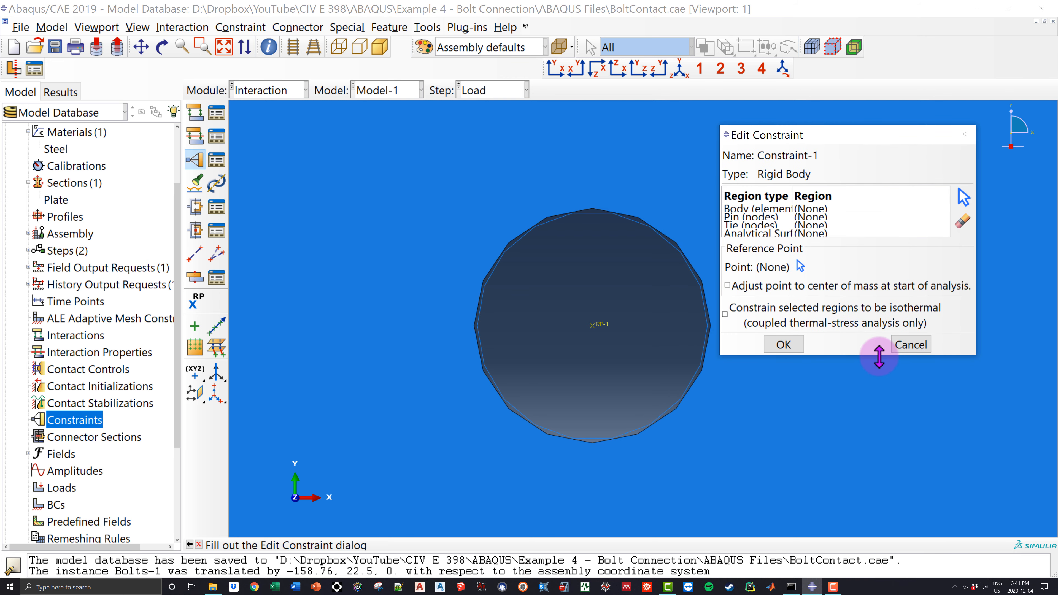
left_click_drag(878, 355, 875, 425)
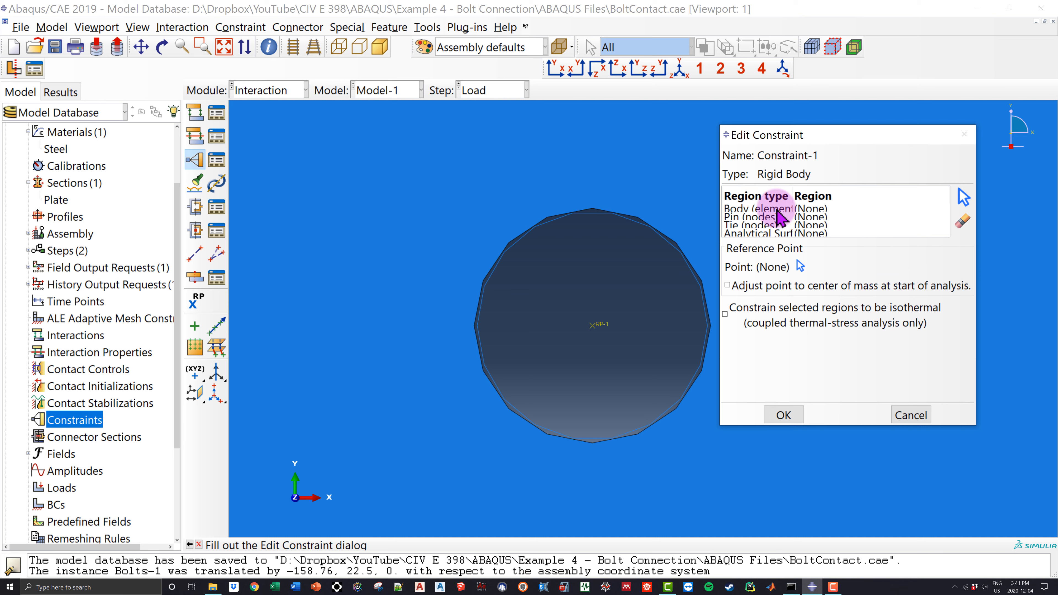
Assign the bolt's outline as the rigid body's element region and its centre point as the reference point, completing the constraint
left_click(776, 209)
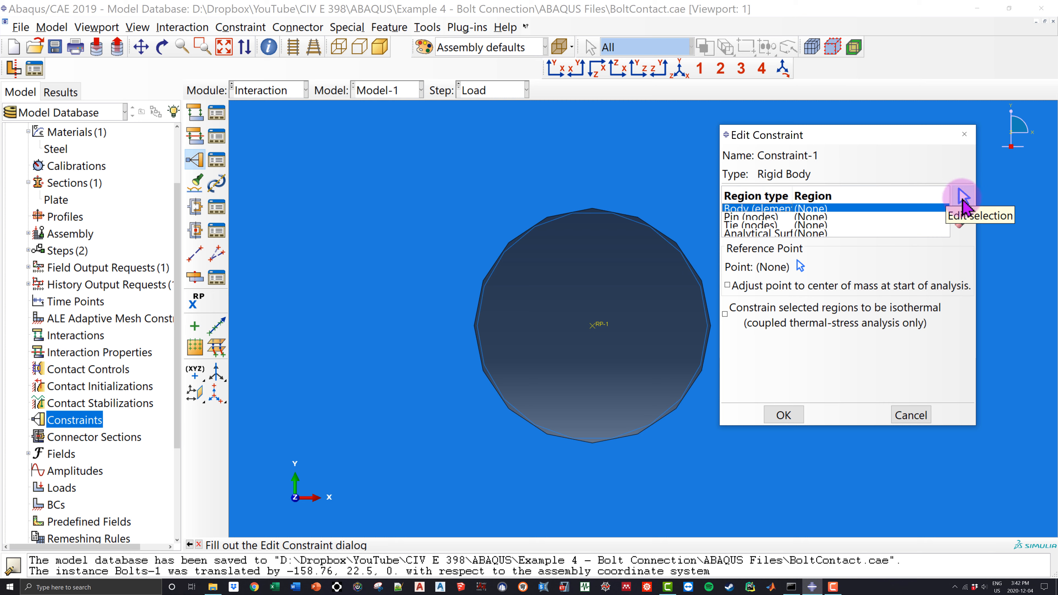
left_click(963, 200)
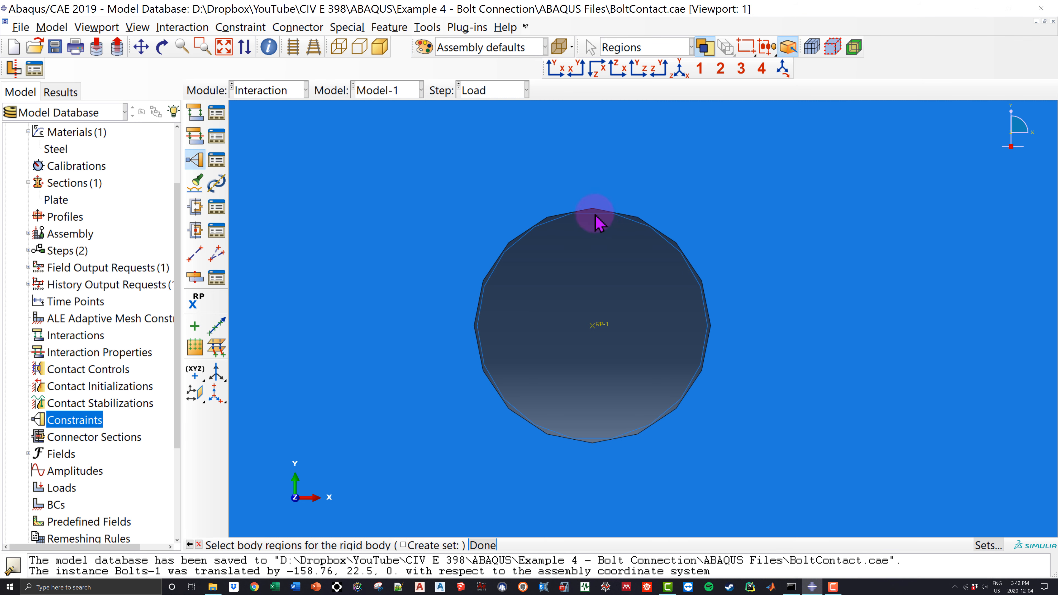
left_click(596, 216)
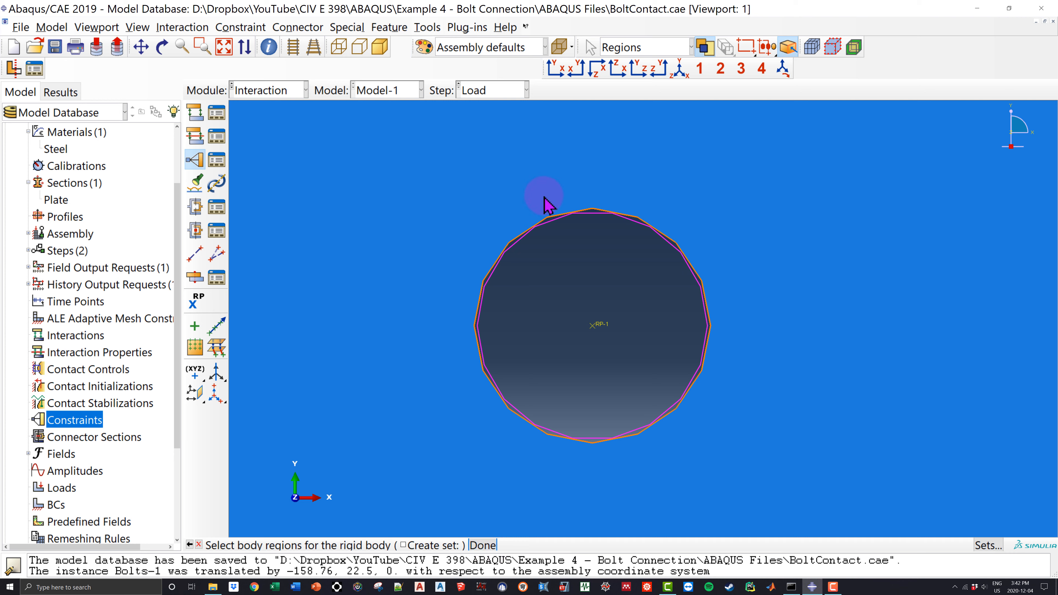
left_click(484, 546)
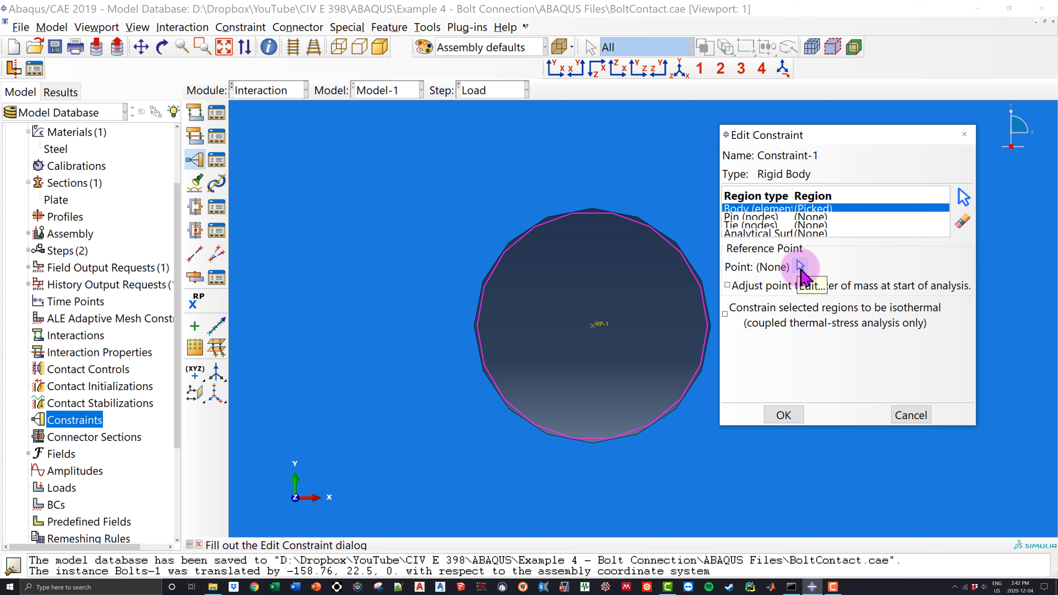
left_click(800, 268)
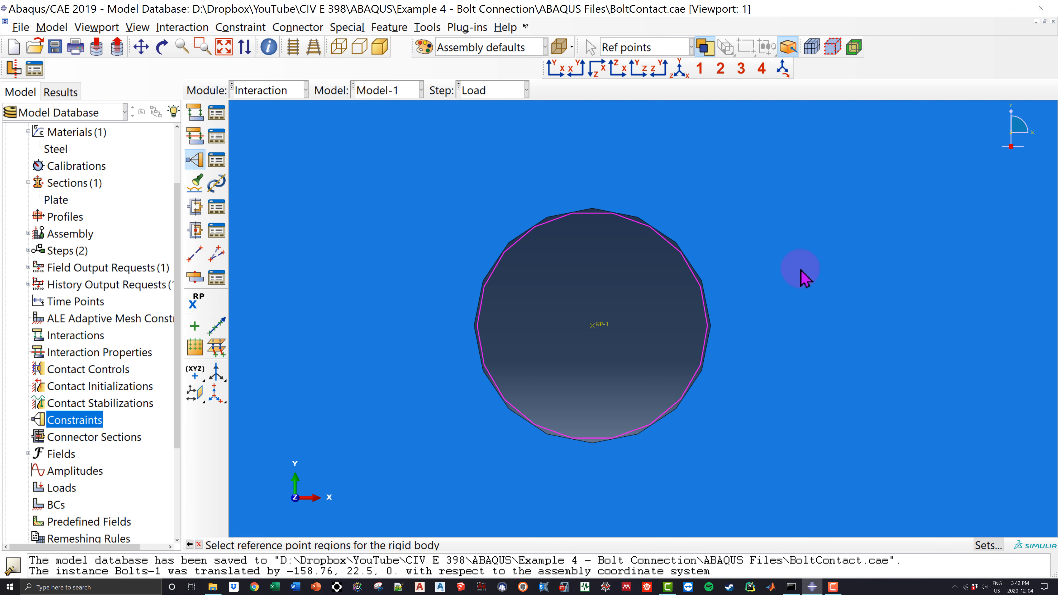
left_click(596, 327)
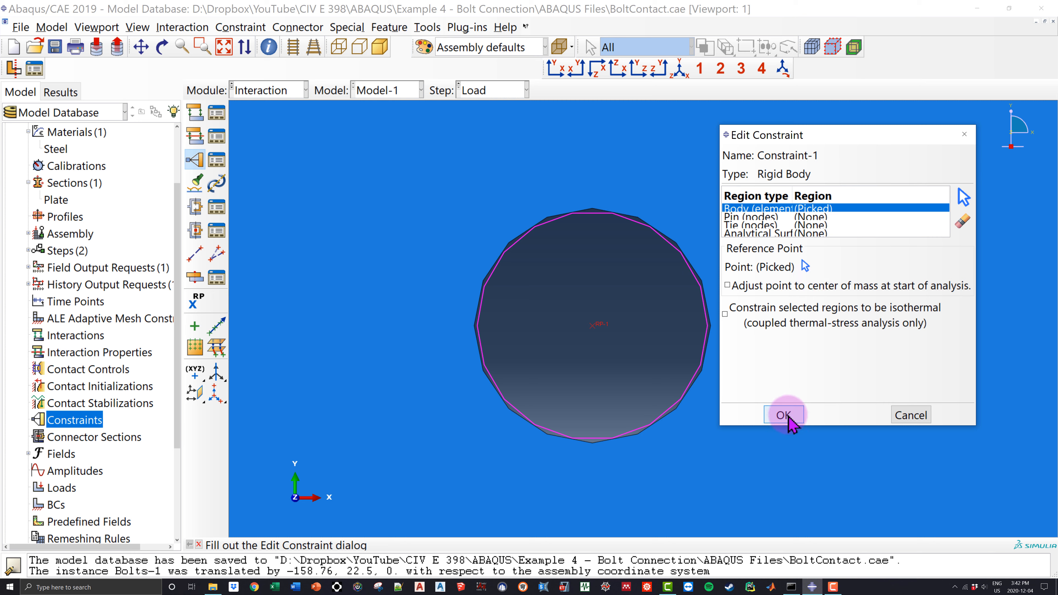
left_click(784, 415)
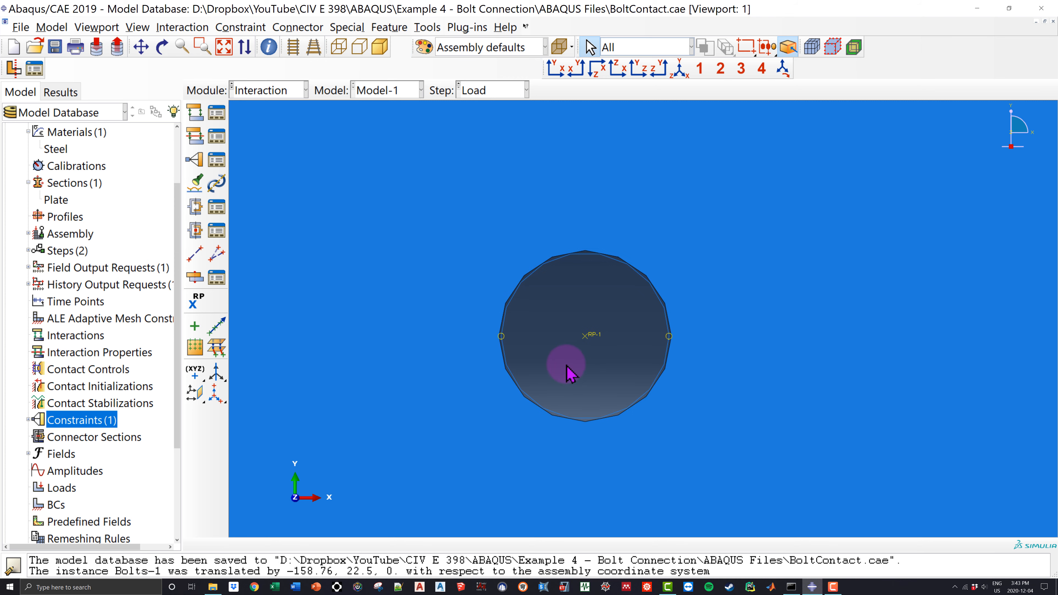
Look over the constrained bolt within the plate and switch to the Load module
scroll(571, 373, "up", 4)
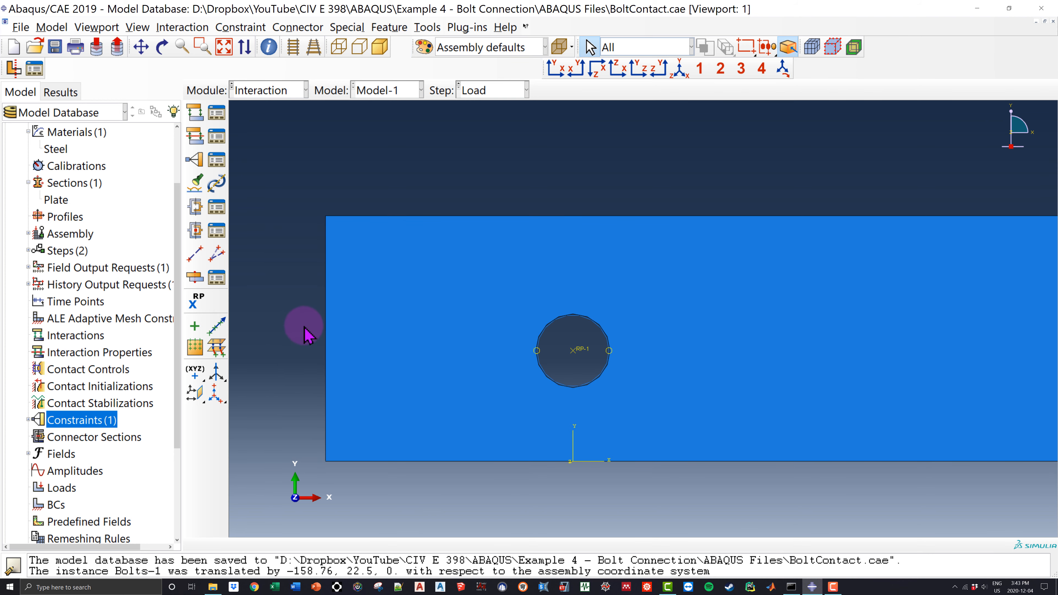
scroll(560, 336, "down", 4)
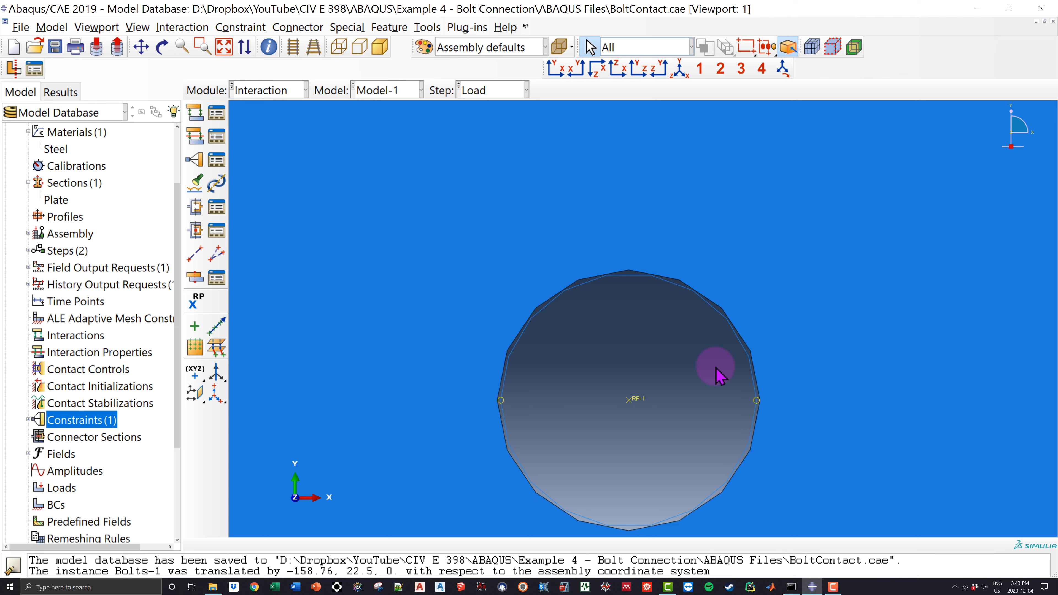
scroll(683, 359, "down", 5)
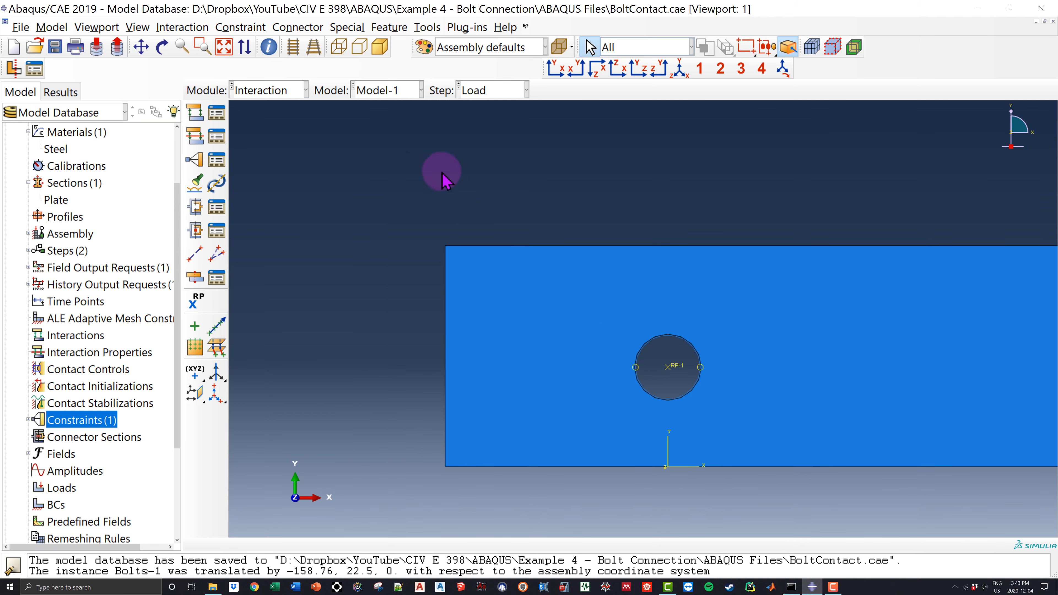
left_click(288, 92)
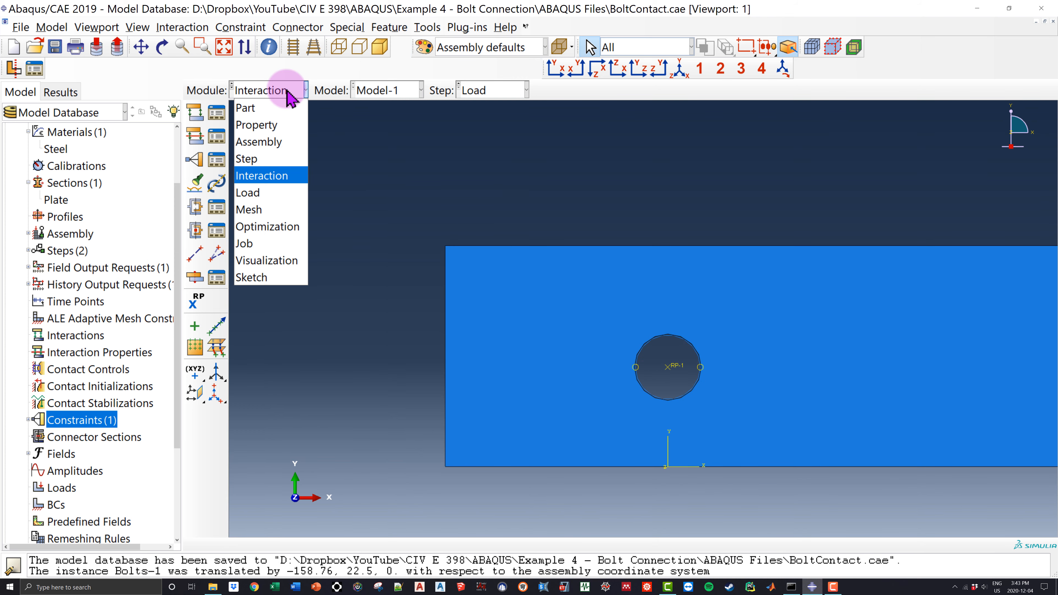
left_click(290, 193)
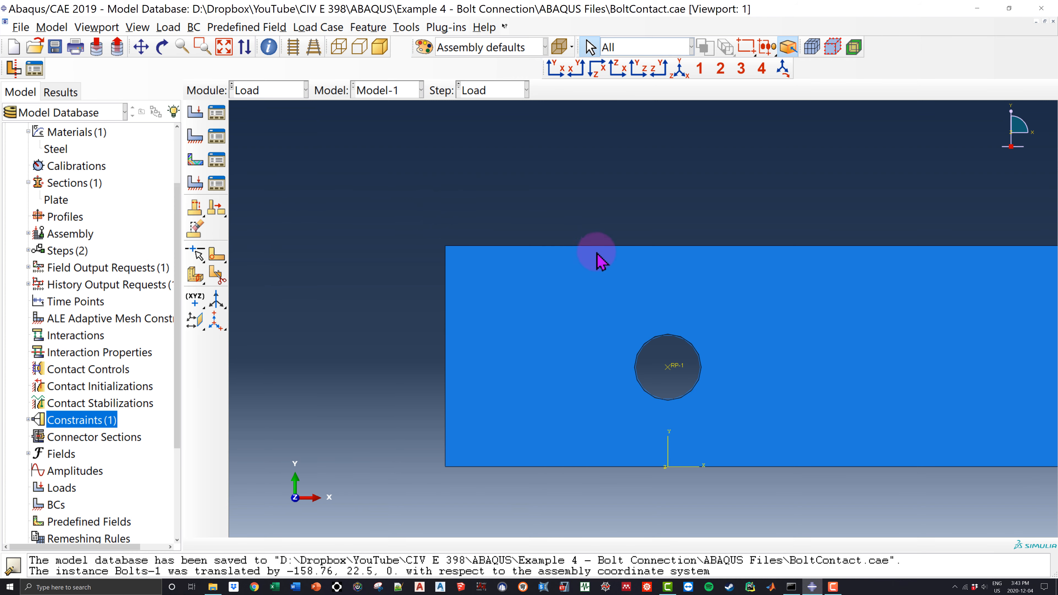
middle_click_drag(808, 329, 645, 276, "ctrl+alt")
scroll(656, 276, "down", 2)
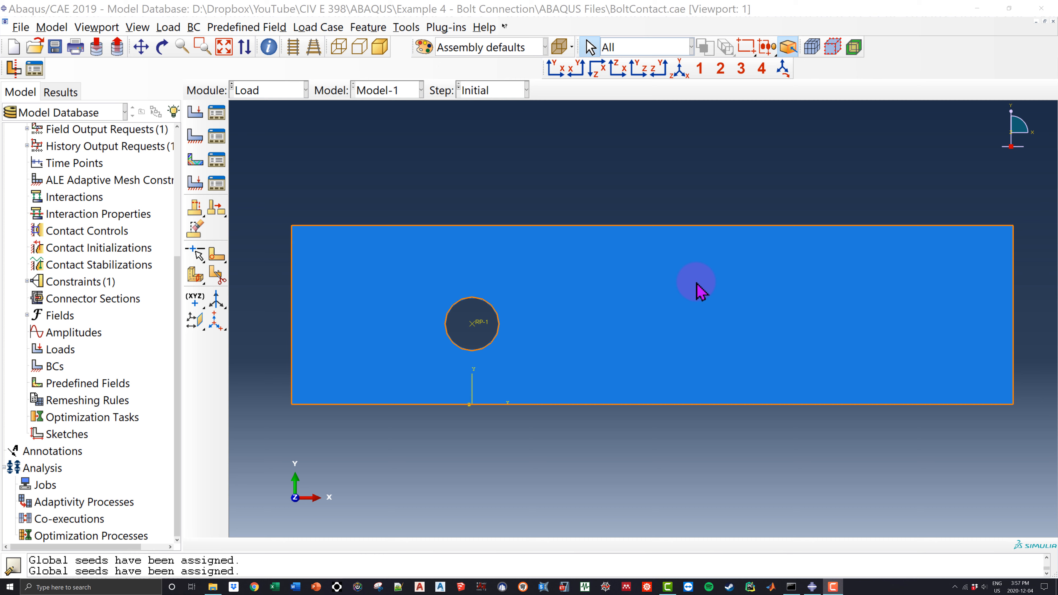
left_click(583, 189)
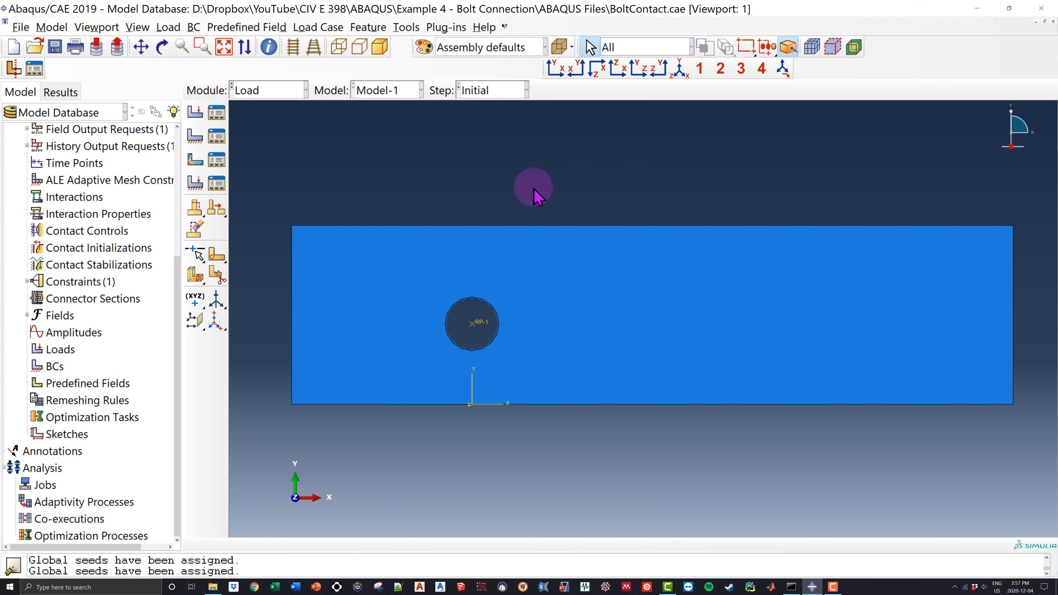
Start a boundary condition named Fixed Bolt in the Initial step, using the Symmetry/Antisymmetry/Encastre type
scroll(486, 329, "up", 3)
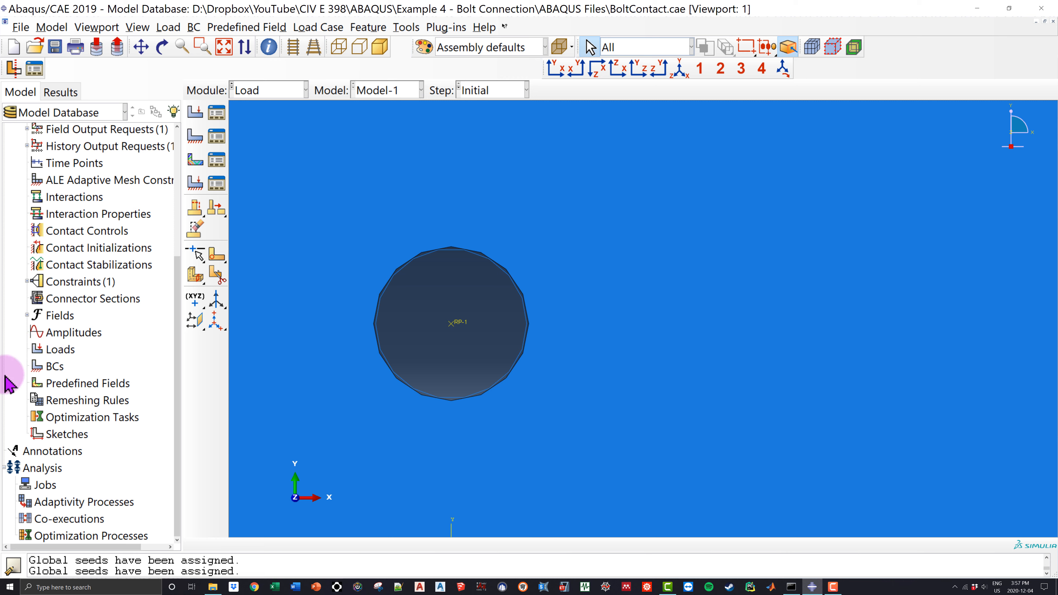
double_click(55, 366)
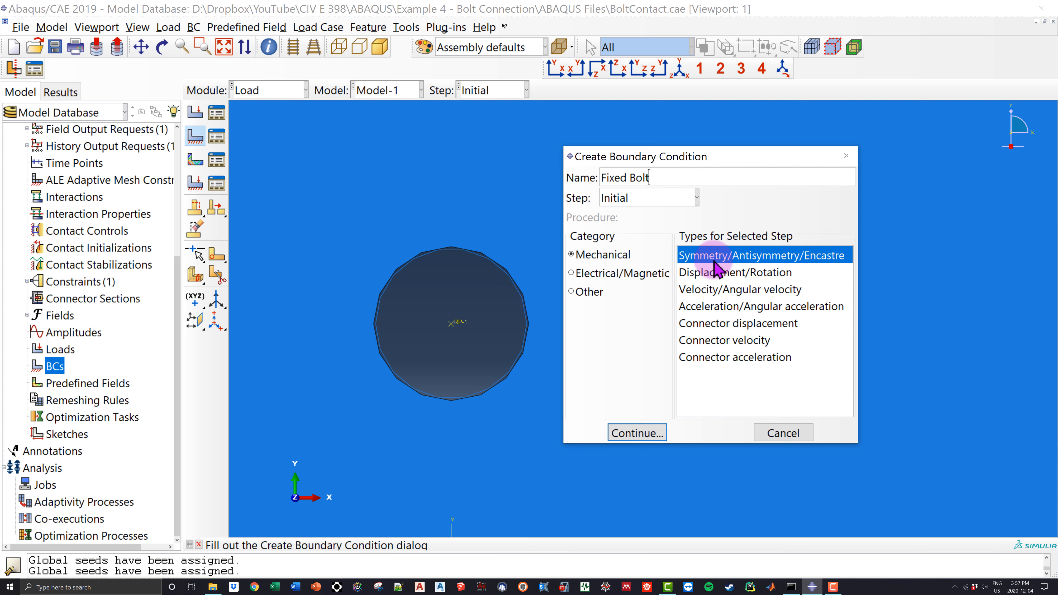
left_click(738, 272)
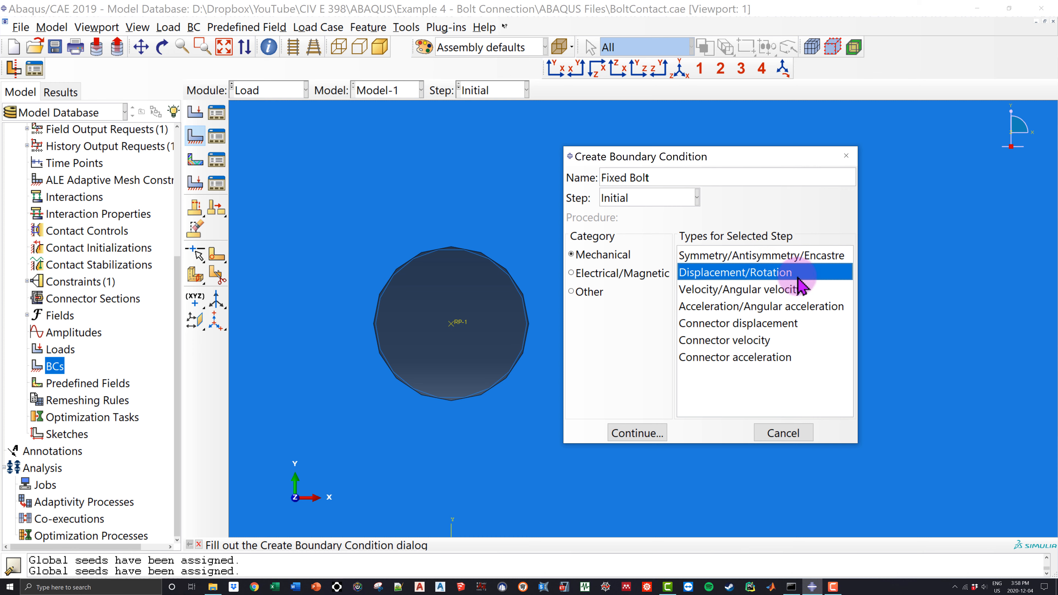
left_click(709, 256)
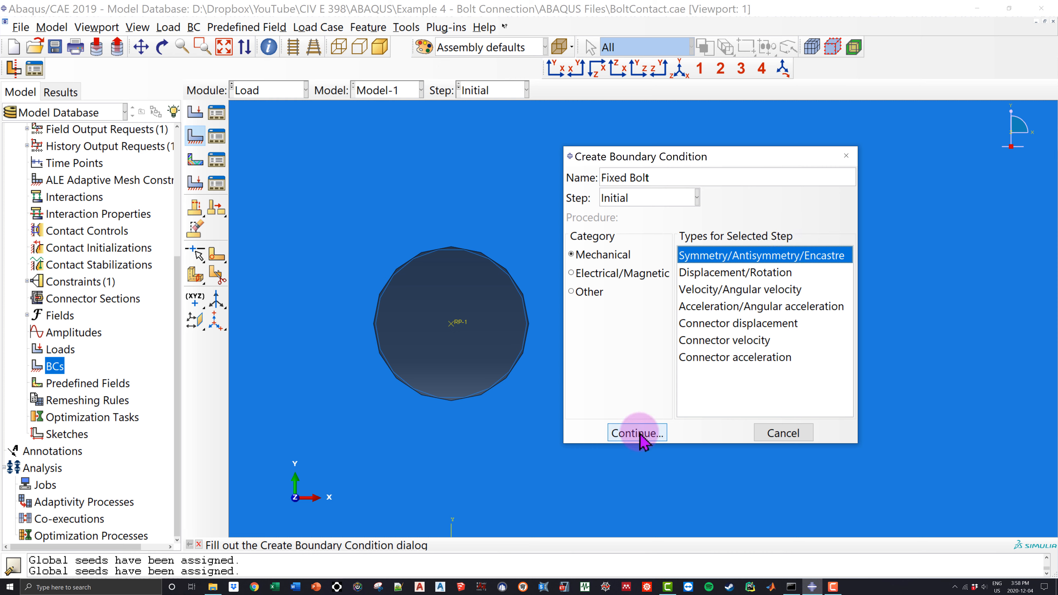
left_click(640, 434)
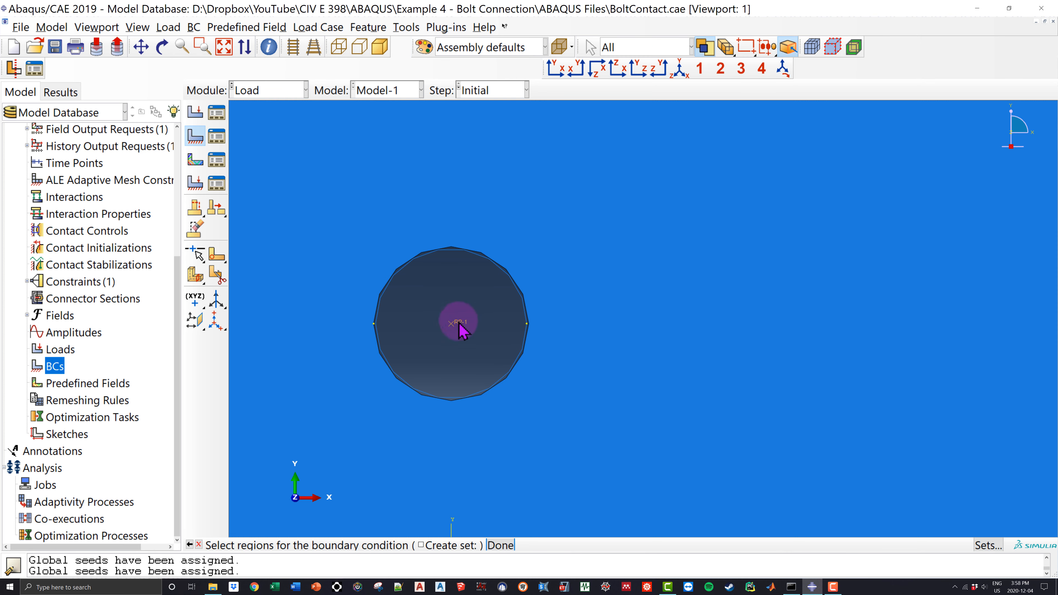
Assign the bolt's centre reference point as the Fixed Bolt region and fix it with ENCASTRE
scroll(456, 302, "up", 2)
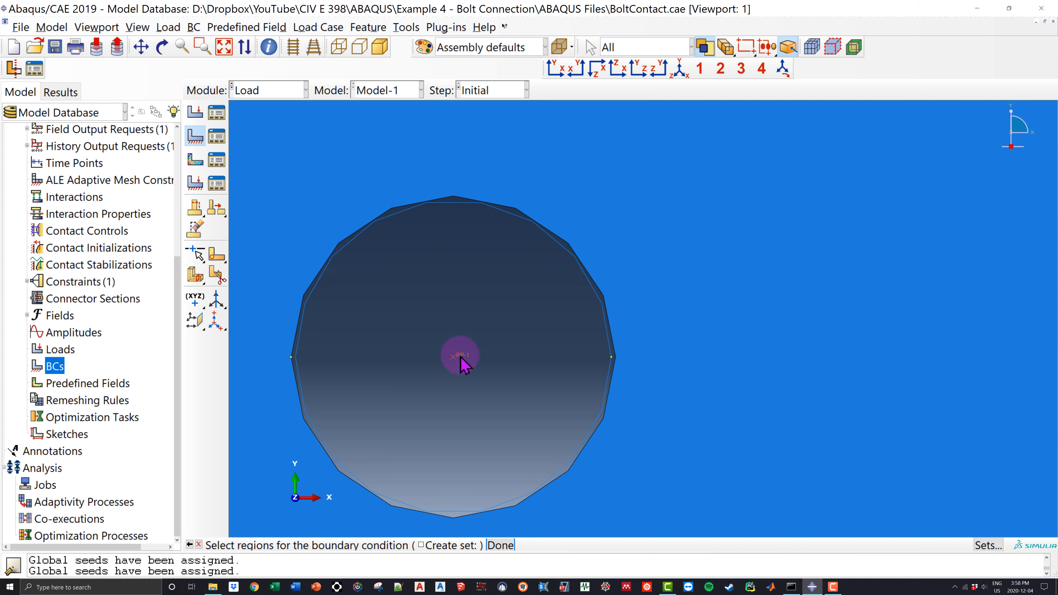
left_click(522, 502)
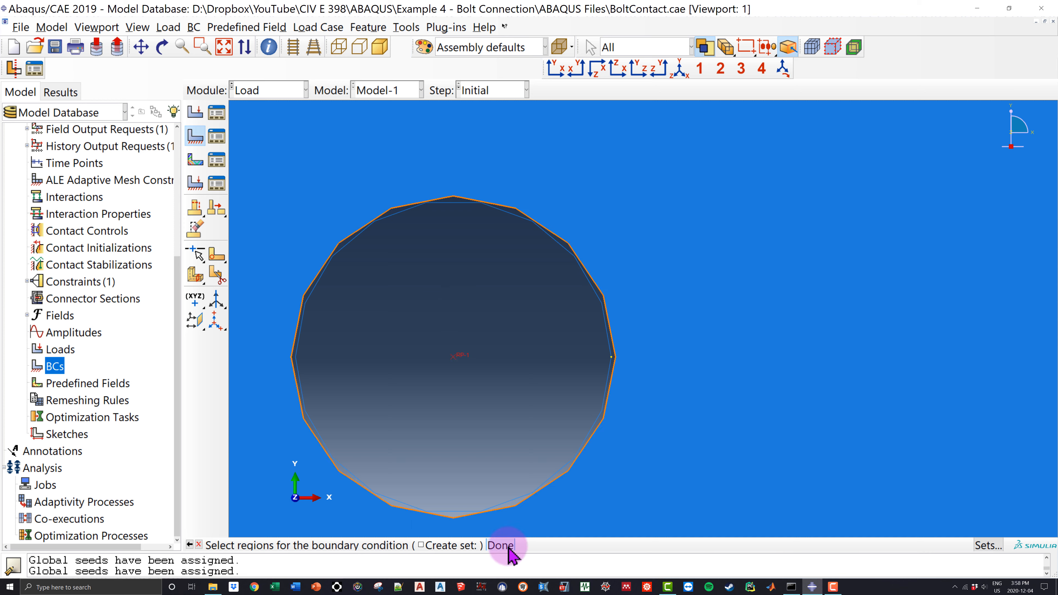
left_click(504, 546)
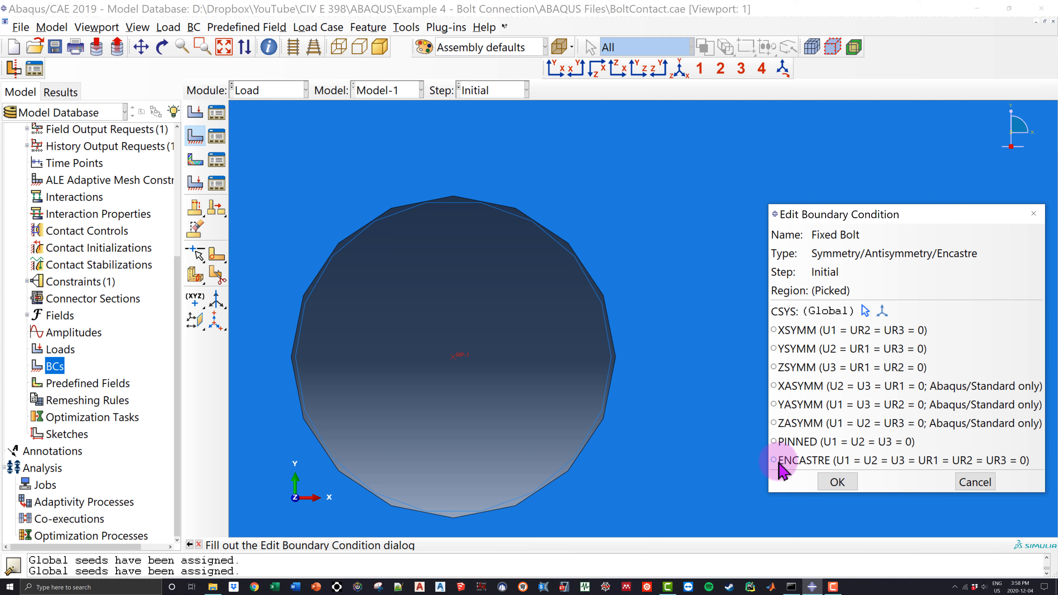
left_click(774, 460)
left_click(837, 482)
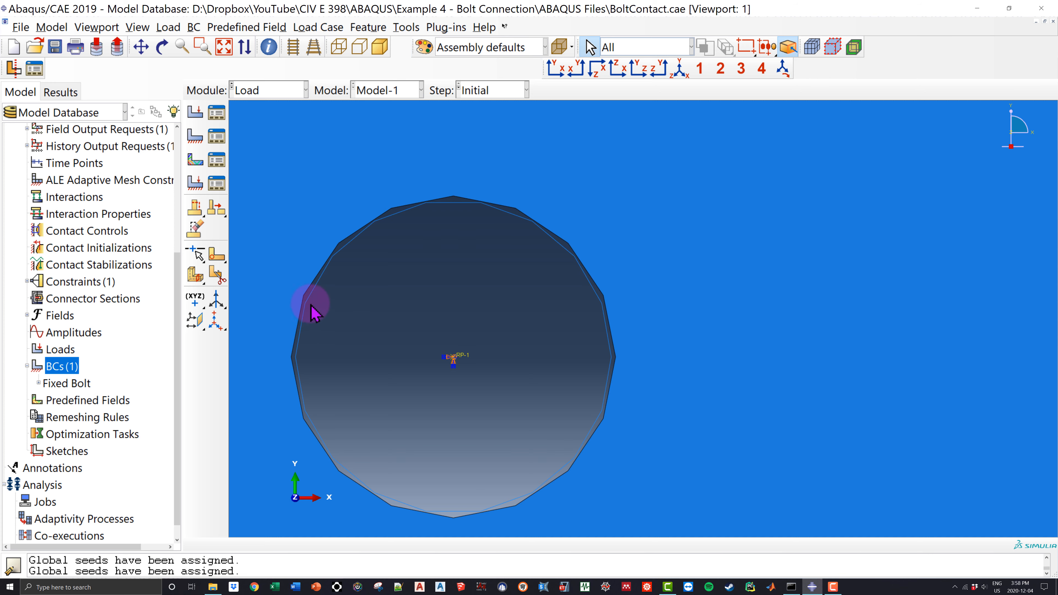
Start a boundary condition named Displacement in the Load step, using the Displacement/Rotation type
scroll(401, 345, "down", 4)
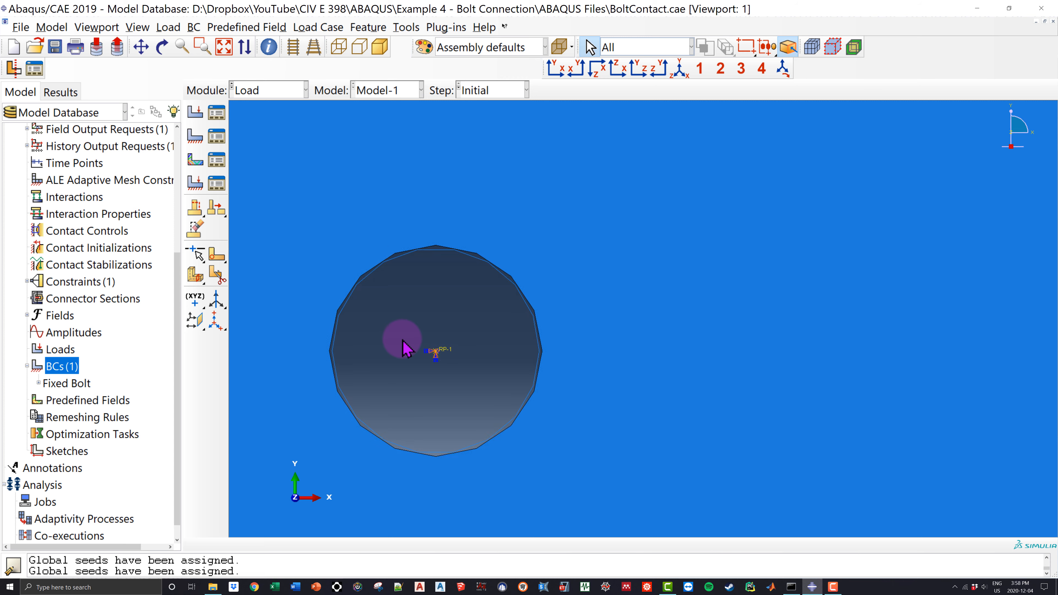
scroll(403, 344, "down", 2)
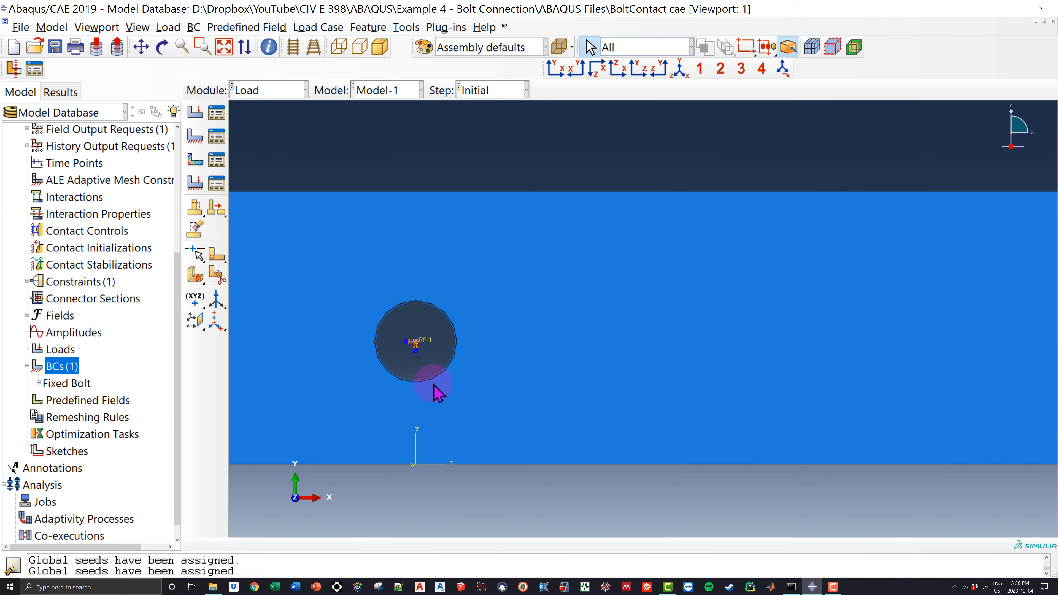
middle_click_drag(461, 382, 586, 389, "ctrl+alt")
scroll(673, 340, "down", 5)
middle_click_drag(717, 348, 629, 338, "ctrl+alt")
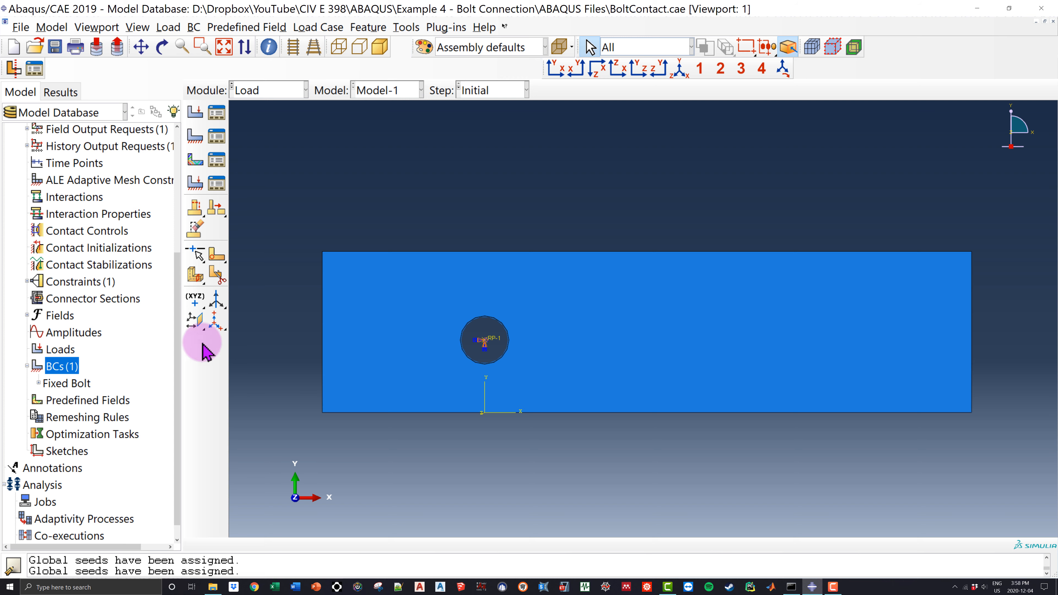
double_click(56, 366)
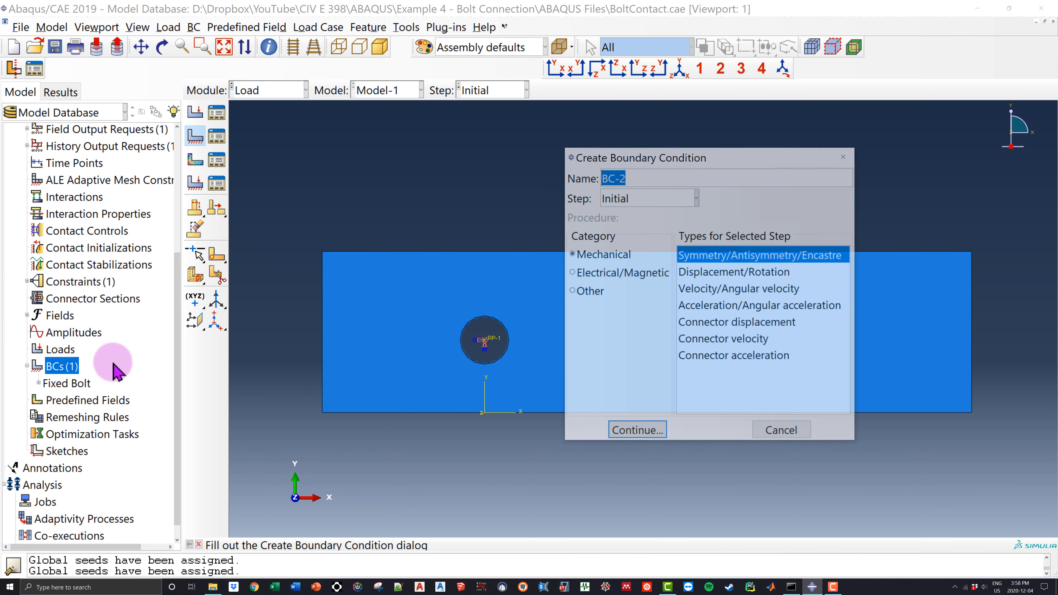
left_click_drag(660, 157, 407, 162)
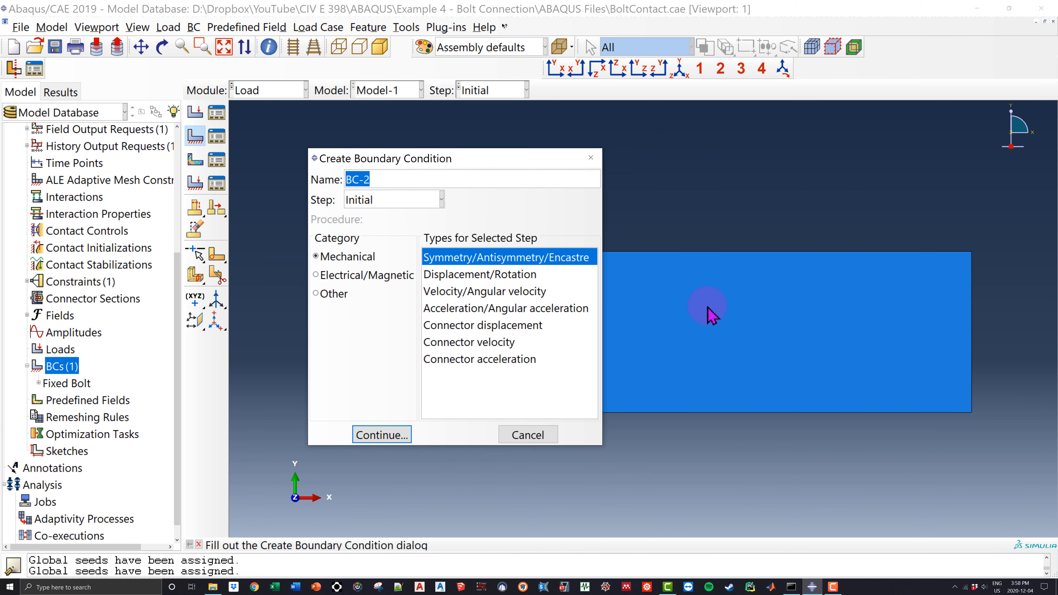
left_click(474, 259)
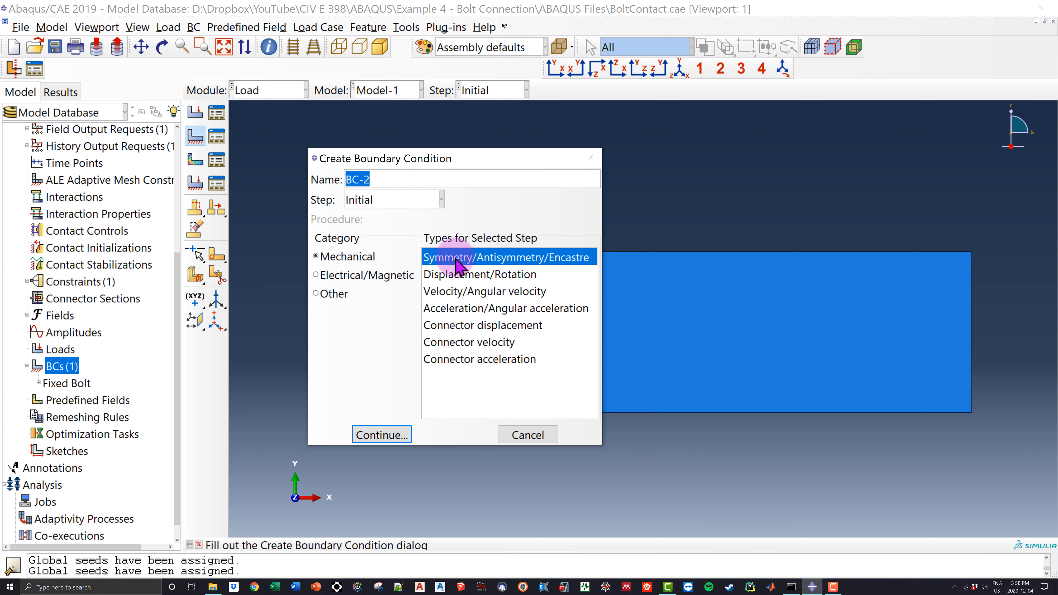
type("Displacement")
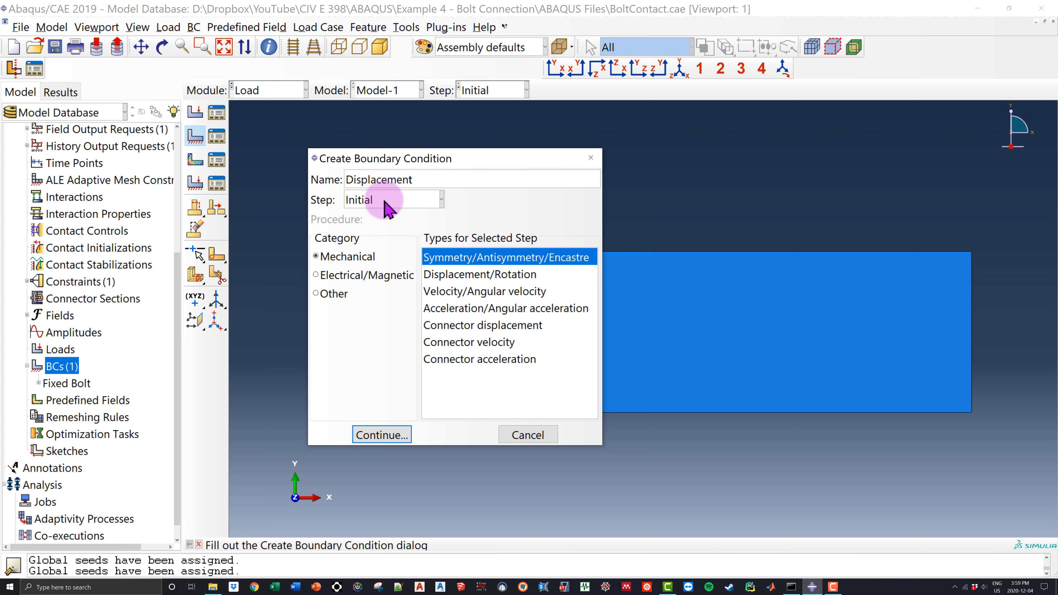
left_click(433, 200)
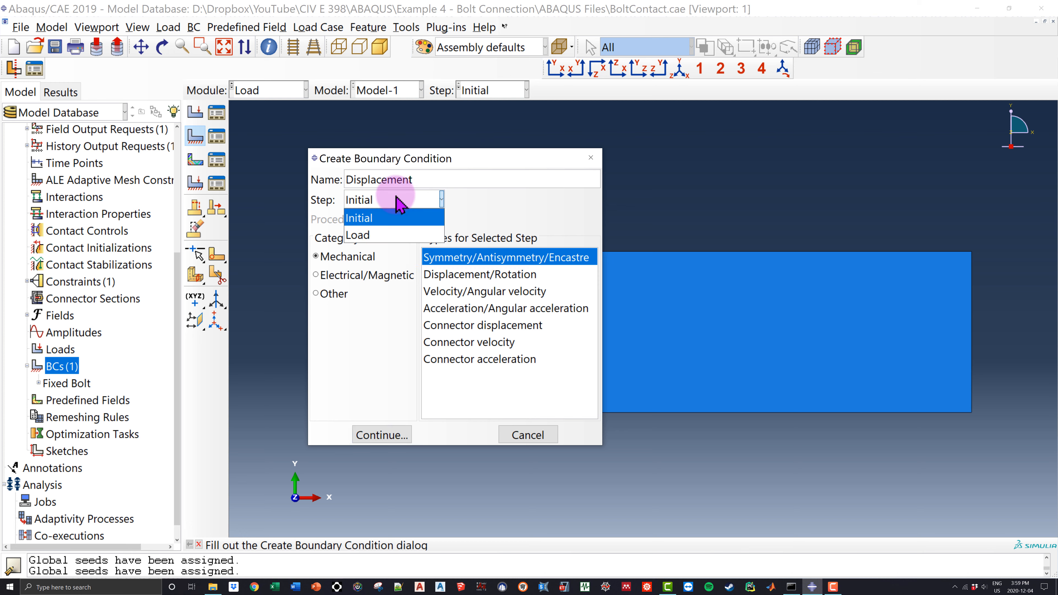
left_click(366, 236)
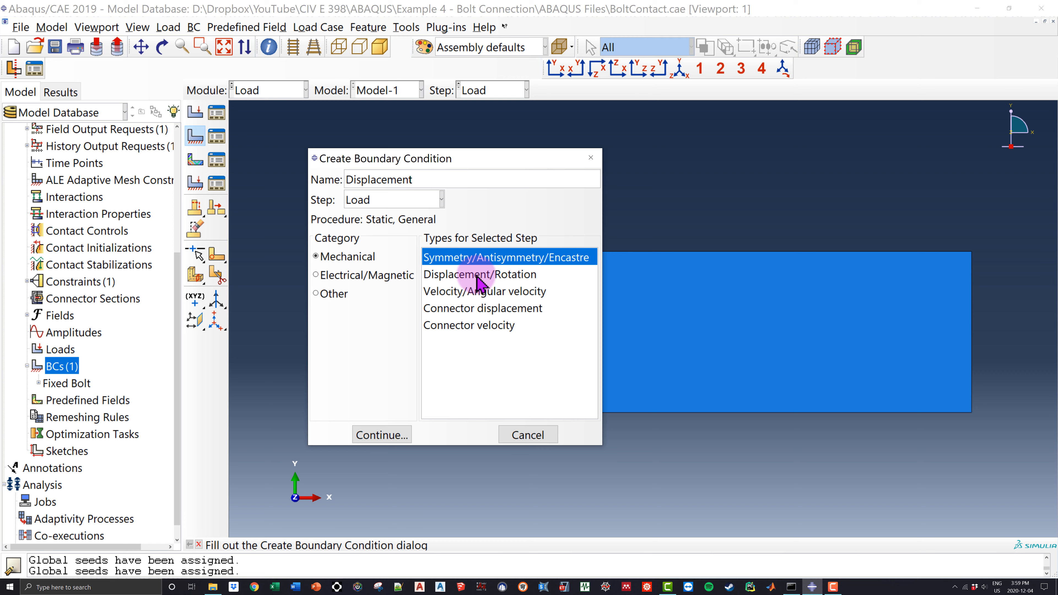
left_click(478, 276)
left_click(382, 437)
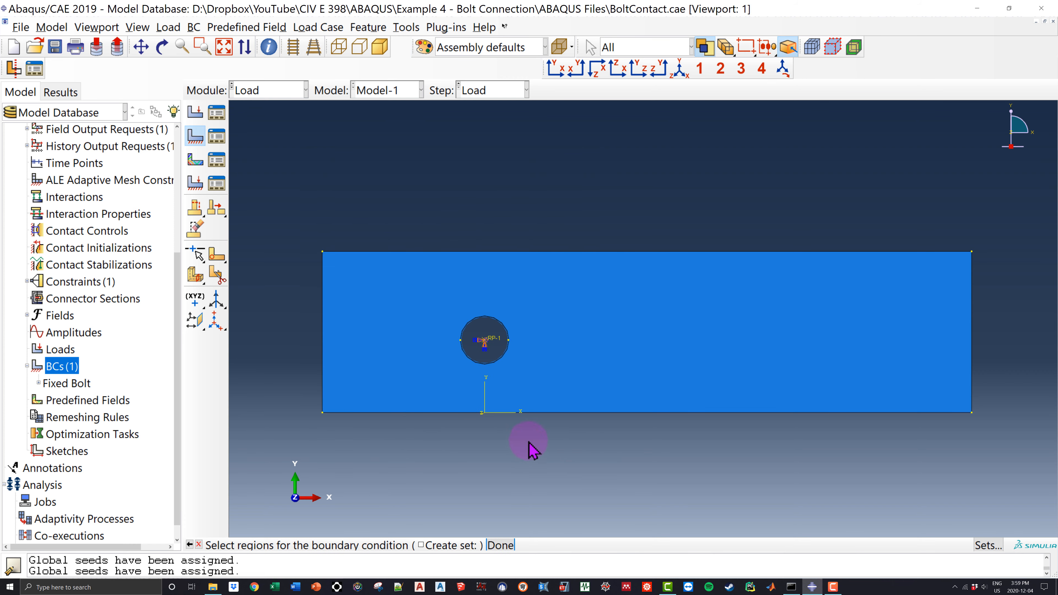
Apply the Displacement condition to the plate's right edge with U1 set to 10
left_click(972, 350)
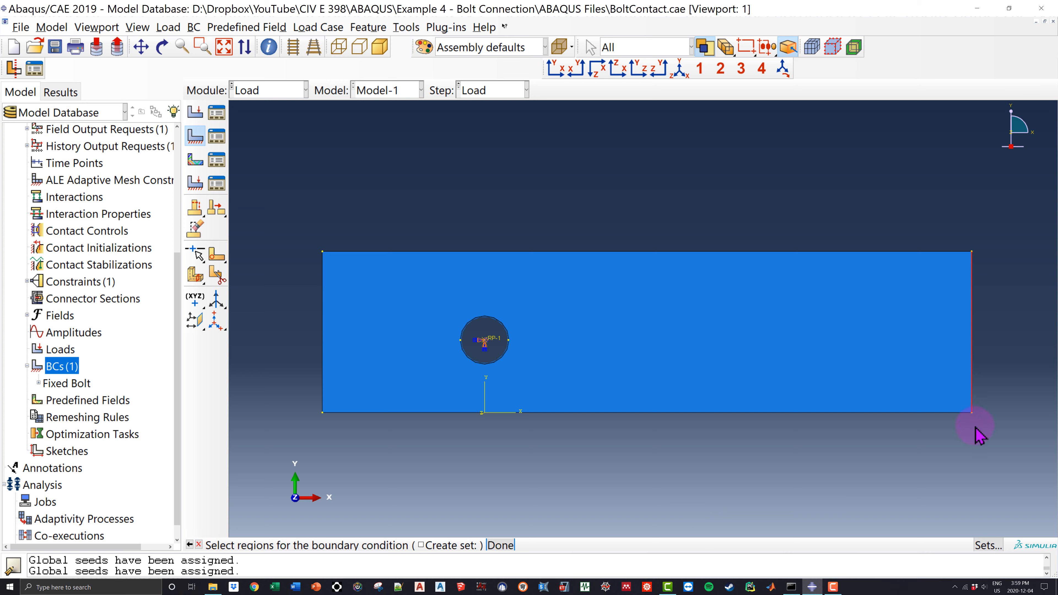
left_click(500, 546)
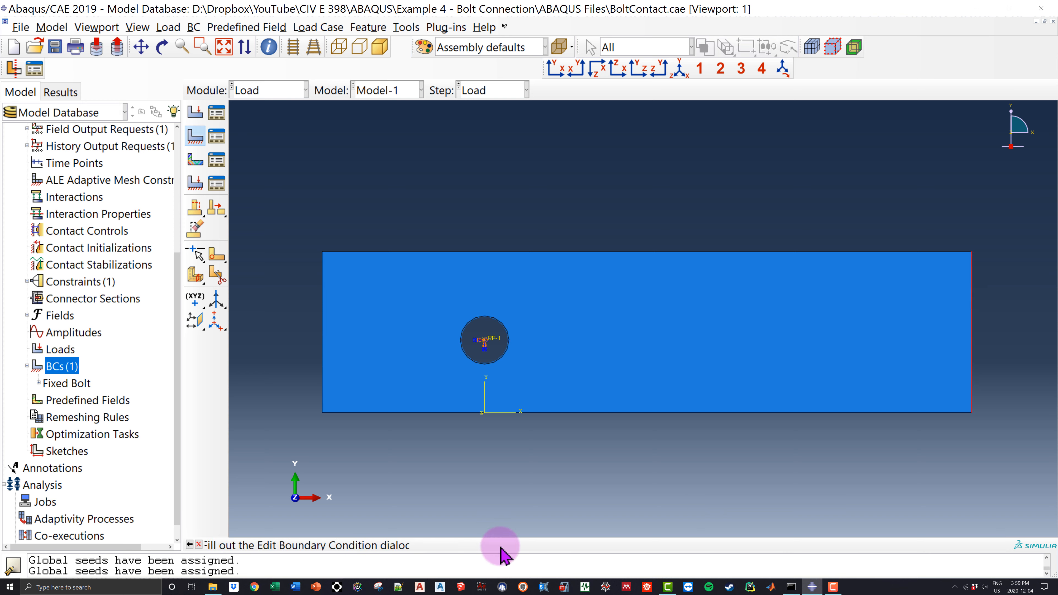
left_click(531, 301)
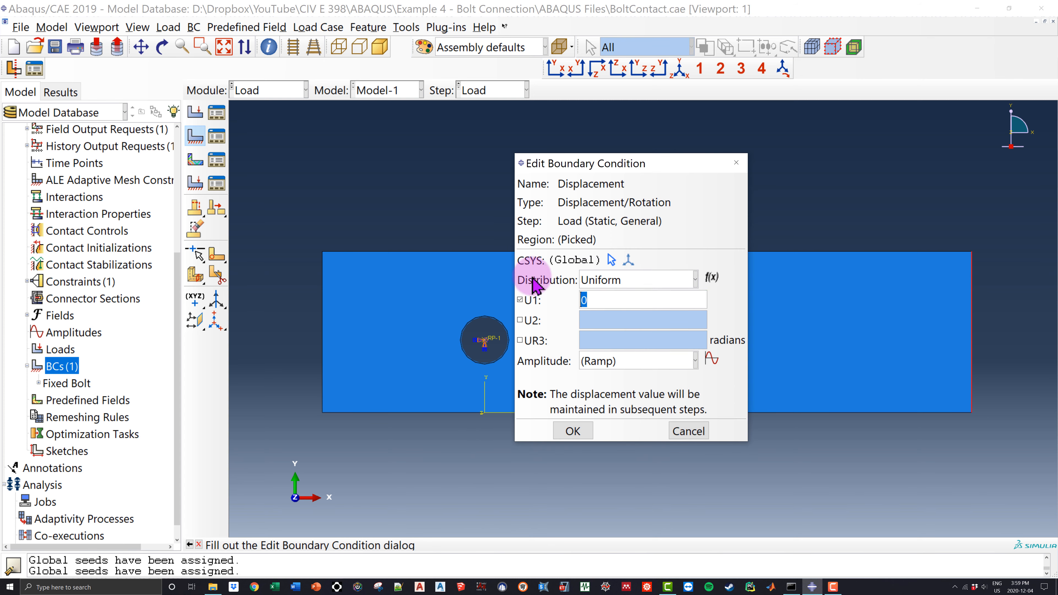
left_click(623, 306)
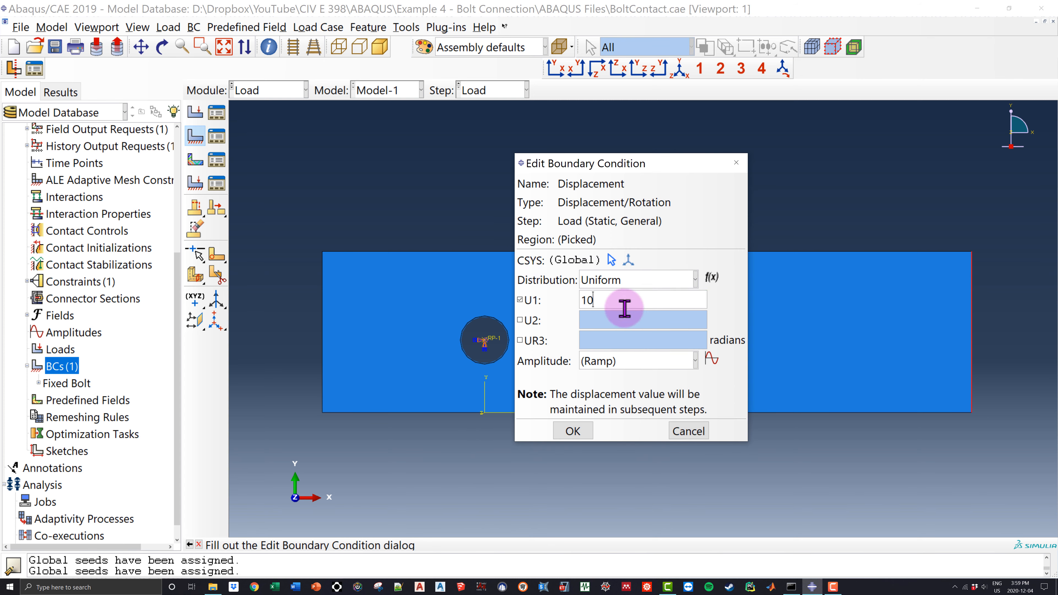
left_click(573, 431)
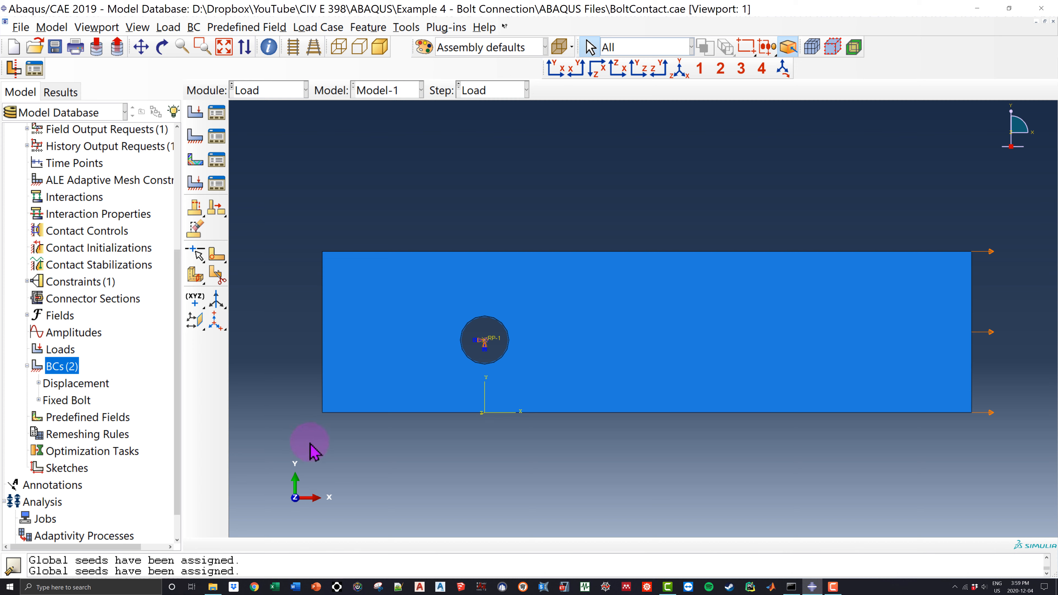
Start a boundary condition named Symmetric in the Initial step, using the Symmetry/Antisymmetry/Encastre type
double_click(58, 369)
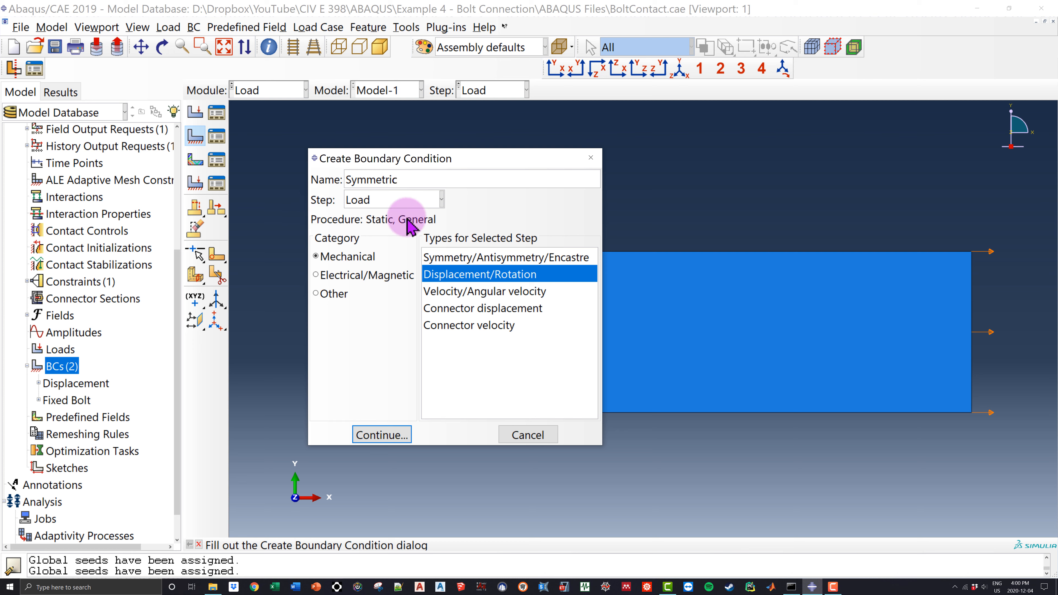
left_click(375, 201)
left_click(382, 220)
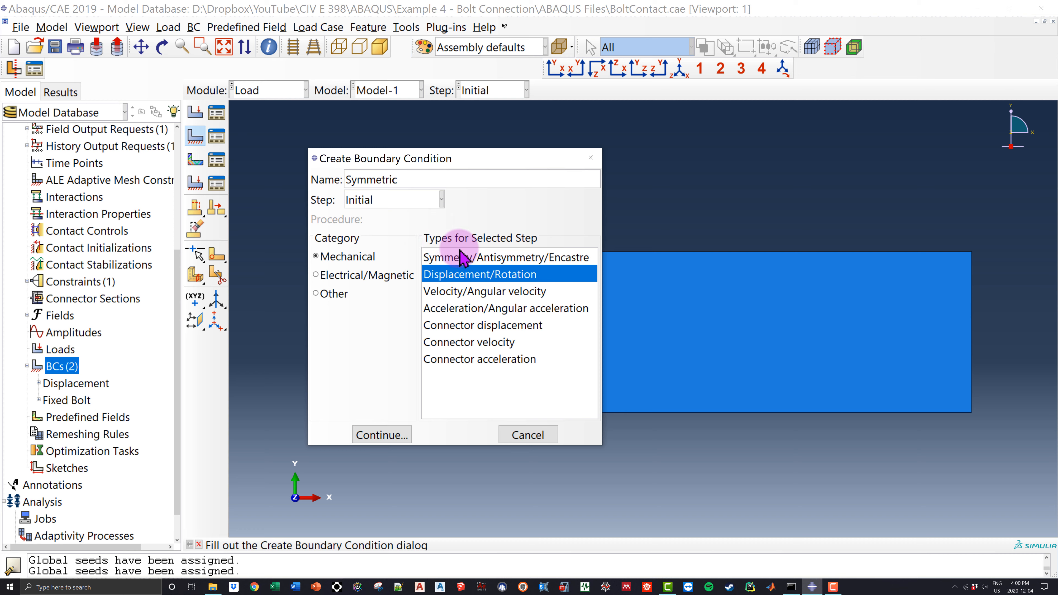
left_click(444, 259)
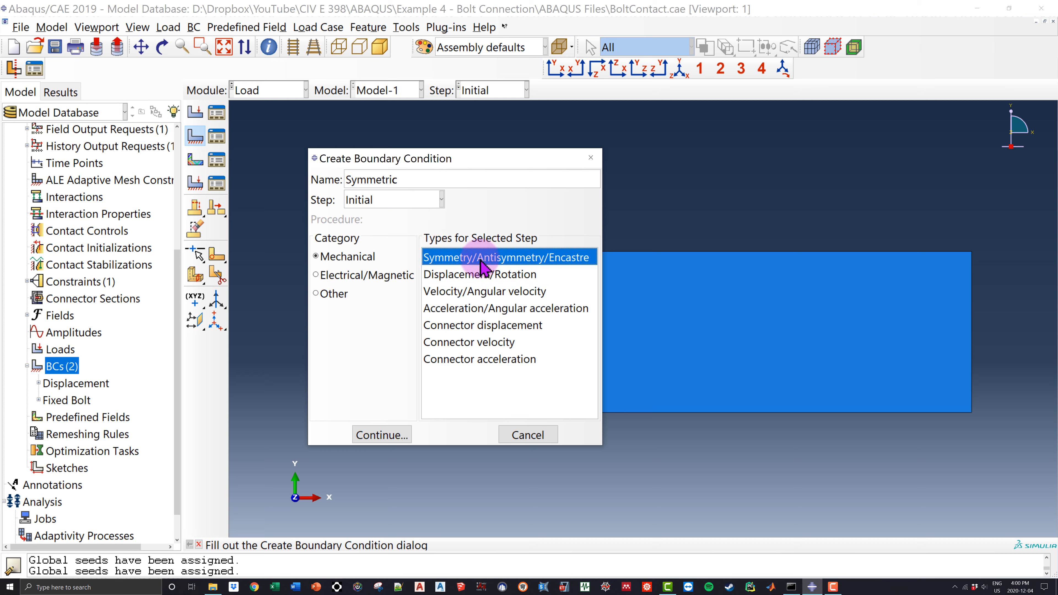
left_click(393, 437)
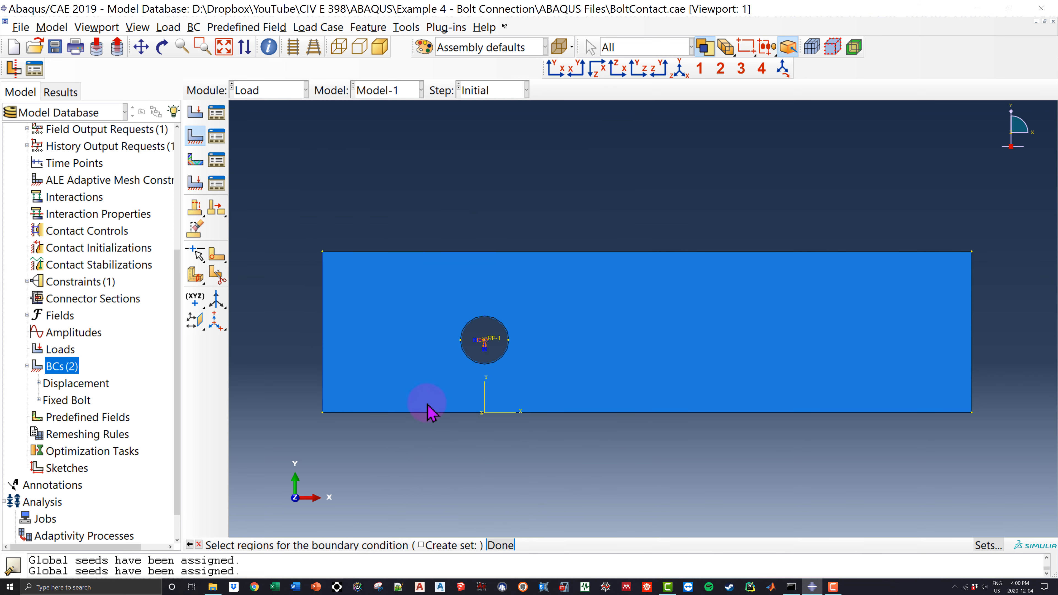
Apply YSYMM symmetry to the plate's bottom edge for the Symmetric condition, and switch to the Mesh module
left_click(643, 411)
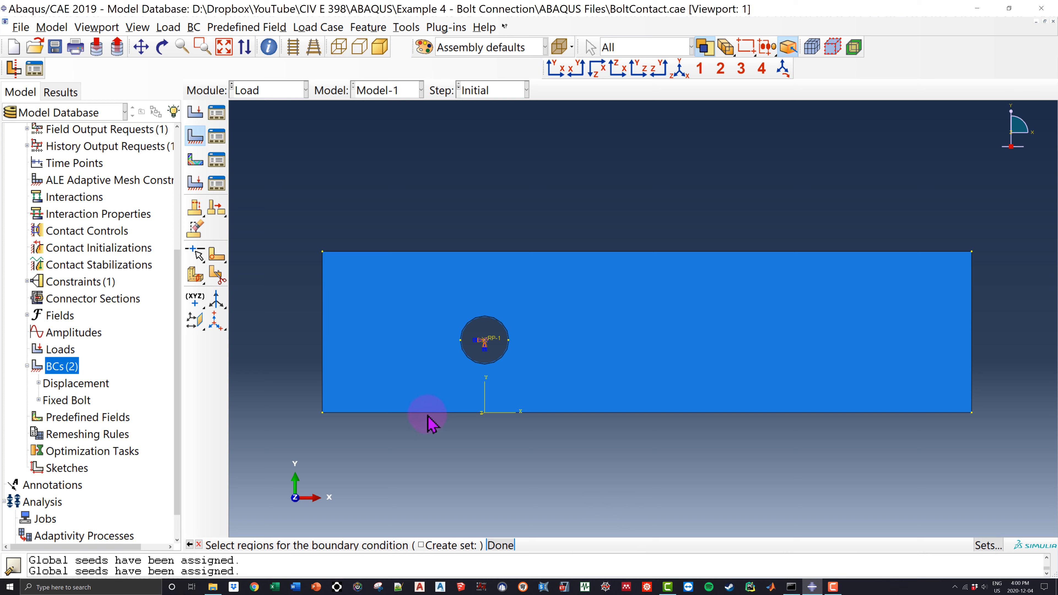
left_click(399, 412)
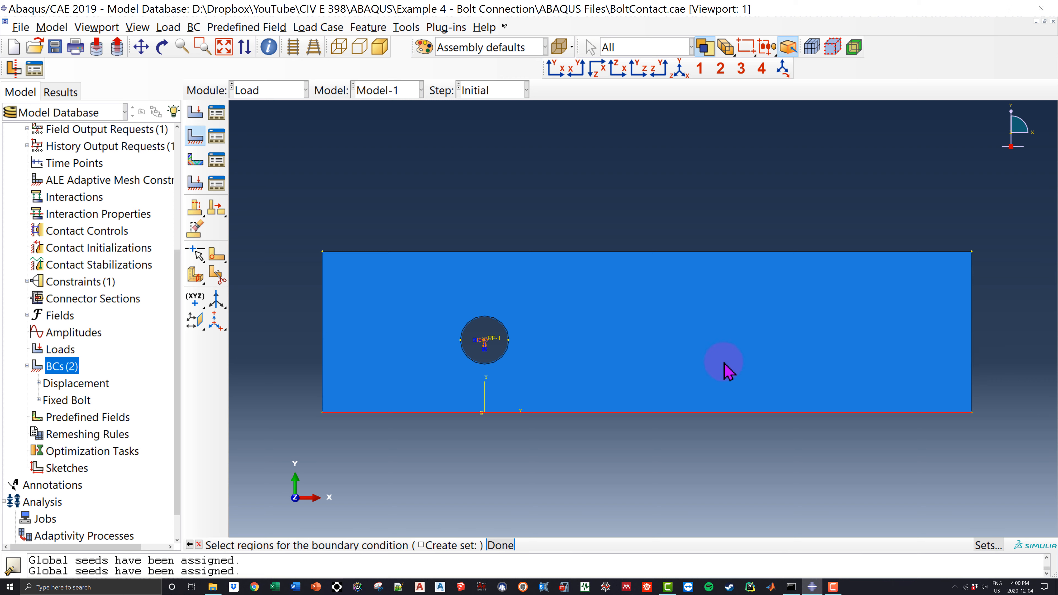
left_click(502, 545)
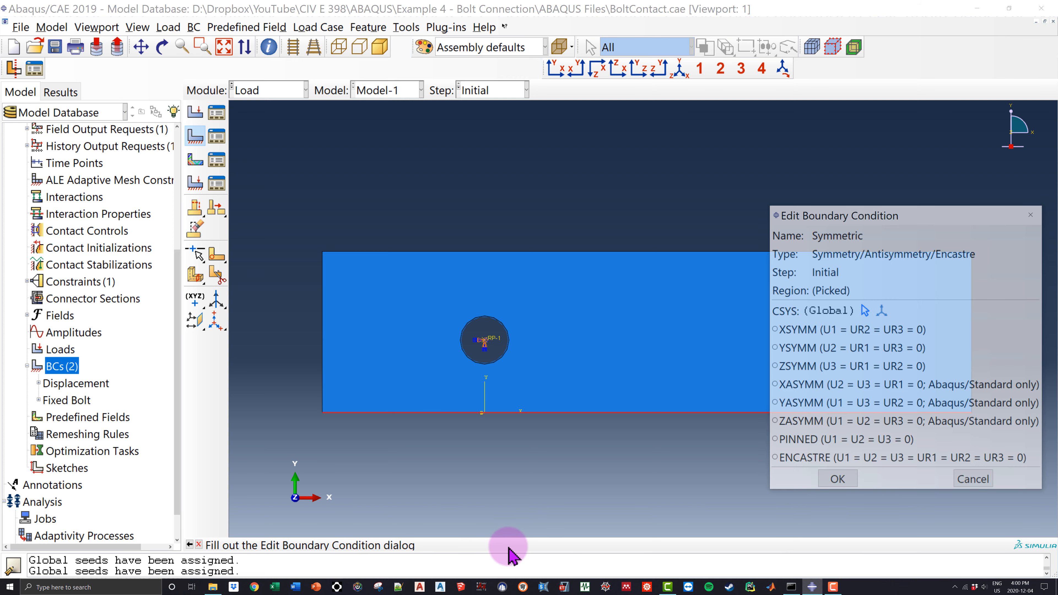
left_click(792, 348)
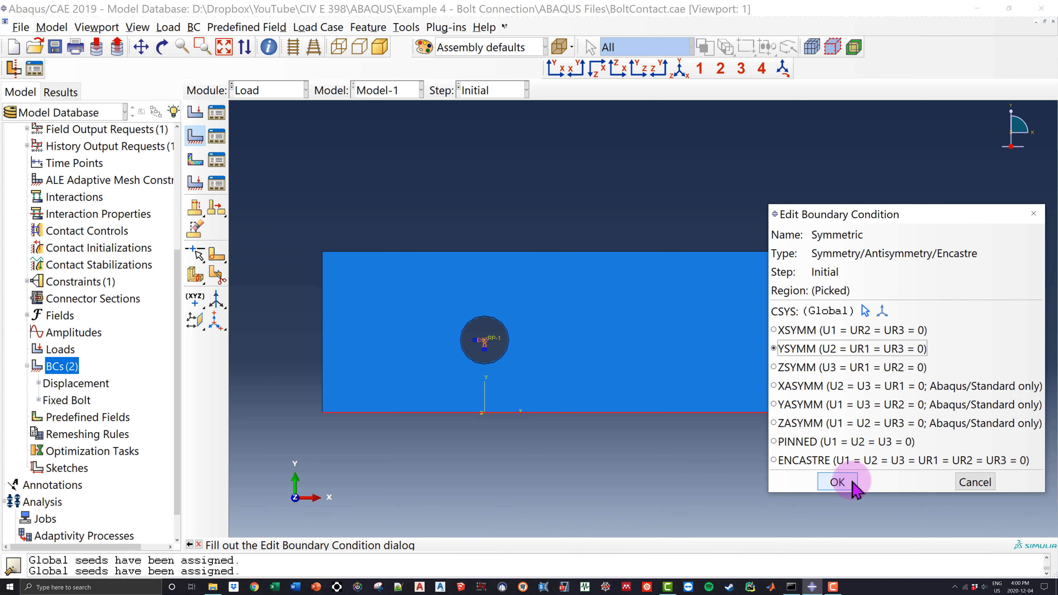
left_click(841, 483)
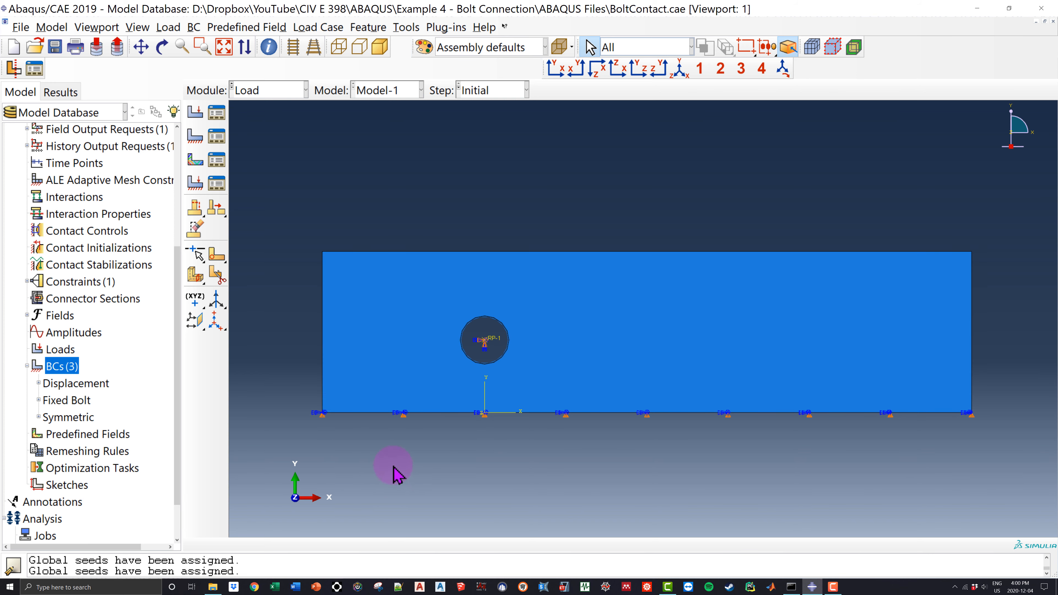
left_click(270, 92)
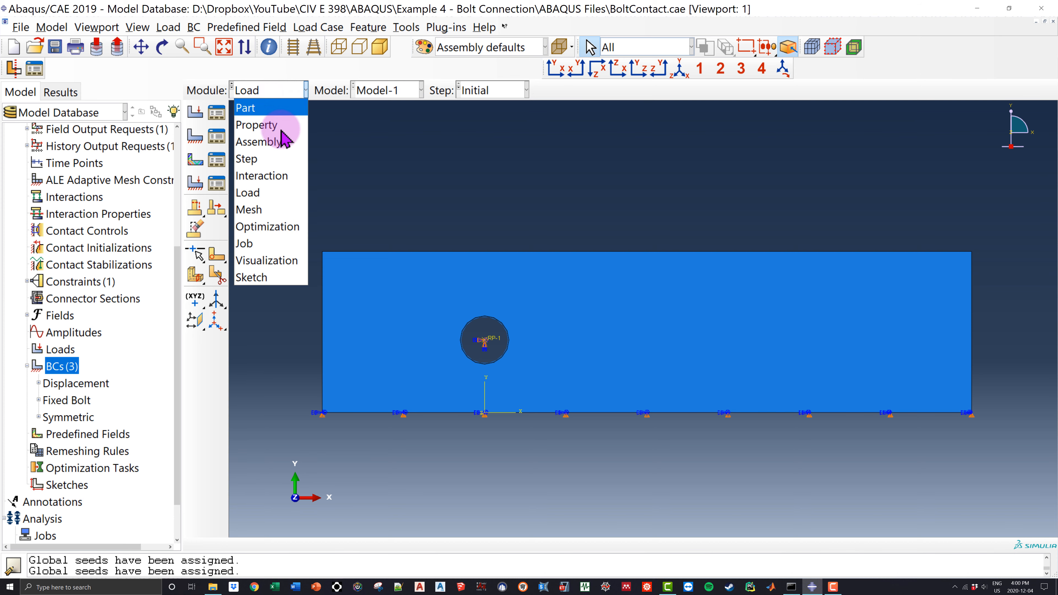
left_click(285, 216)
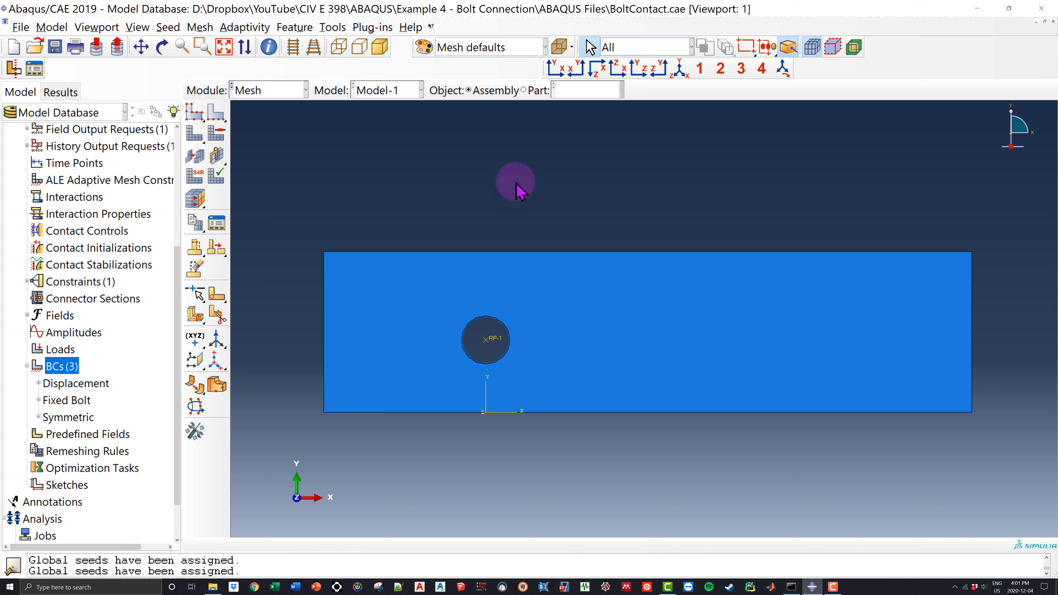
Seed the Plate part with an approximate global size of 2 and generate its mesh
left_click(523, 252)
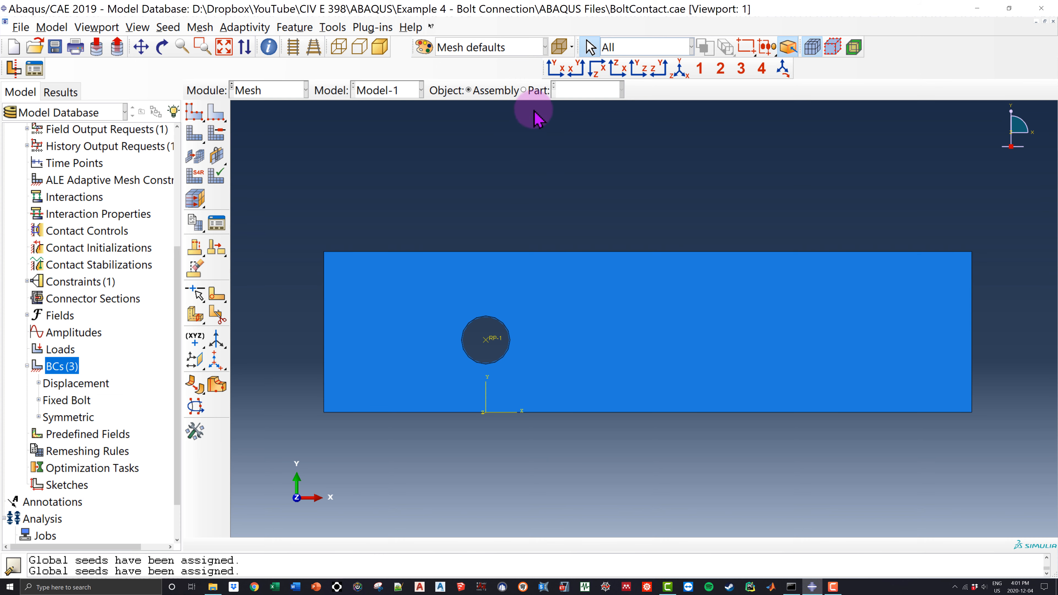
left_click(537, 90)
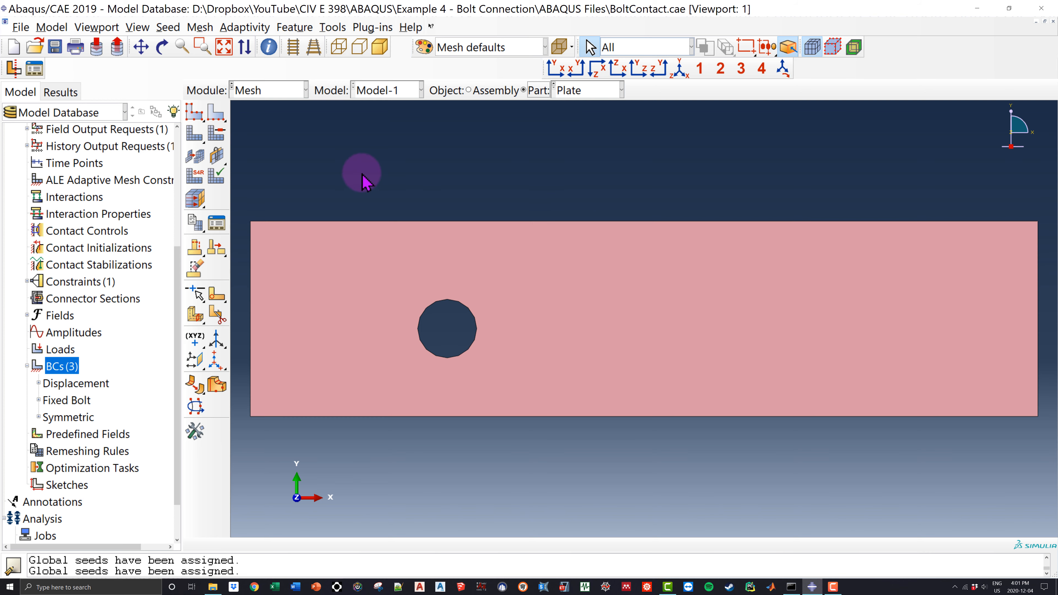
left_click(195, 113)
left_click_drag(649, 216, 682, 183)
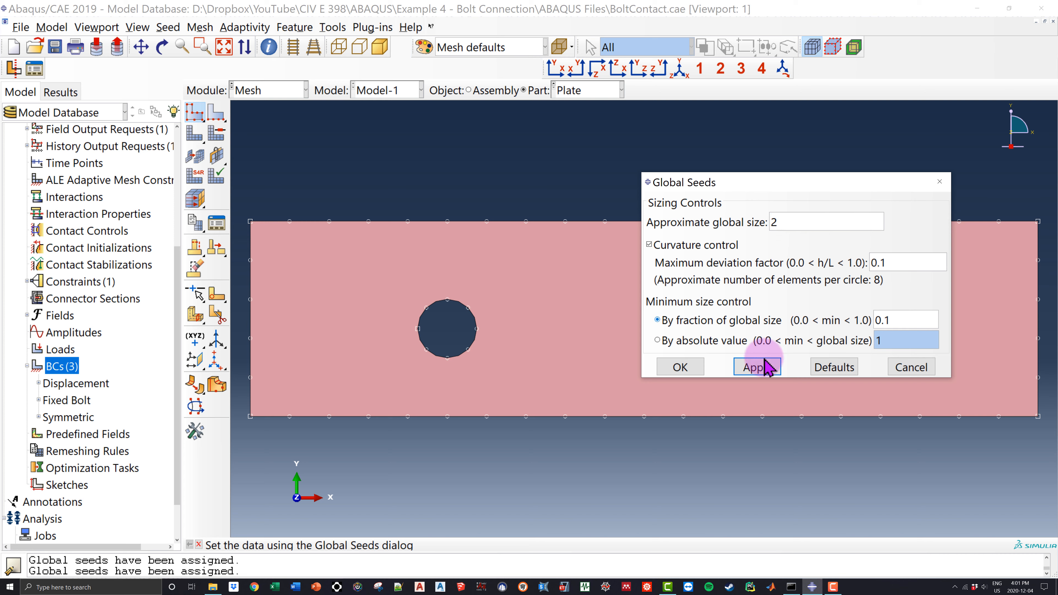
left_click(757, 367)
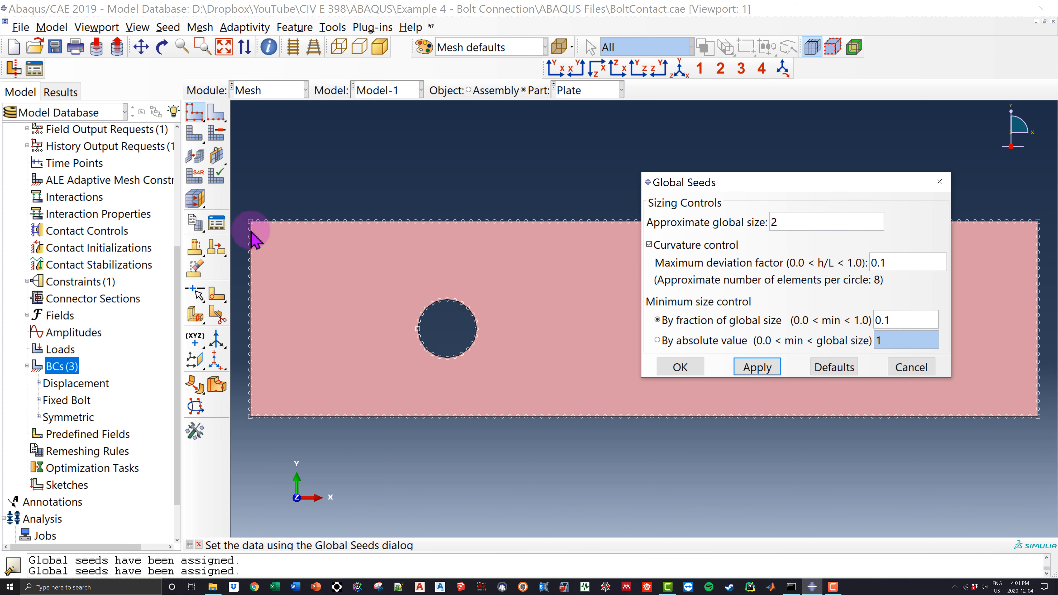
left_click(697, 367)
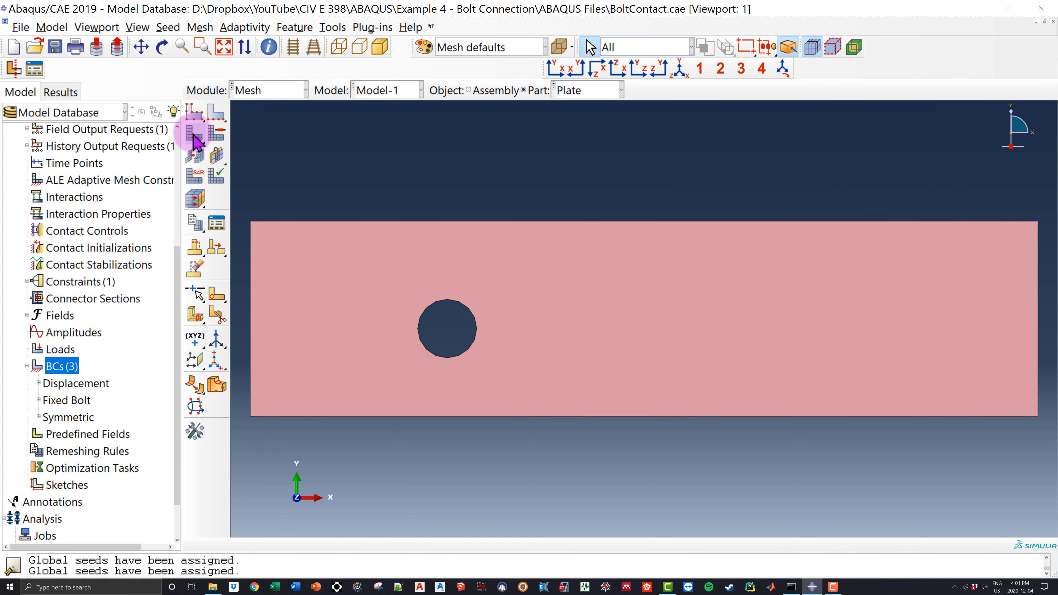
left_click(193, 137)
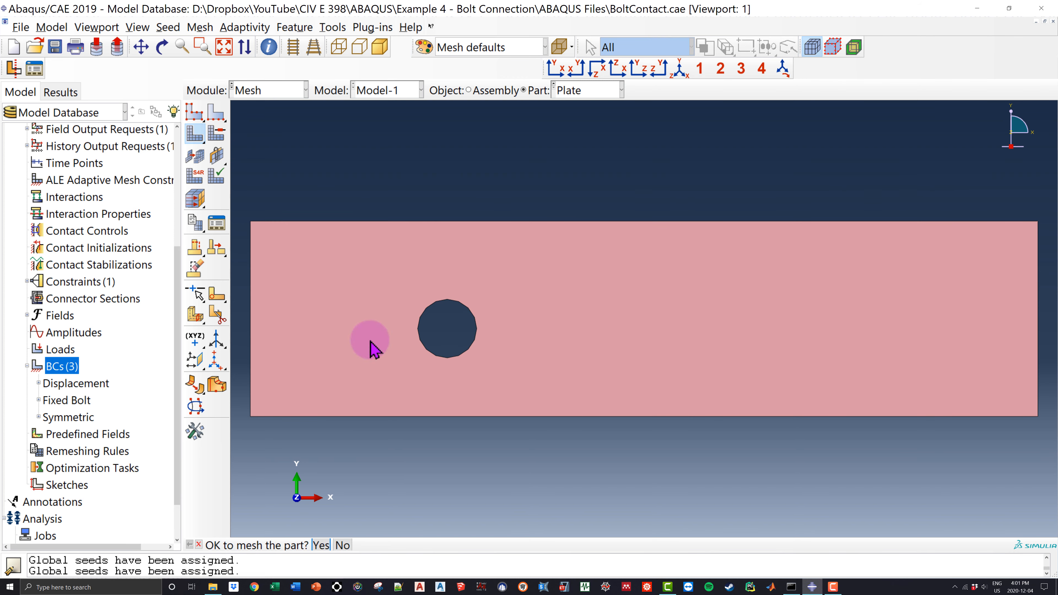
left_click(329, 550)
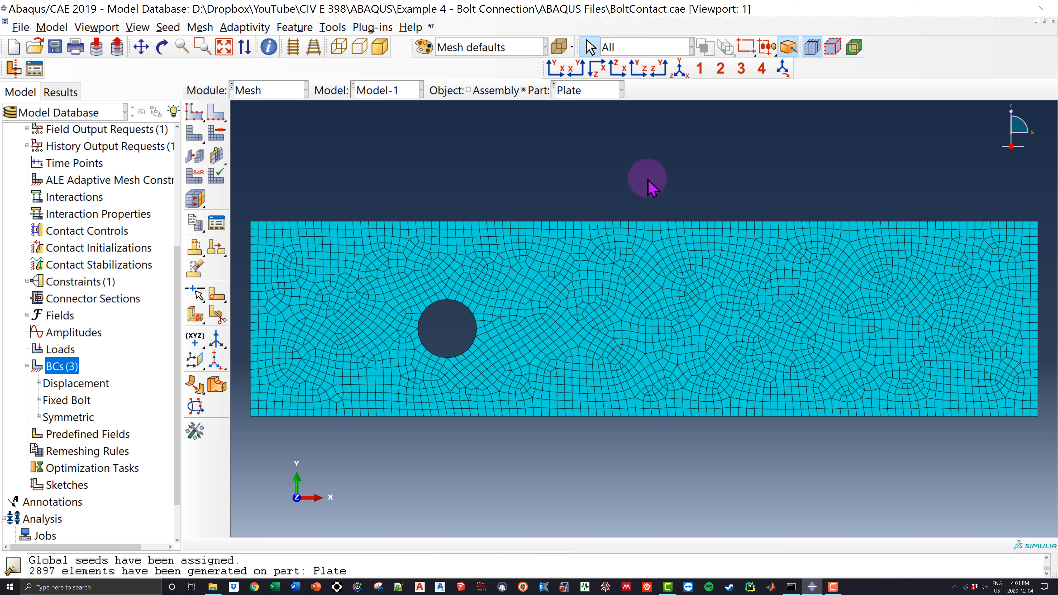
Seed the Bolts part with an approximate global size of 1 and generate its mesh
left_click(580, 96)
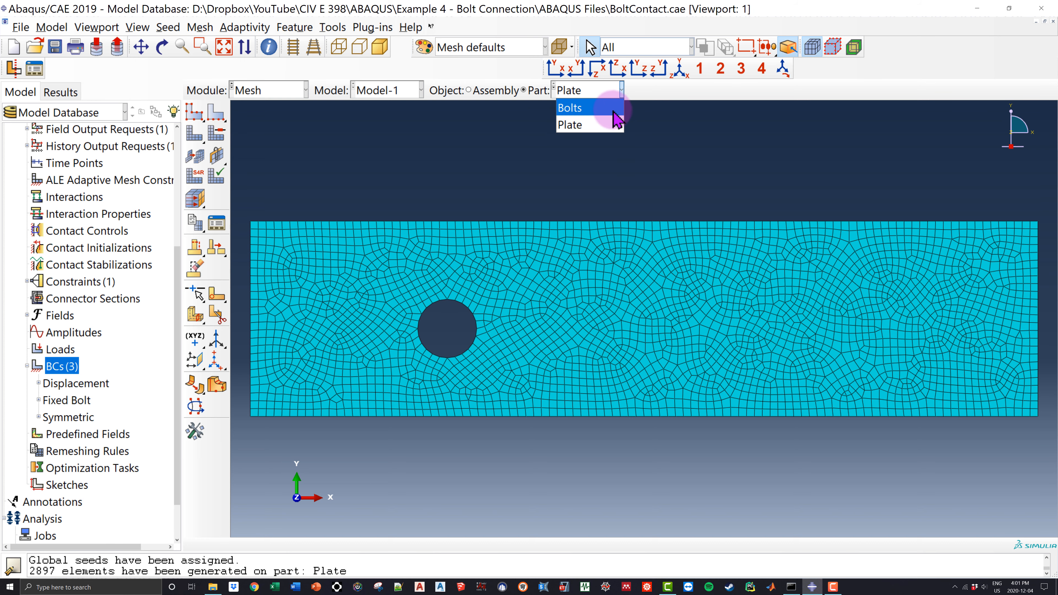
left_click(602, 108)
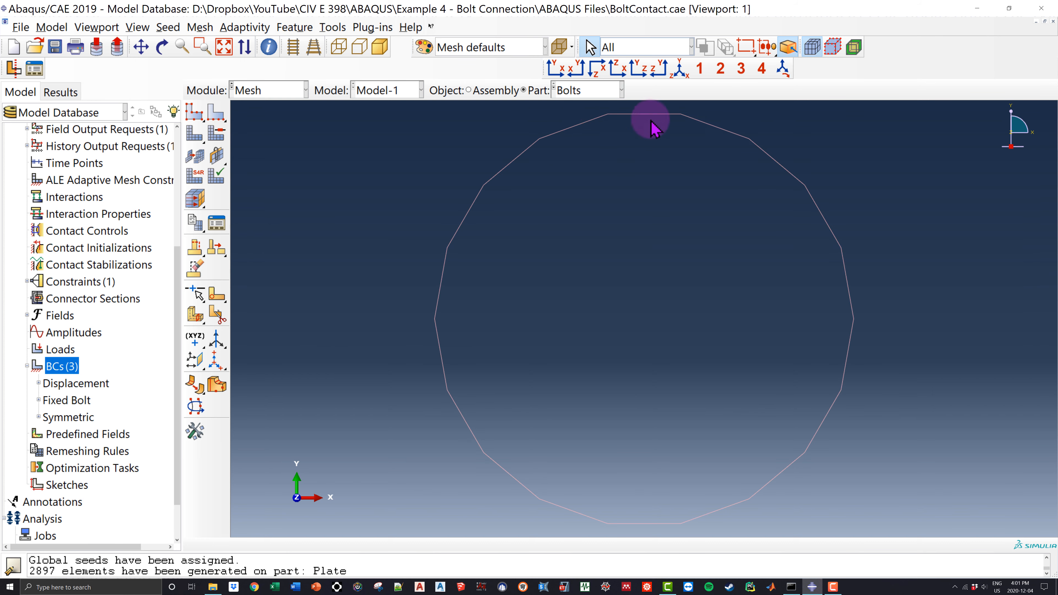
scroll(651, 332, "down", 1)
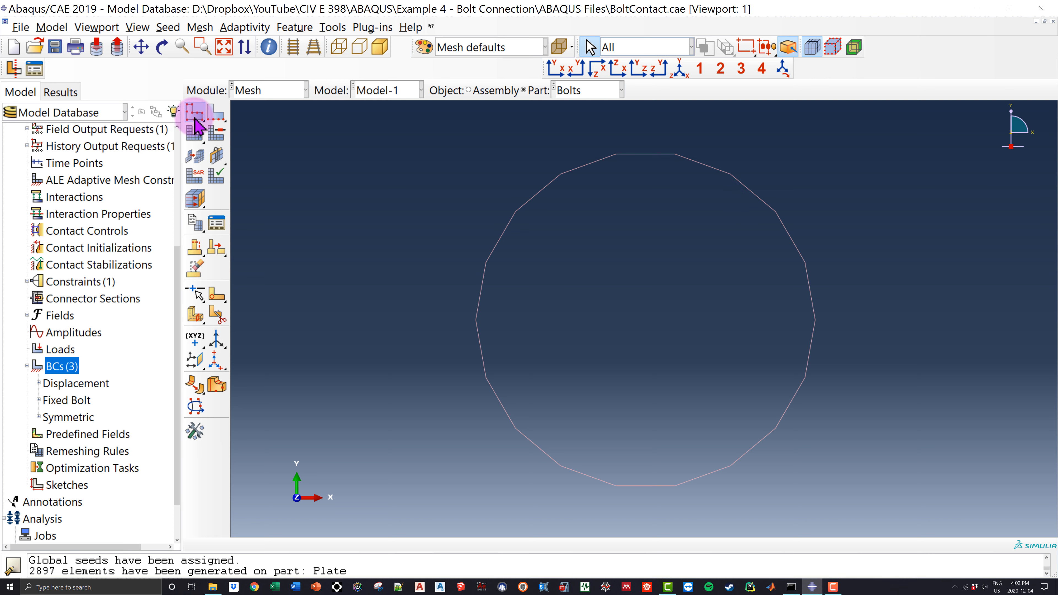
left_click(195, 119)
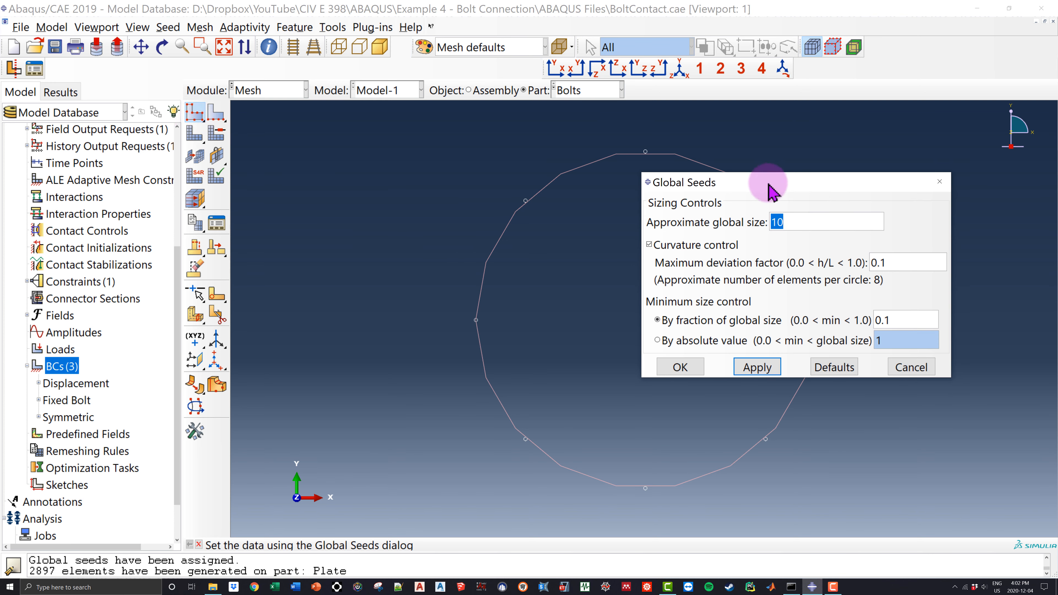
left_click_drag(770, 192, 844, 197)
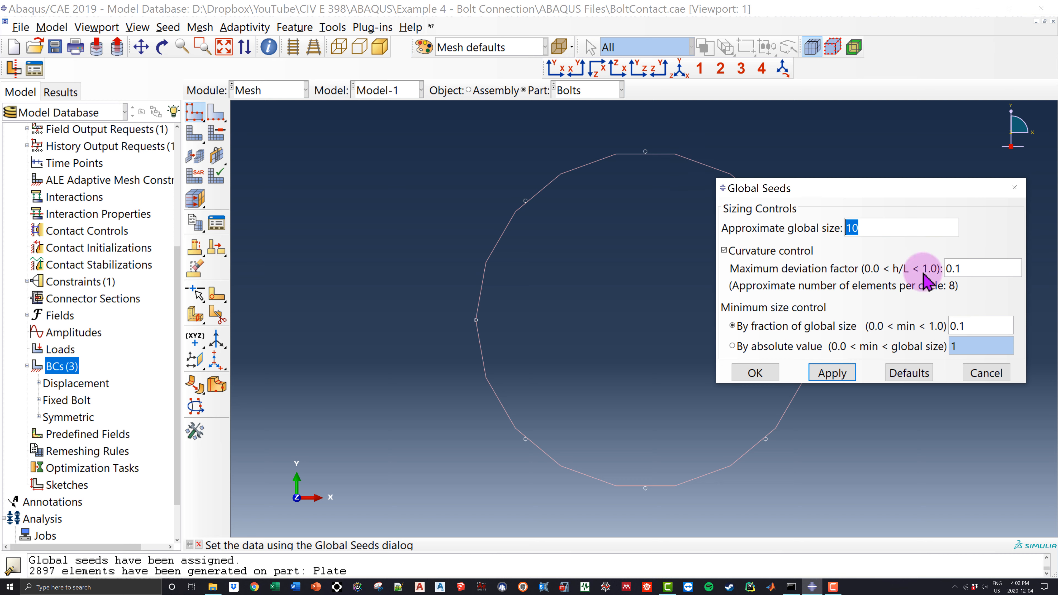
type("1")
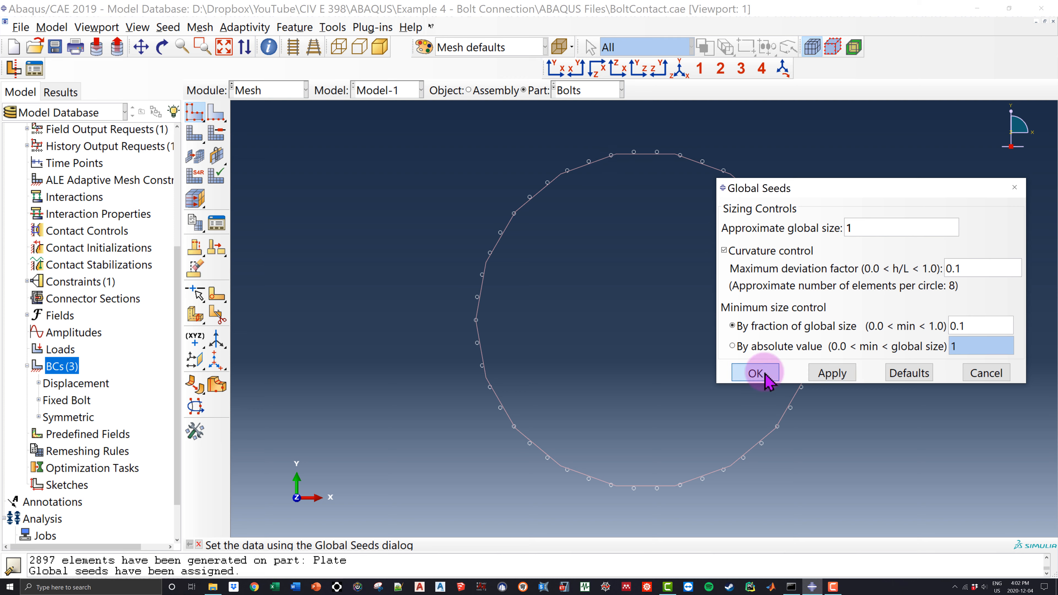
left_click(755, 372)
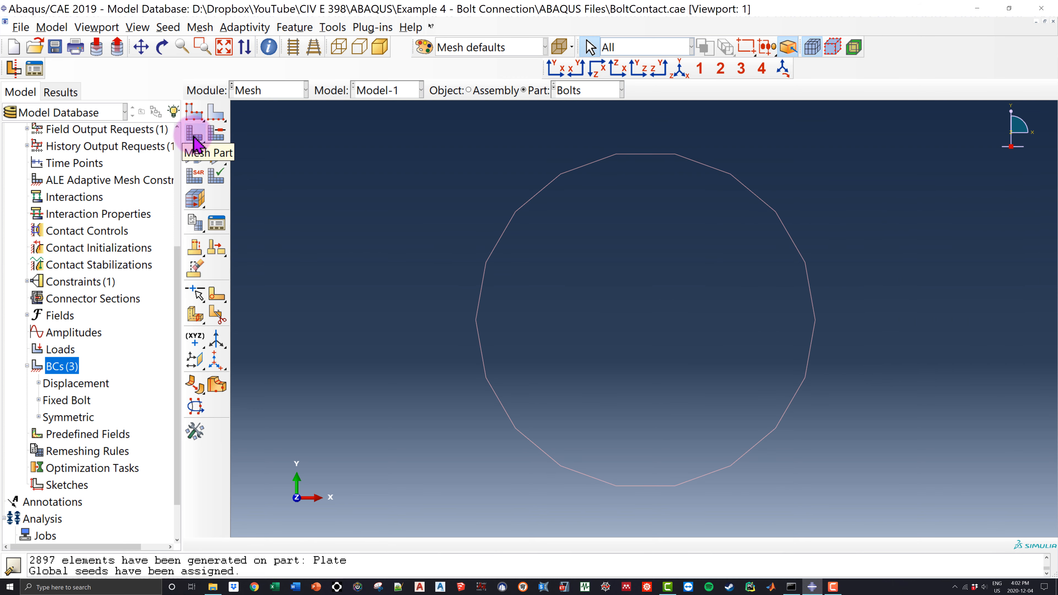
left_click(194, 136)
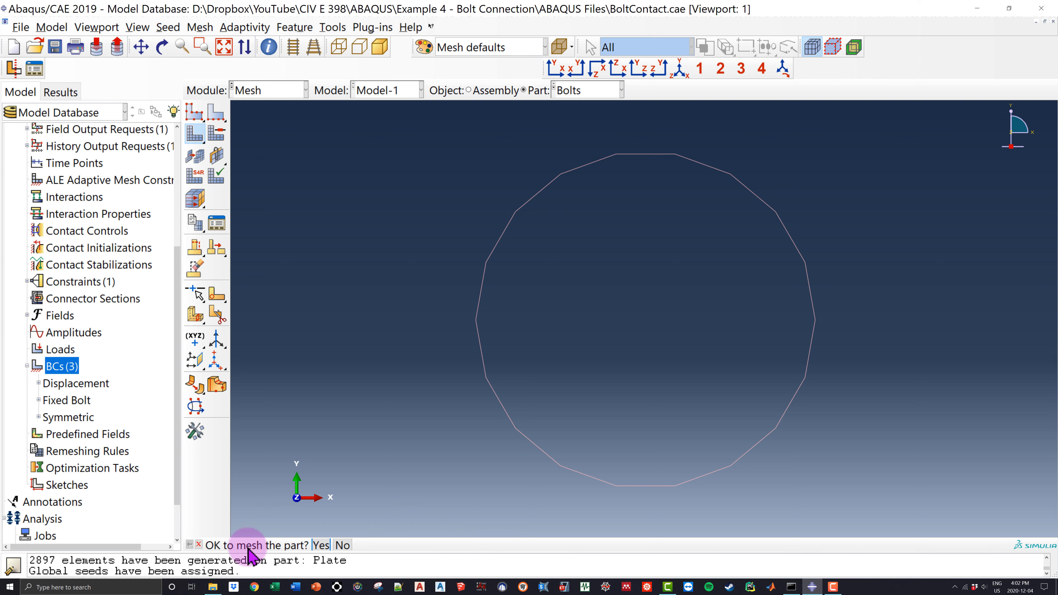
left_click(321, 545)
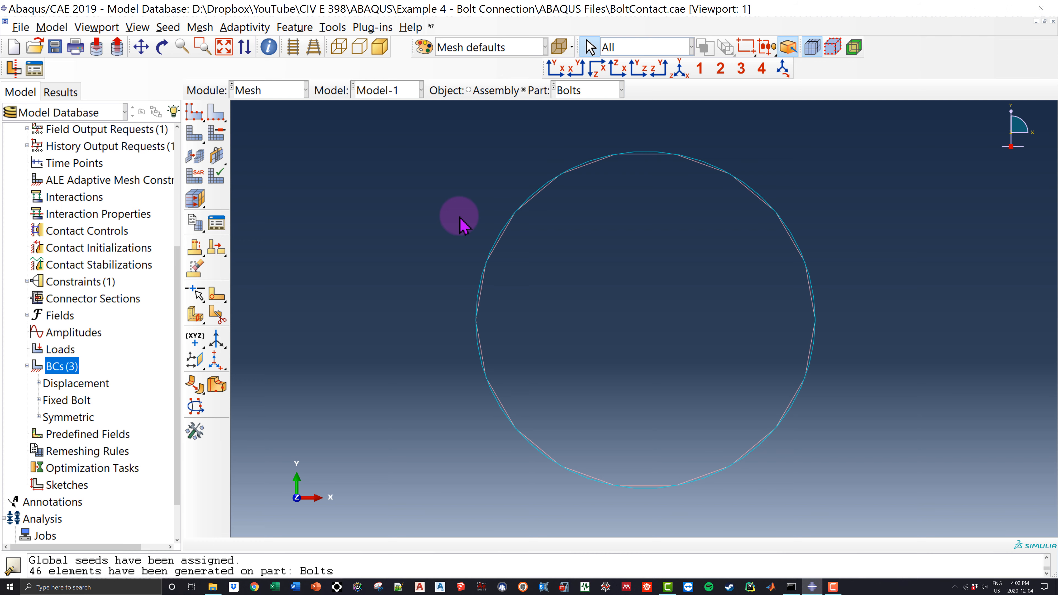
Switch to the Job module and create a full-analysis job named Analysis2 for Model-1
left_click(269, 93)
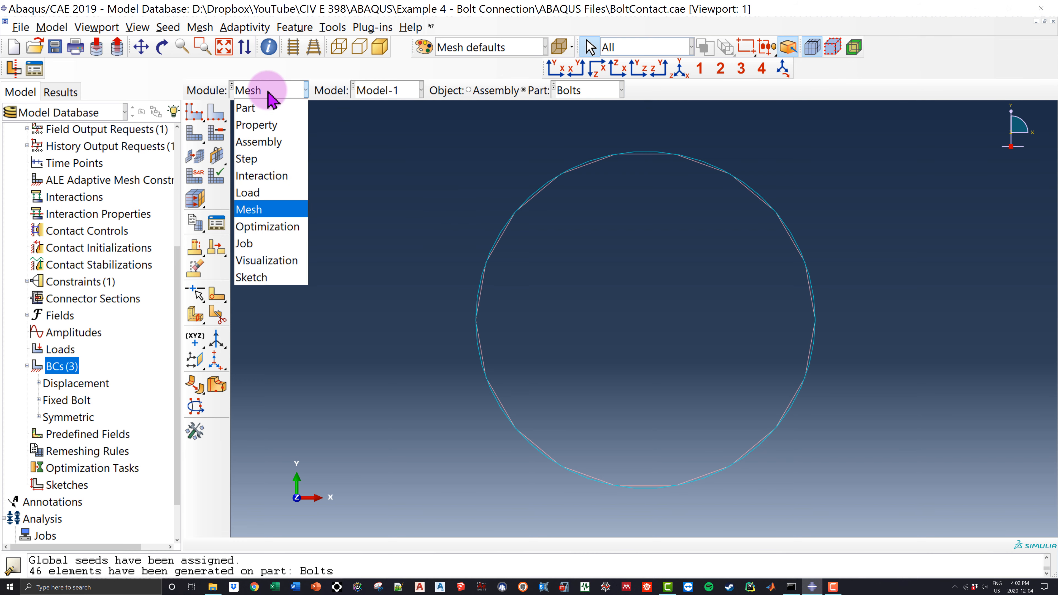
left_click(276, 244)
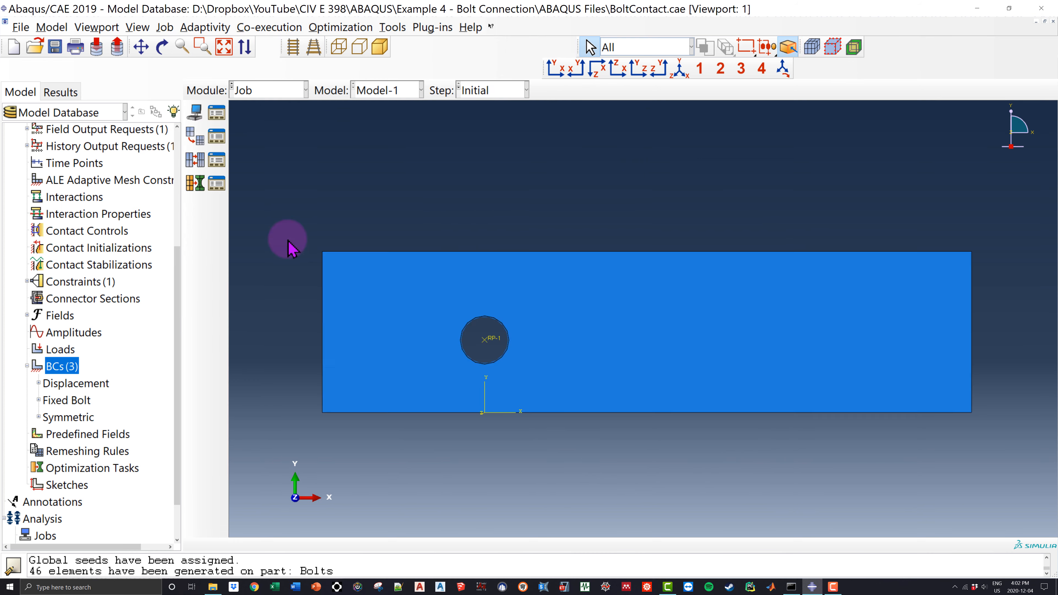
left_click(195, 113)
scroll(59, 455, "down", 2)
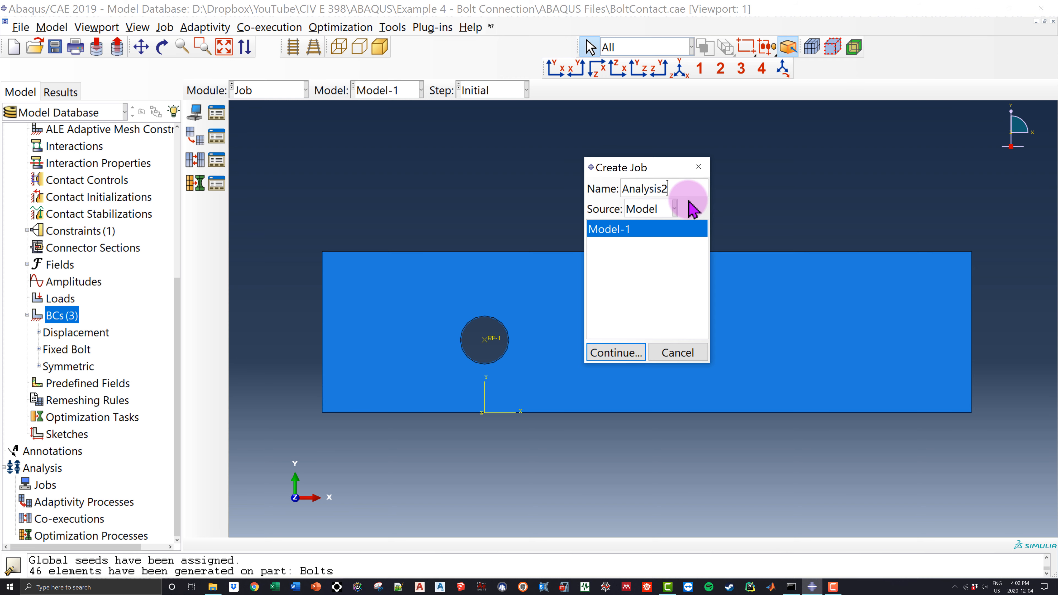
key("Return")
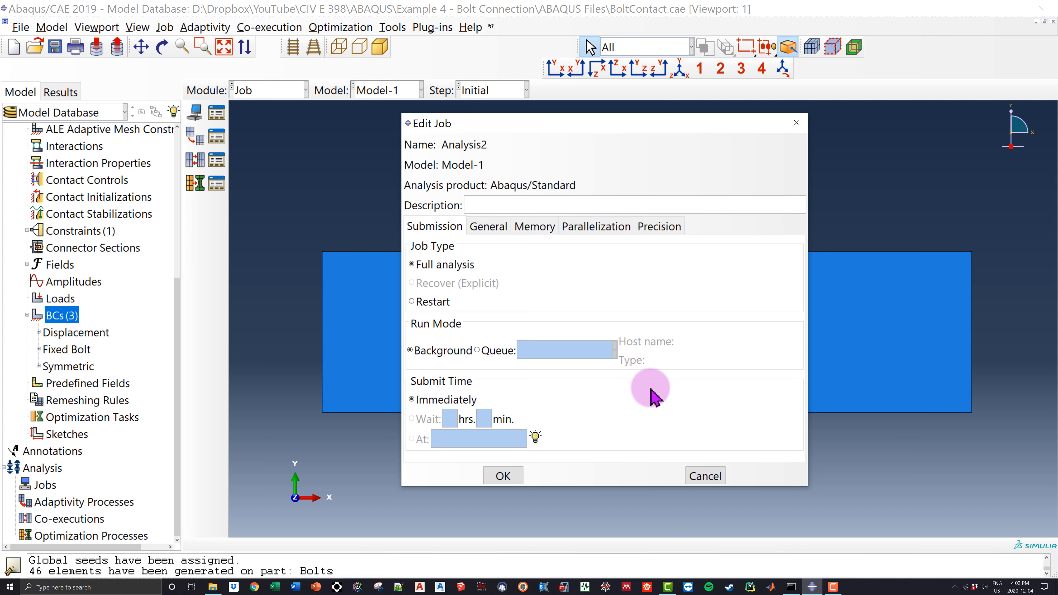
left_click(509, 479)
Submit the Analysis2 job for analysis
scroll(78, 406, "down", 1)
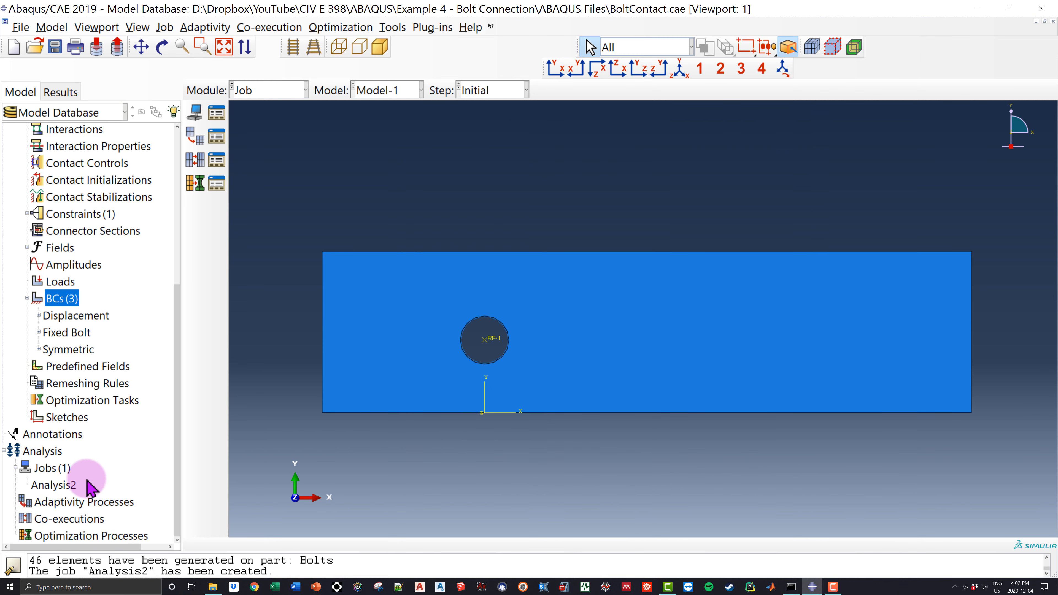
left_click(59, 484)
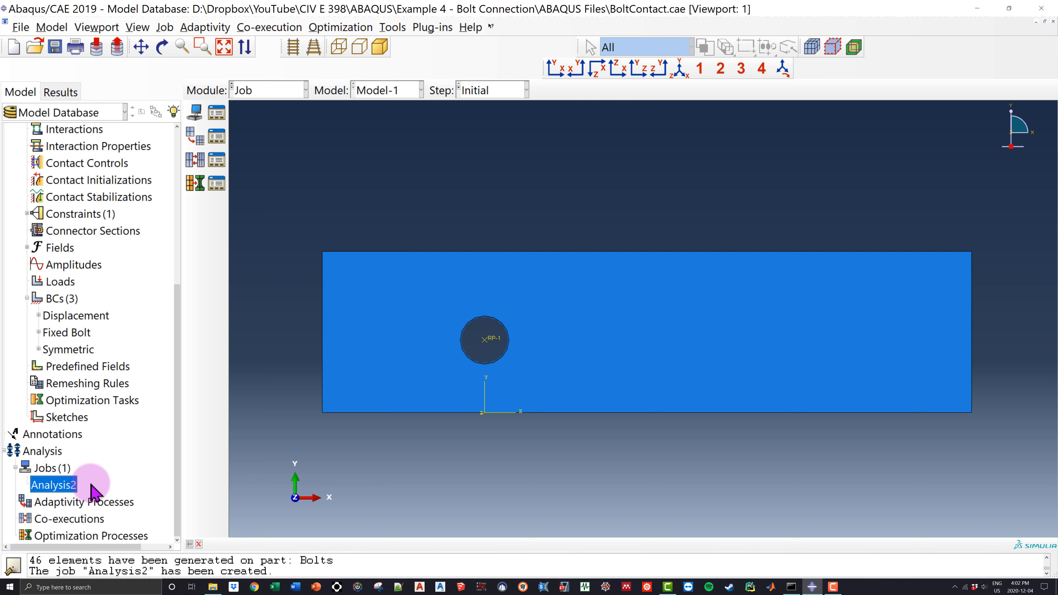
right_click(55, 486)
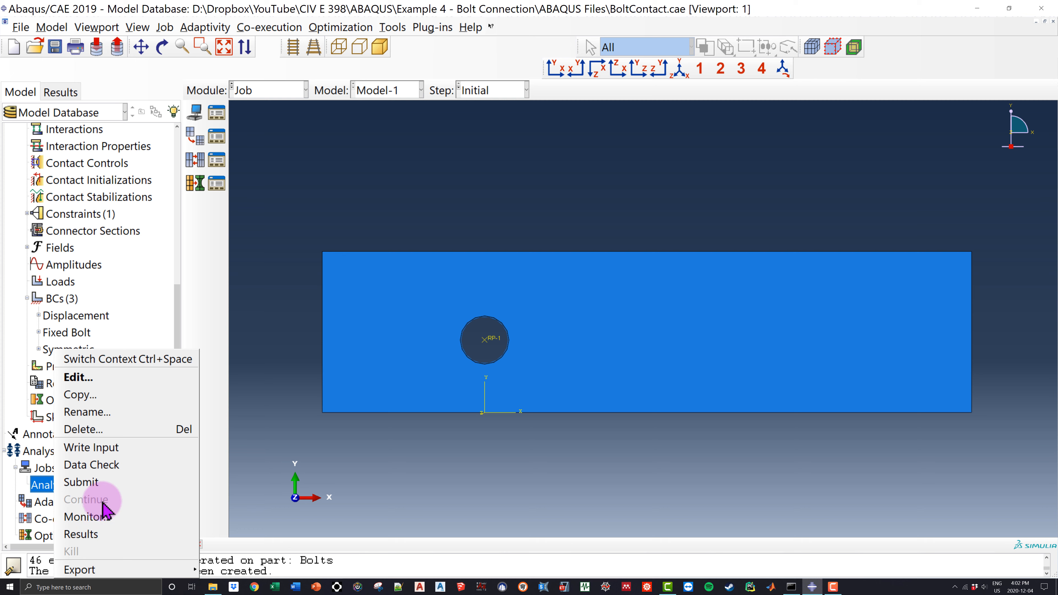
left_click(100, 484)
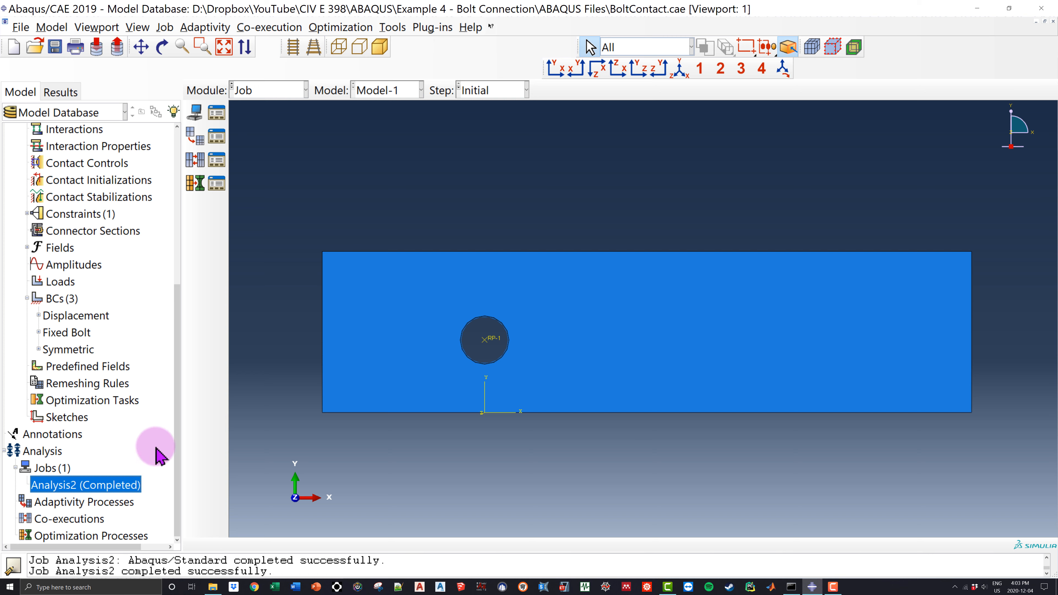
Open the Analysis2 results and plot the deformed shape around the upper bolt hole
right_click(120, 493)
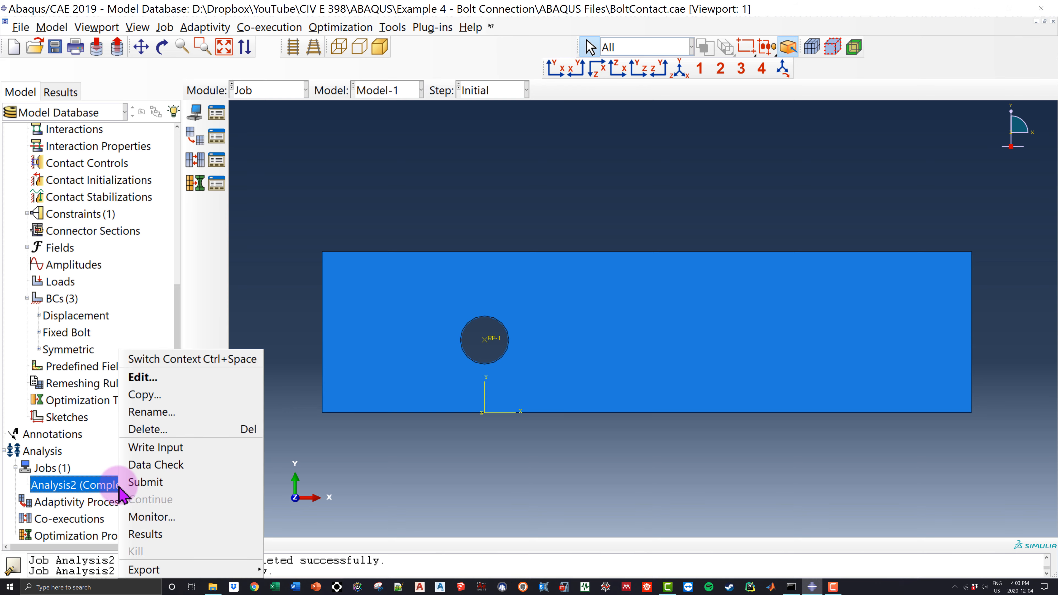
left_click(163, 536)
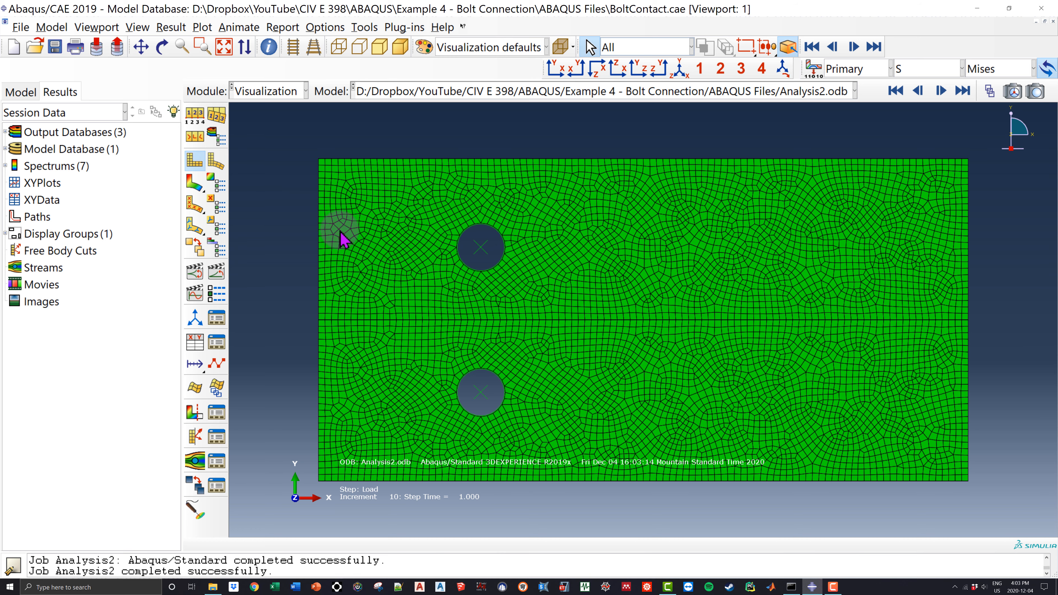
scroll(487, 229, "up", 5)
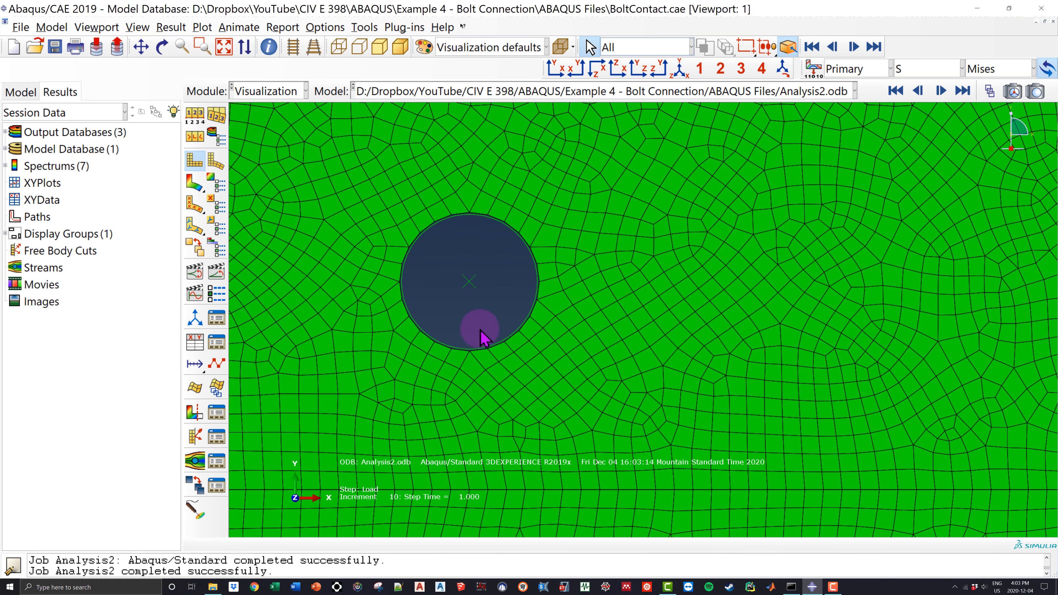
scroll(441, 231, "up", 1)
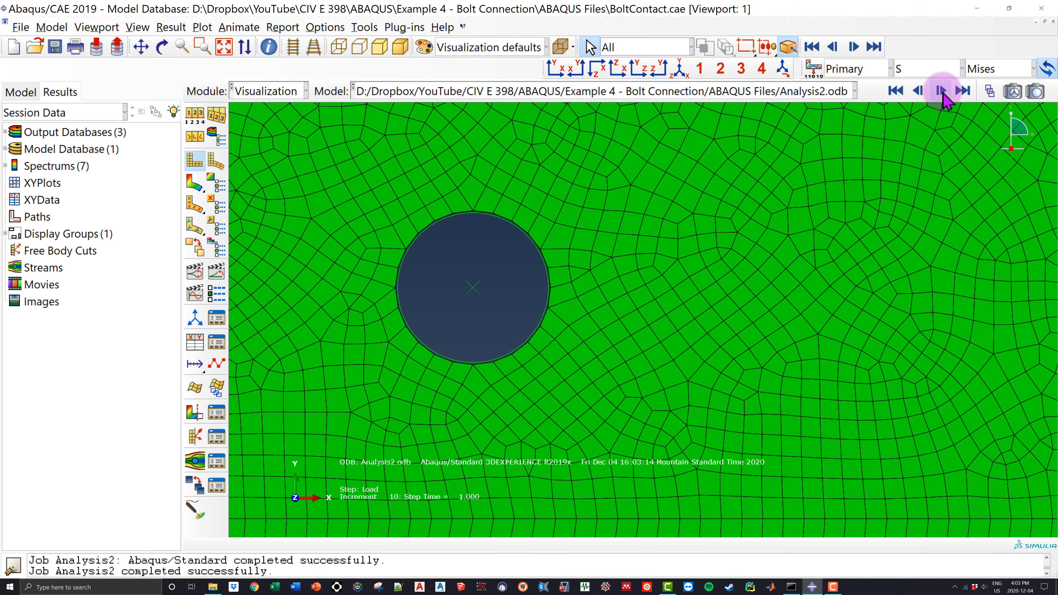
left_click(216, 161)
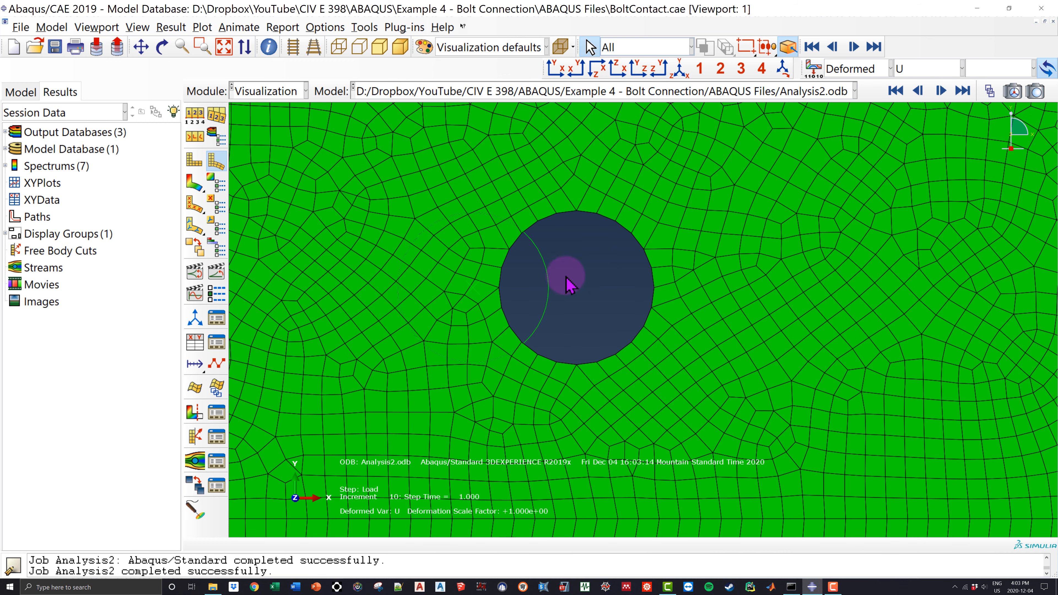
Step through the deformed results from the initial frame to increment 6, examining how the bolt and hole edge interact
left_click(896, 91)
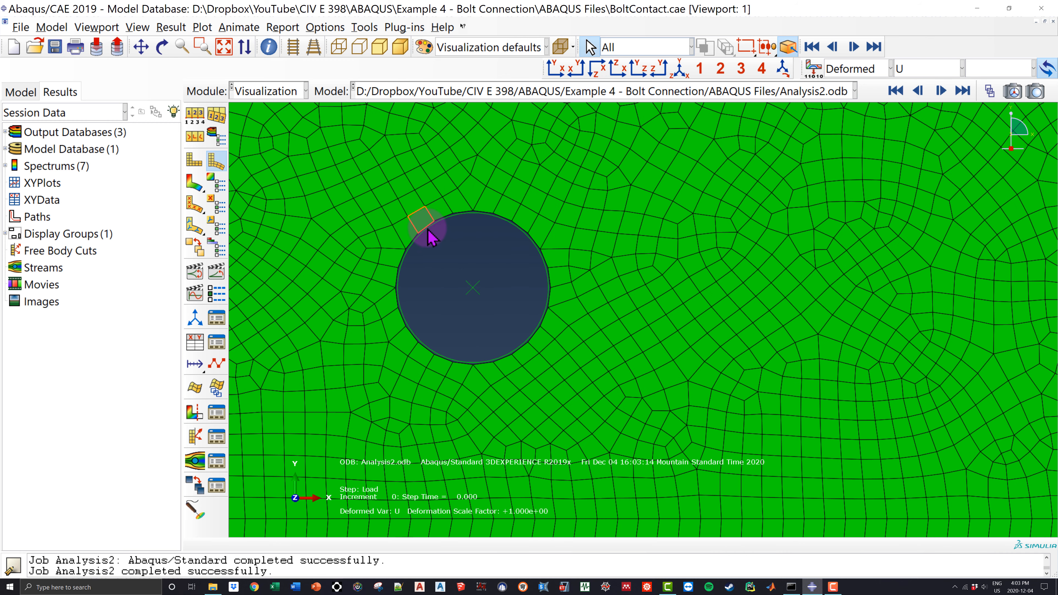
scroll(419, 250, "down", 3)
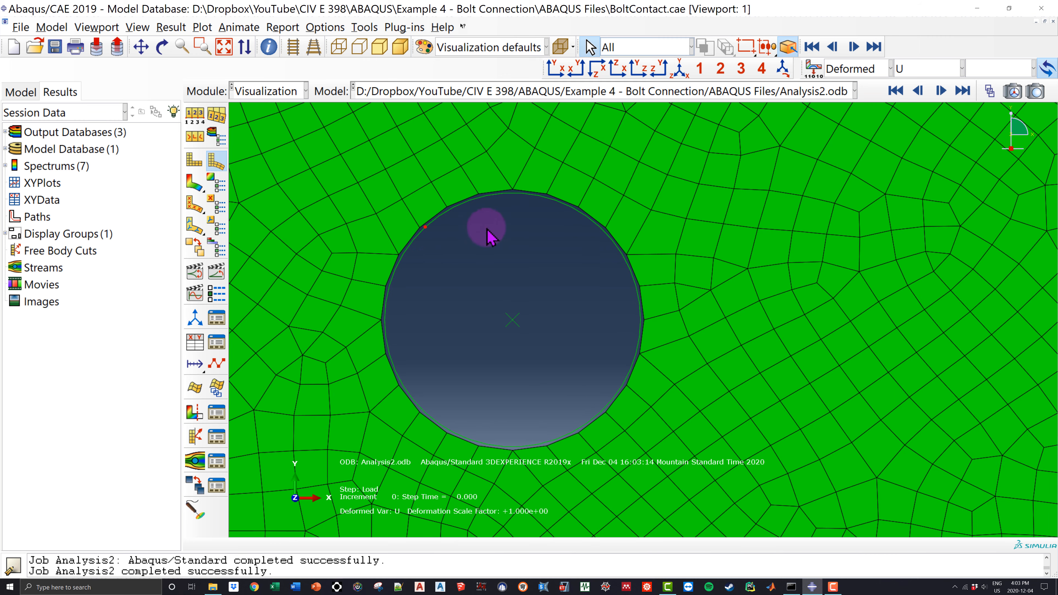
scroll(610, 248, "up", 1)
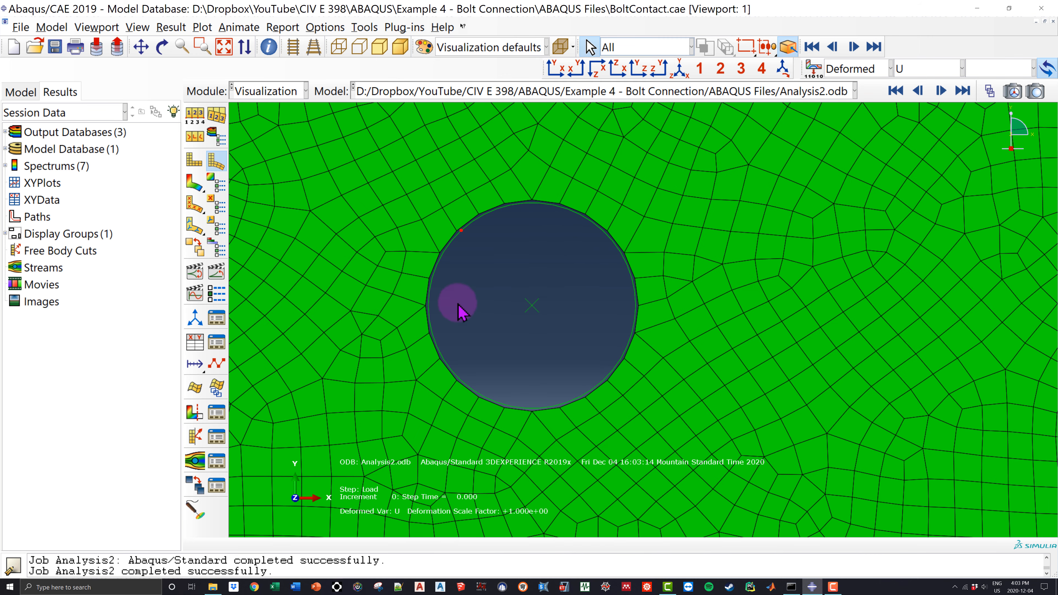
left_click(941, 91)
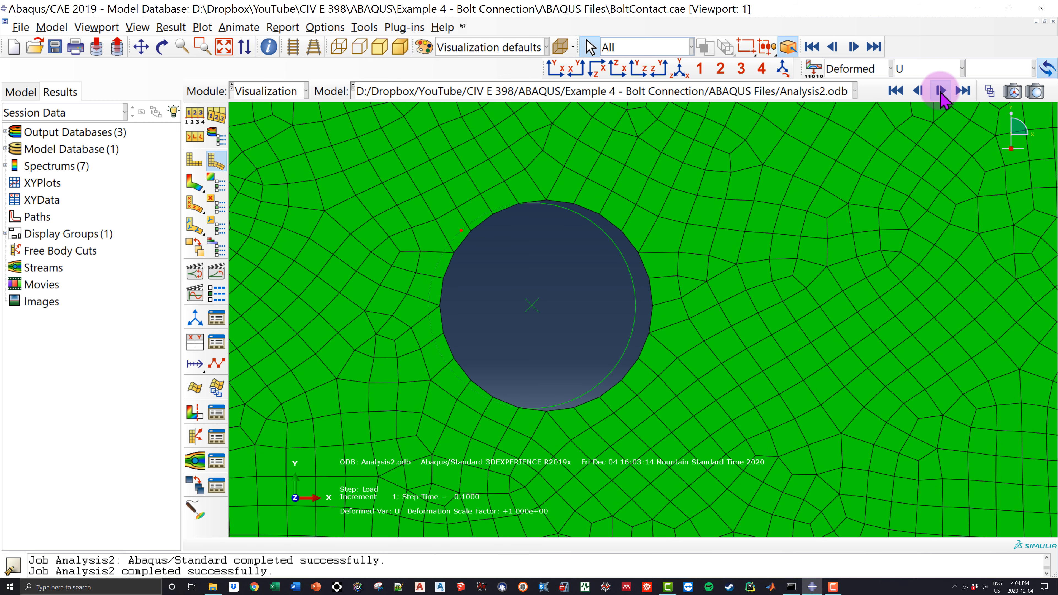
left_click(941, 92)
left_click(941, 92)
left_click(941, 92)
left_click(940, 93)
left_click(941, 91)
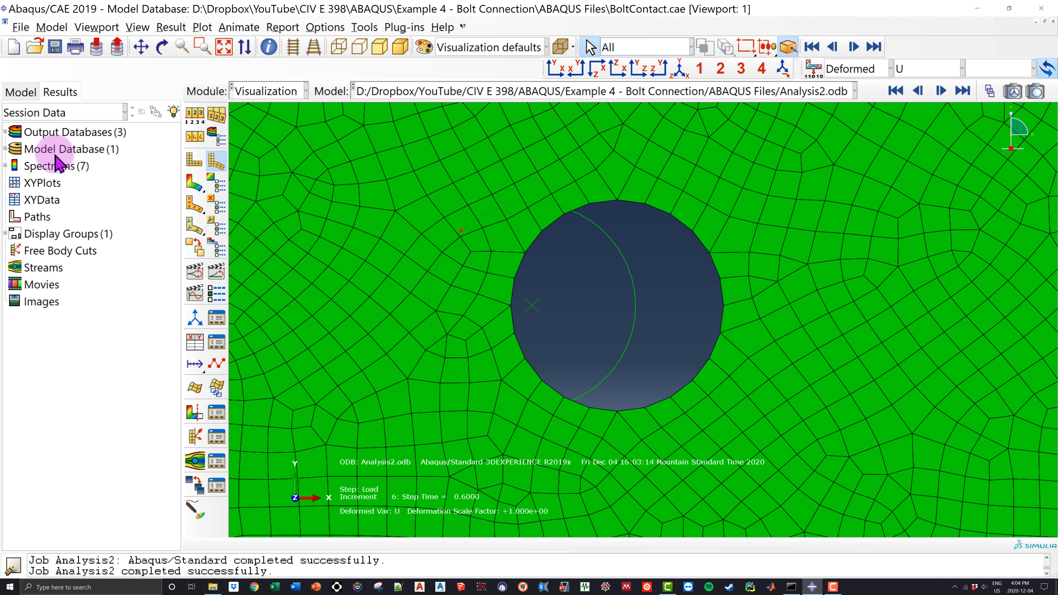
Return to the model database and switch to the Interaction module with the upper bolt and its hole in close view
left_click(18, 94)
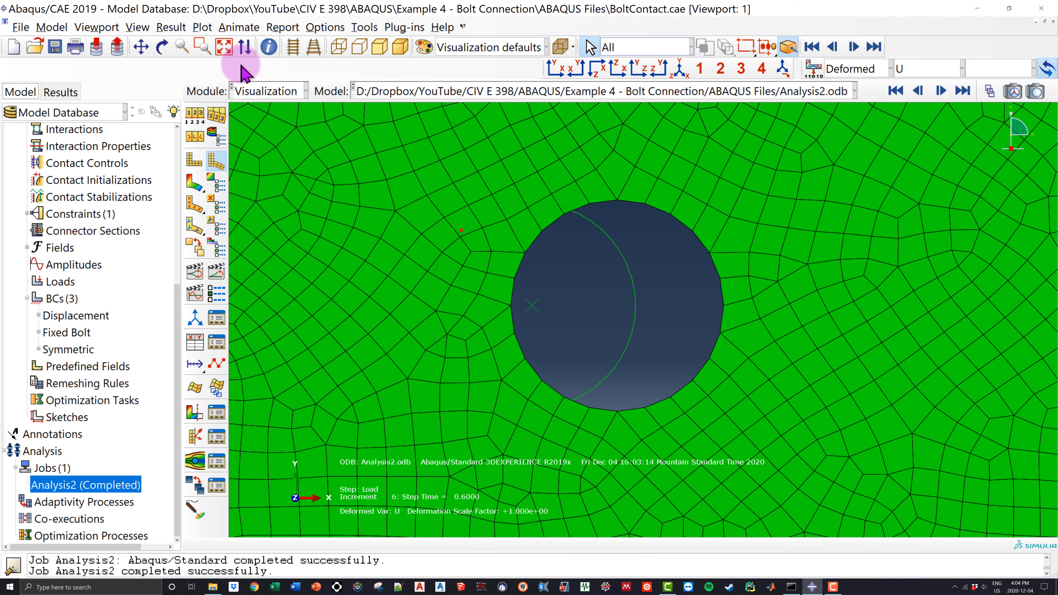
left_click(269, 91)
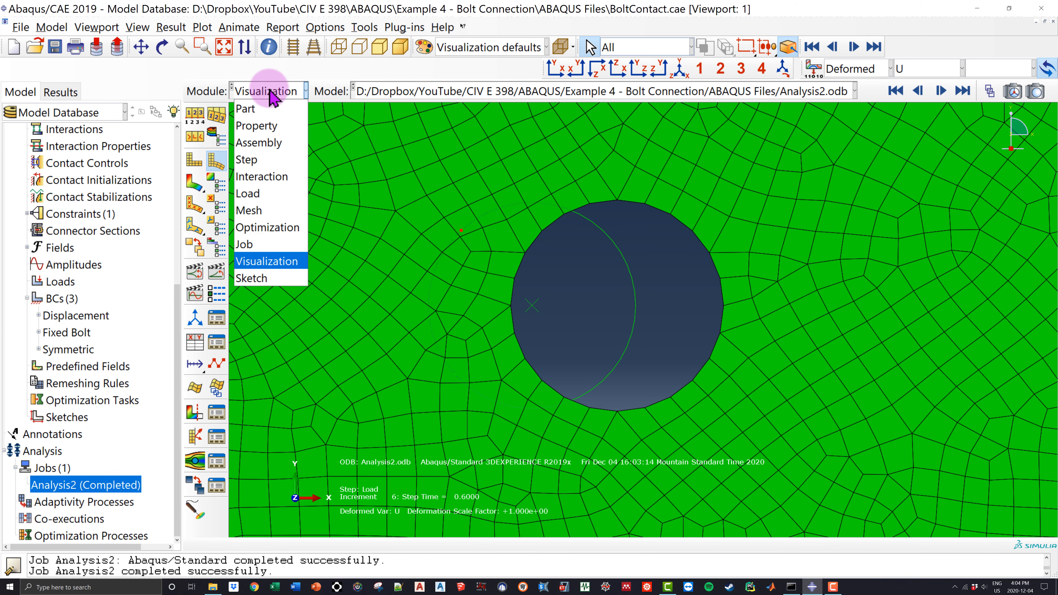
left_click(278, 178)
scroll(473, 367, "up", 5)
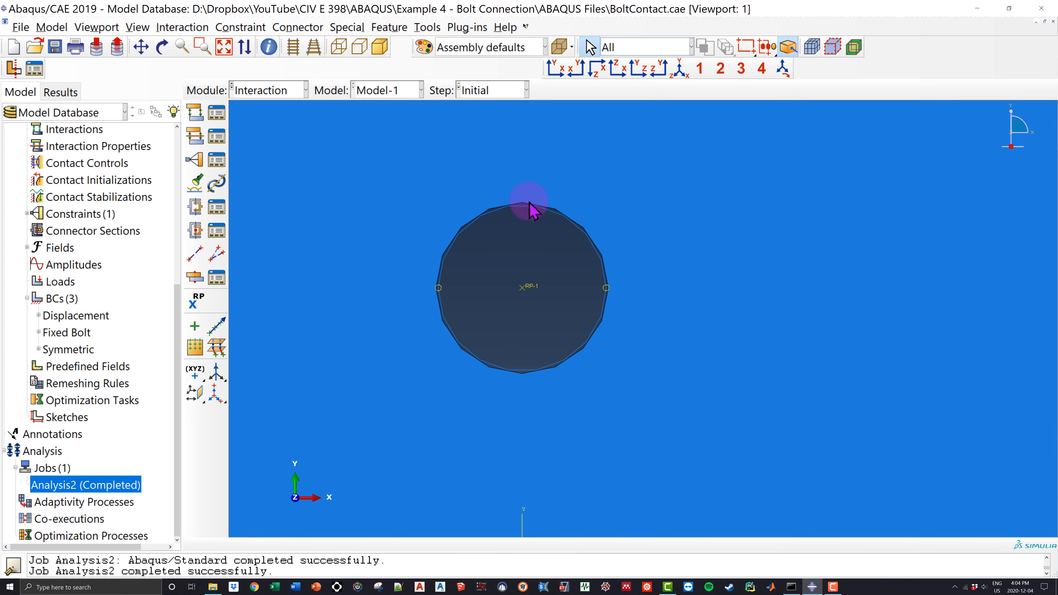
scroll(433, 246, "up", 3)
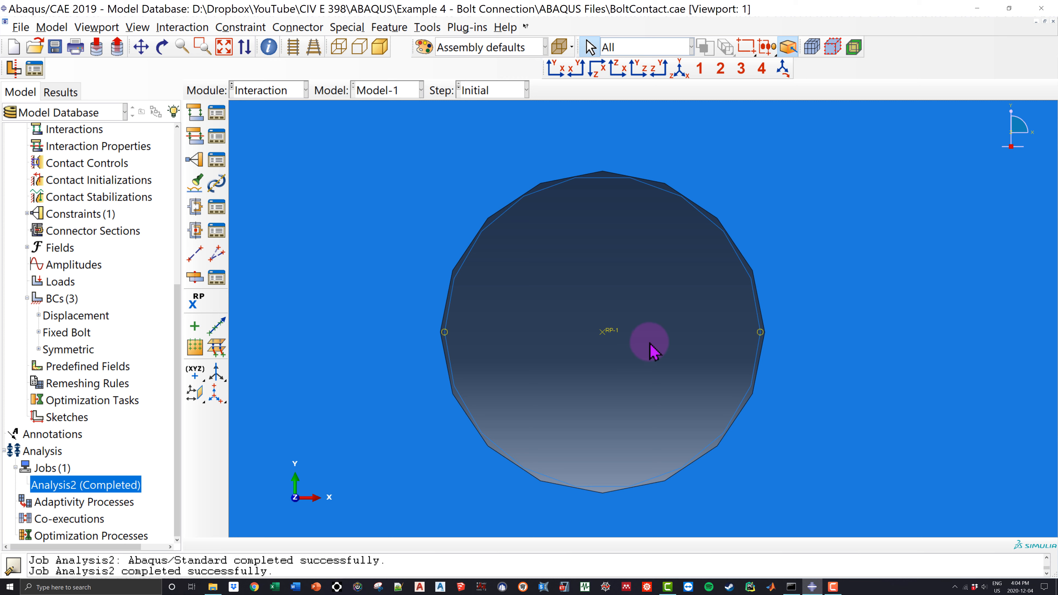
Create a Contact interaction property named BoltContact
scroll(102, 278, "up", 4)
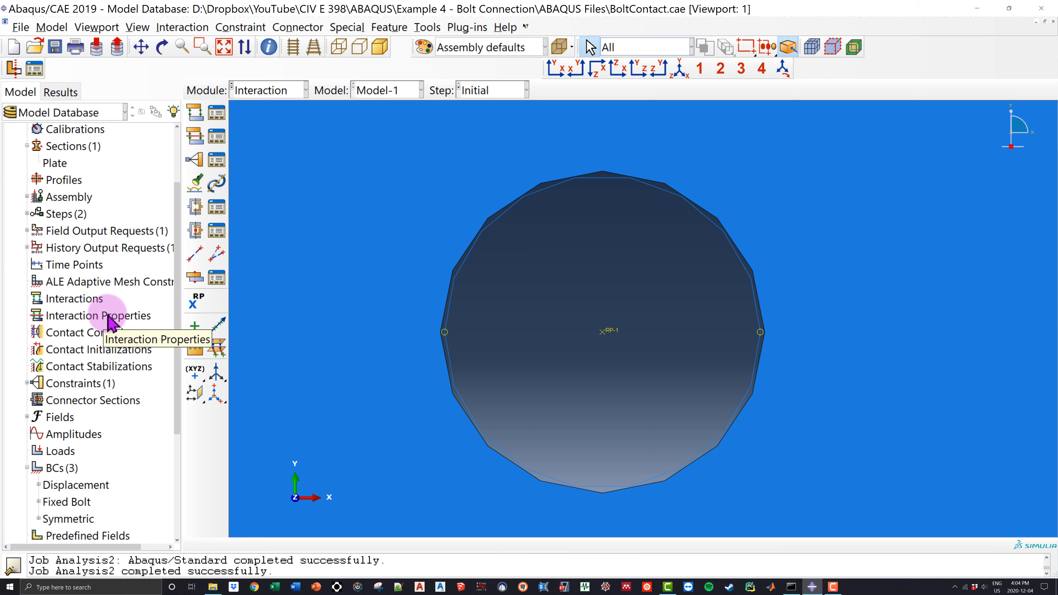
double_click(100, 318)
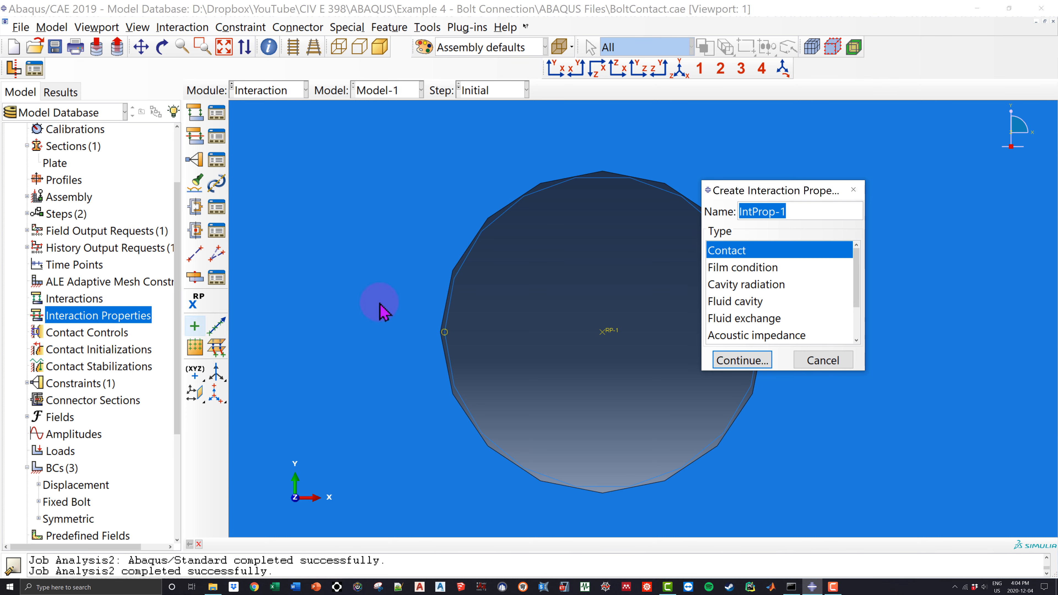
left_click_drag(743, 193, 758, 159)
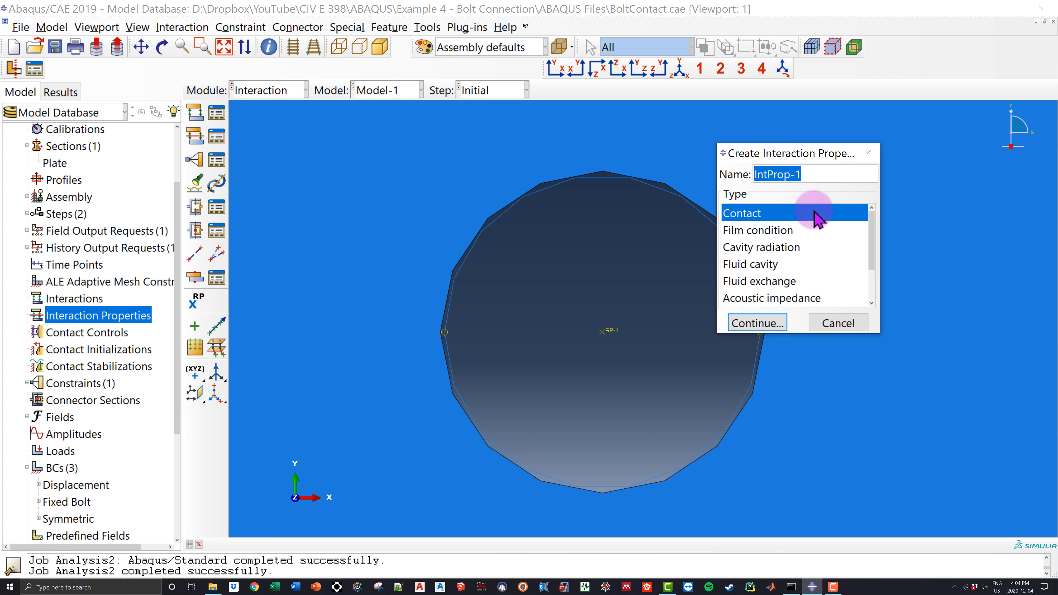
type("BoltContact")
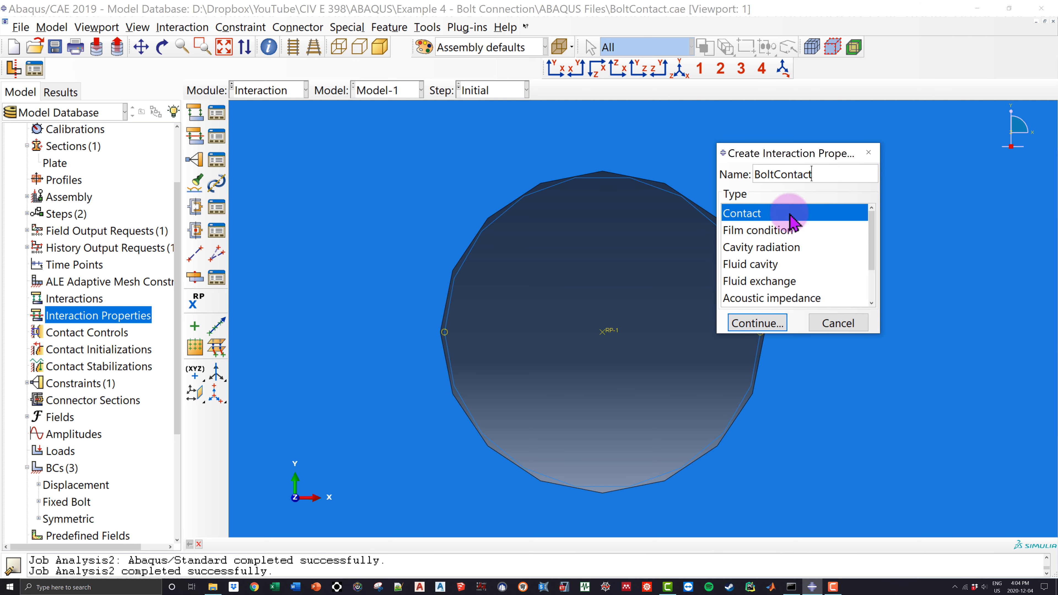
left_click(767, 326)
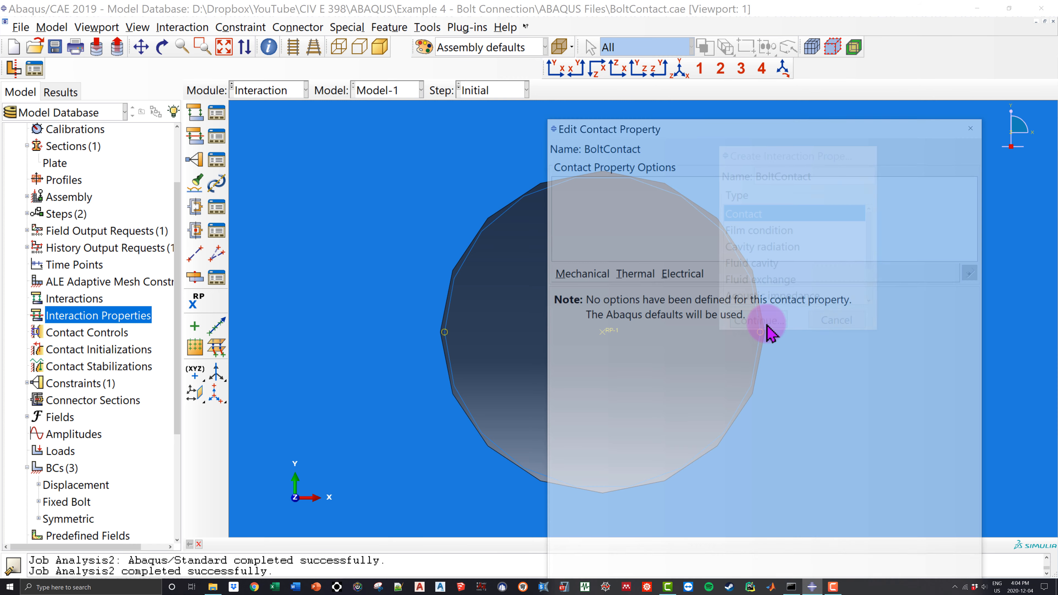
Add mechanical Normal Behavior to the BoltContact property, keeping "Hard" Contact, default constraint enforcement and separation after contact
left_click_drag(760, 122, 631, 53)
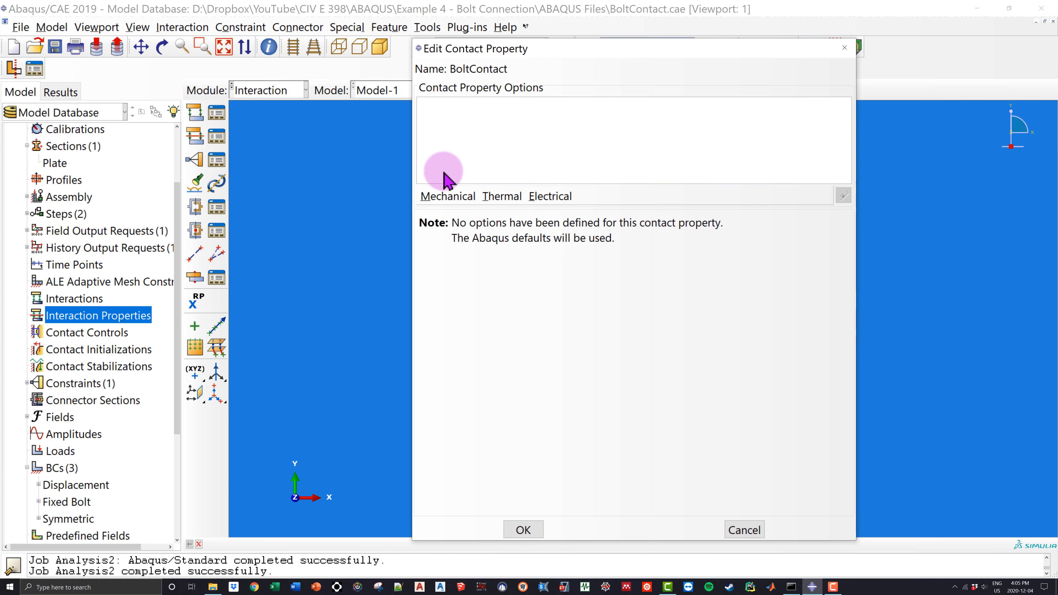
left_click(434, 197)
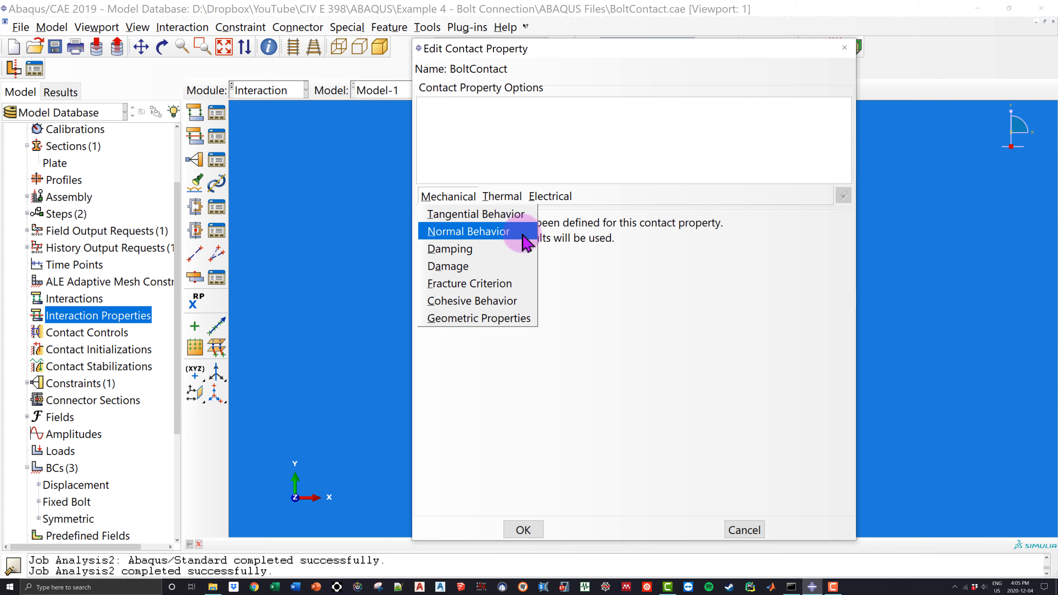
left_click(474, 231)
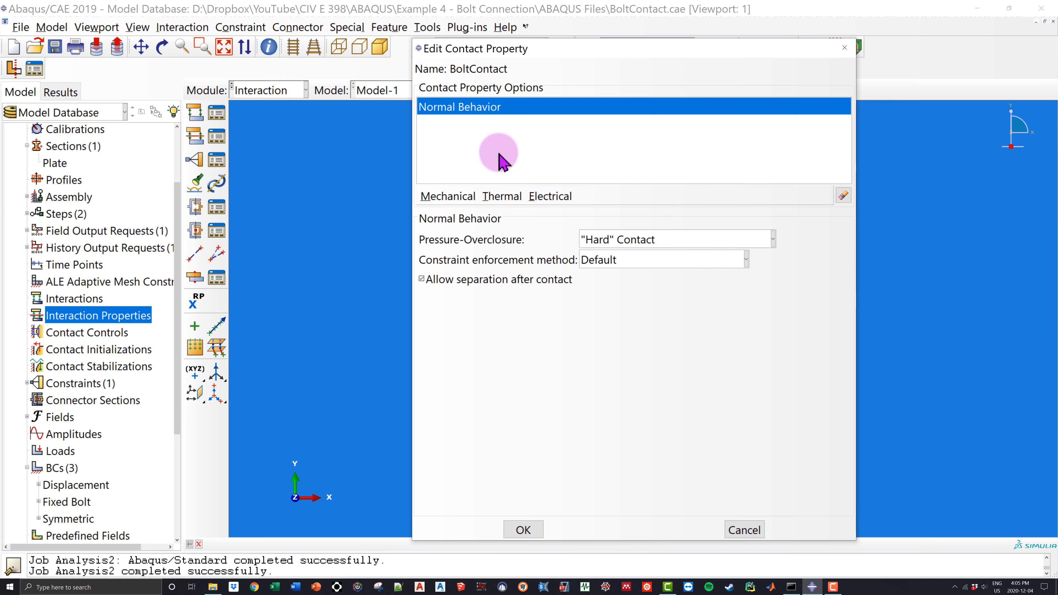
Try Tangential Behavior with the Penalty friction formulation in the contact property, and remove that behavior again
left_click(458, 198)
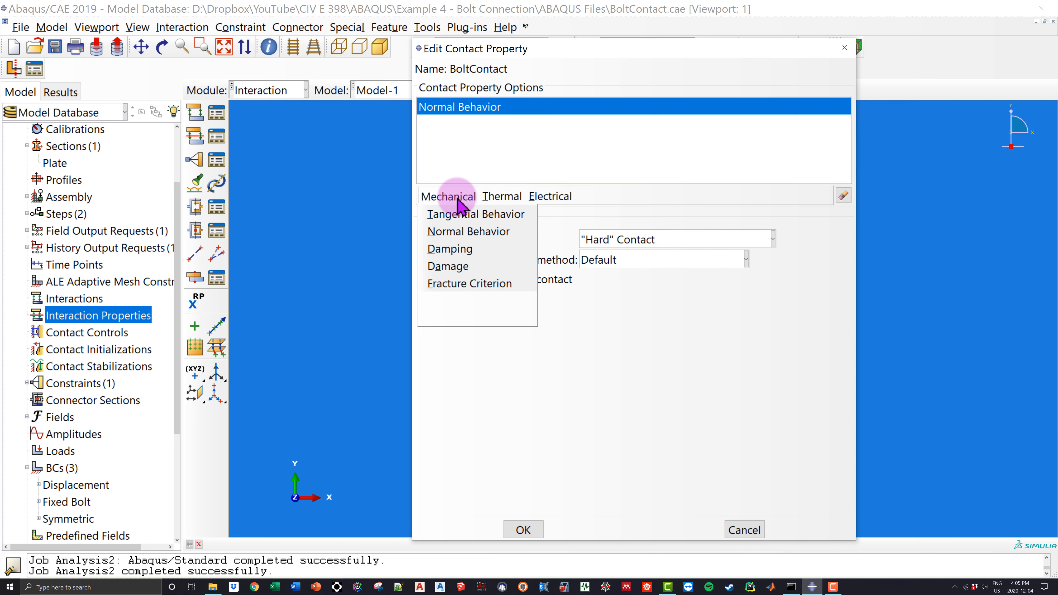
left_click(505, 215)
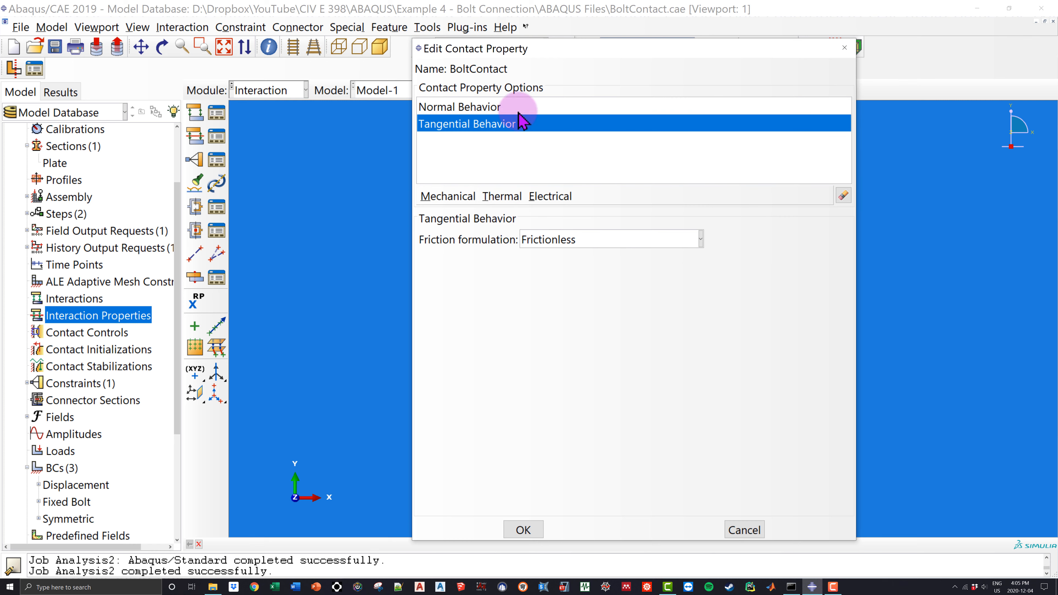
left_click(602, 239)
left_click(586, 276)
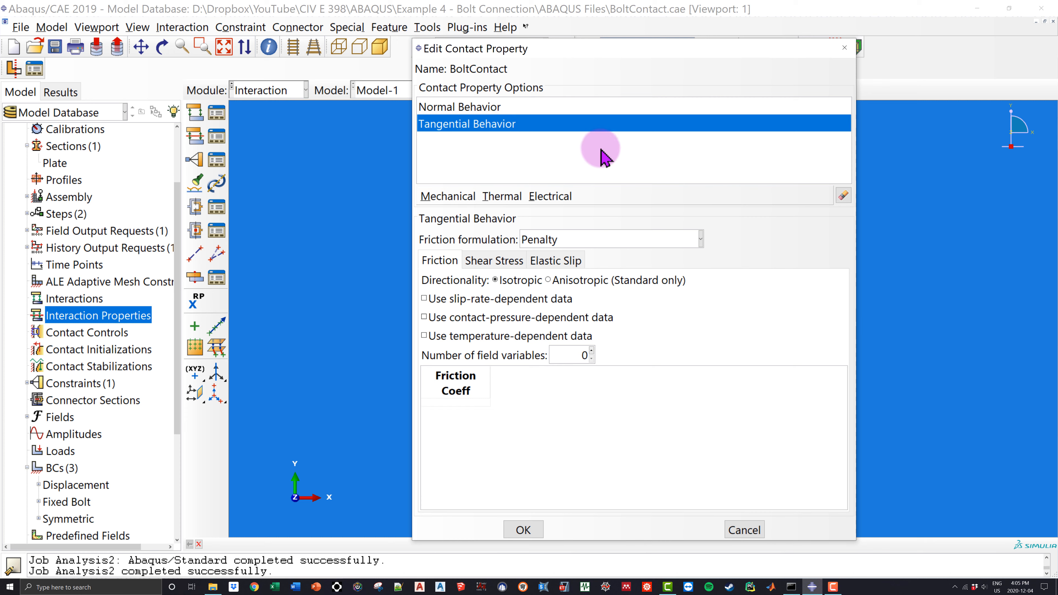
left_click(843, 196)
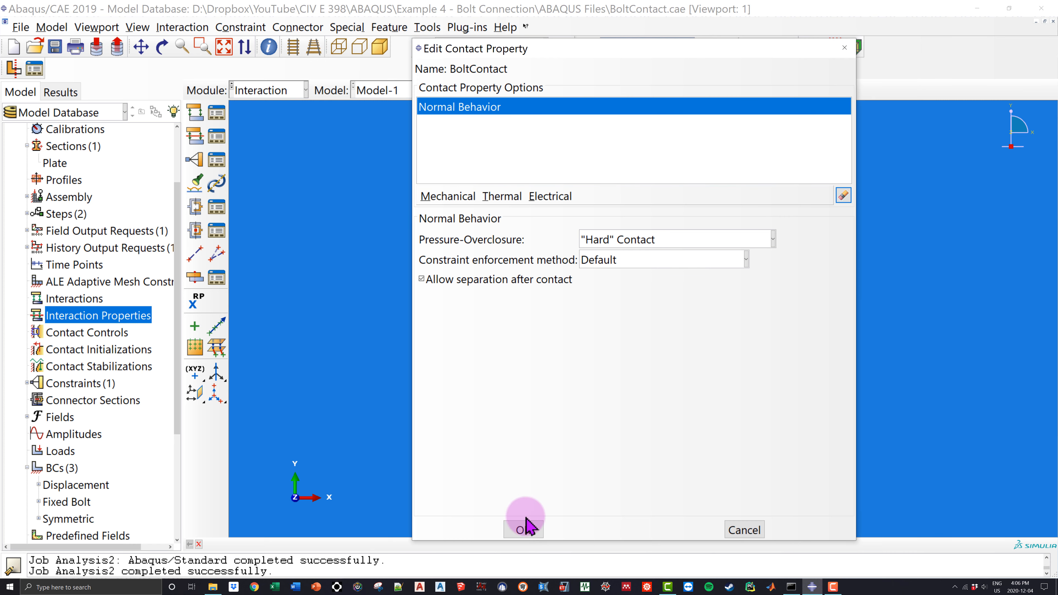
Save the BoltContact property with only Normal Behavior and expand the Interaction Properties entry of the model
left_click(524, 528)
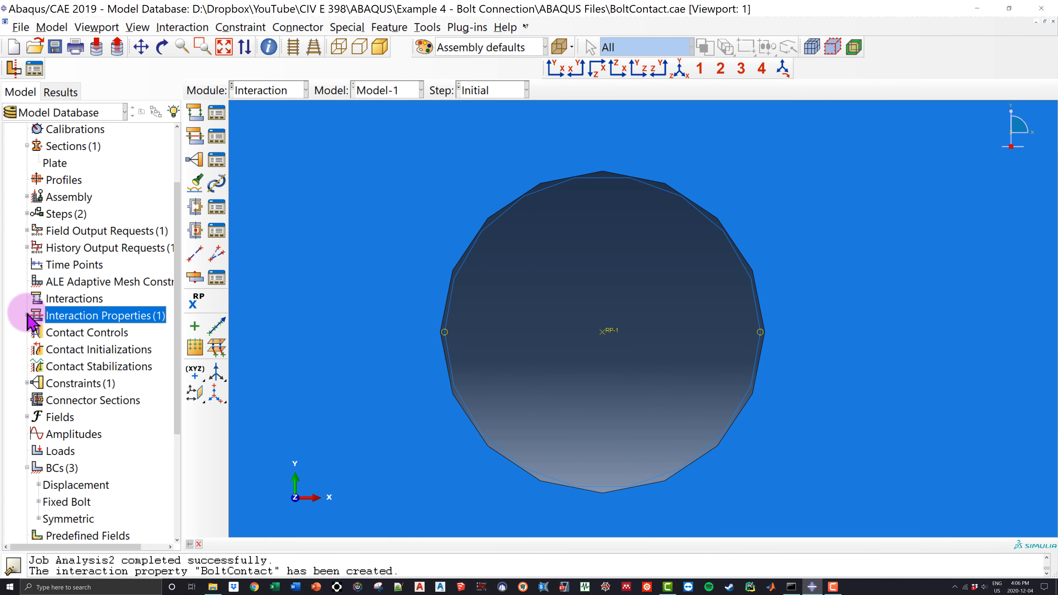
left_click(27, 315)
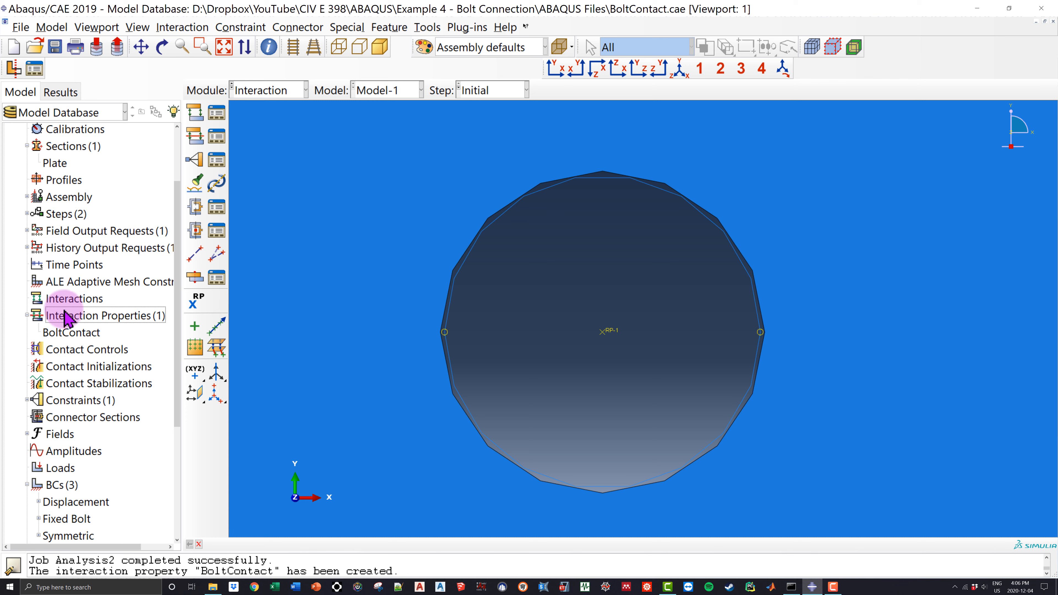
Start a Surface-to-surface contact (Standard) interaction named Bolt-Plate in the Initial step
left_click(81, 298)
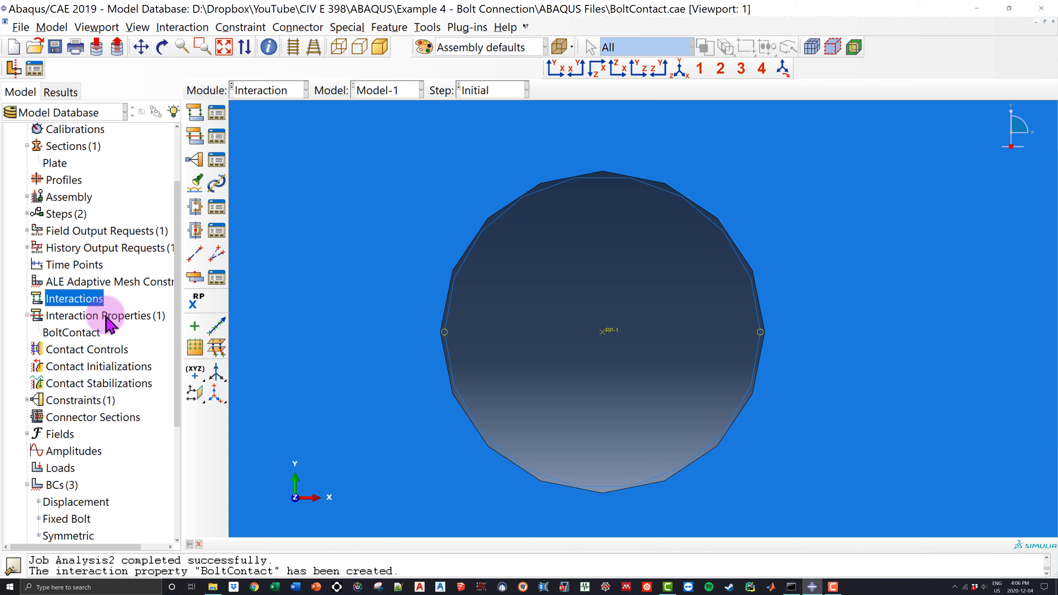
double_click(81, 299)
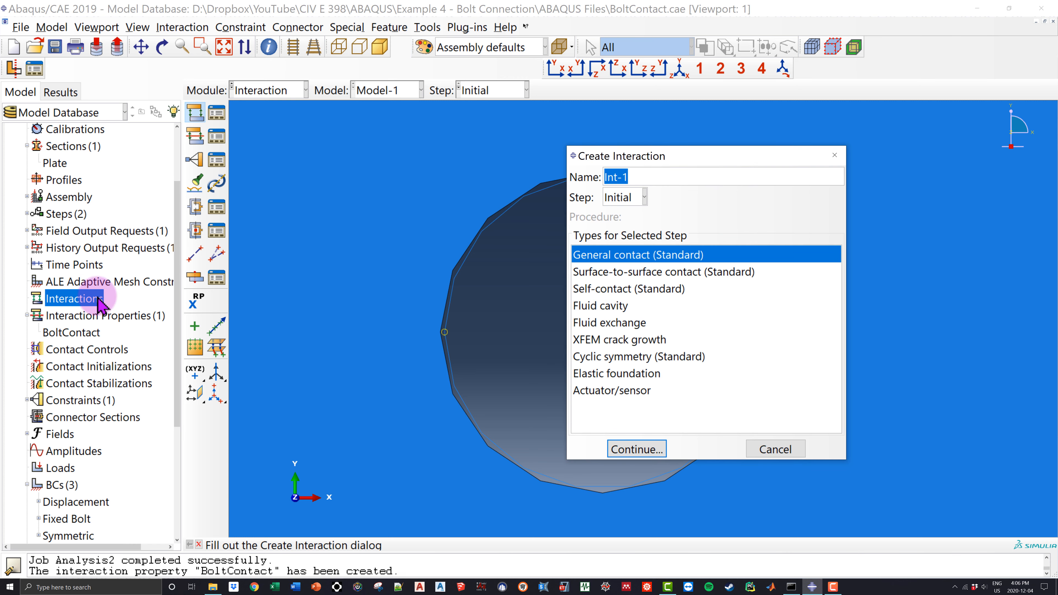
left_click_drag(648, 167, 733, 161)
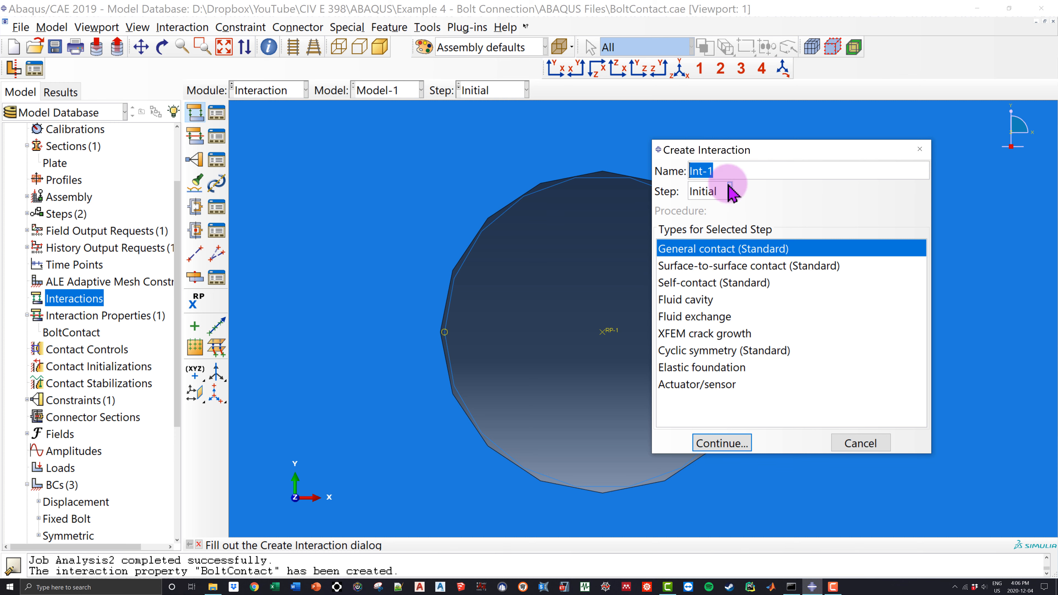
type("Bolt-Plate")
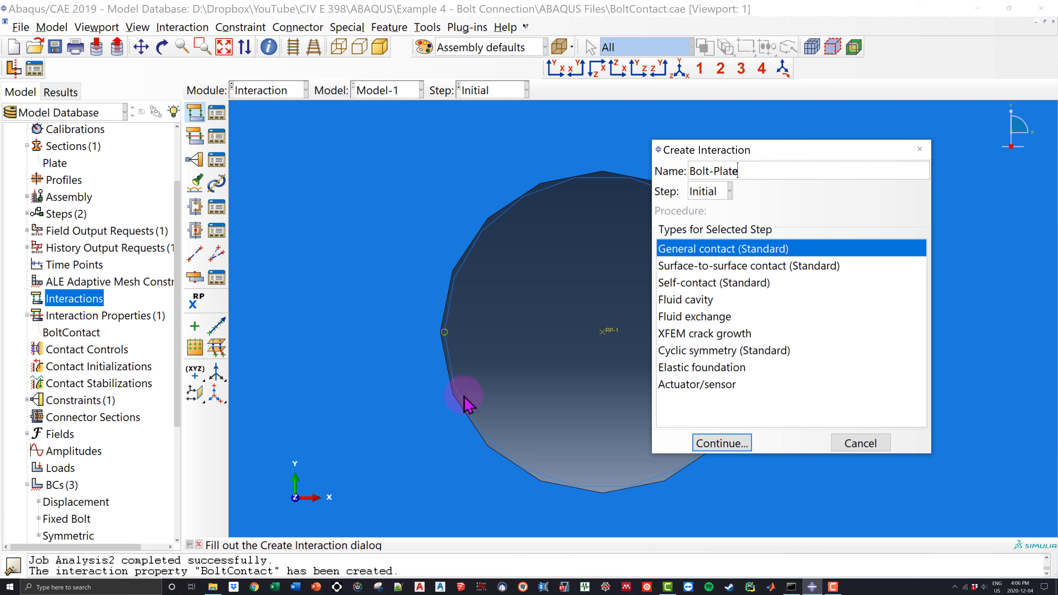
left_click(729, 266)
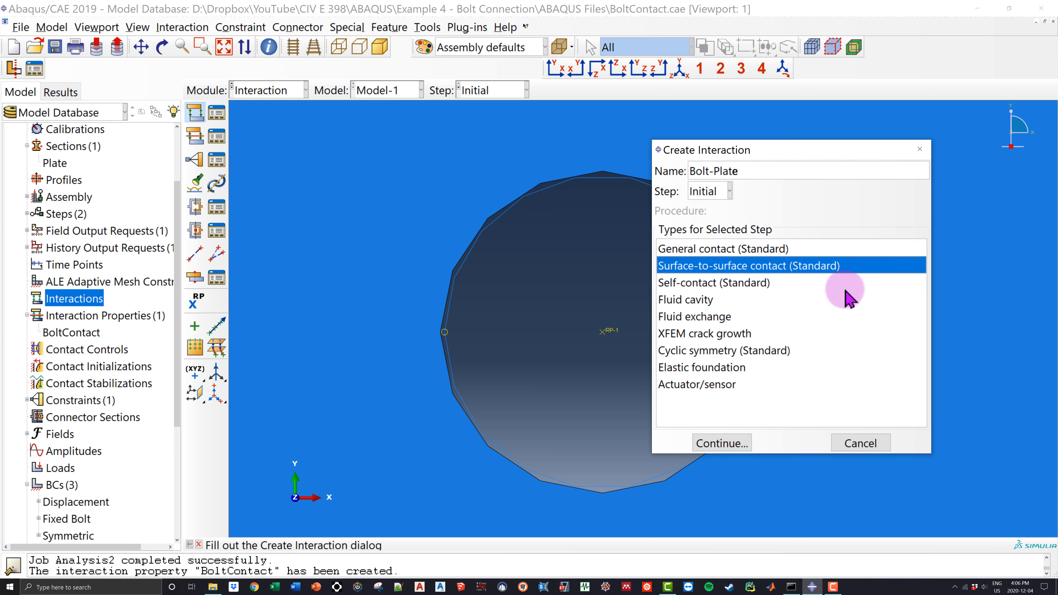
left_click(727, 444)
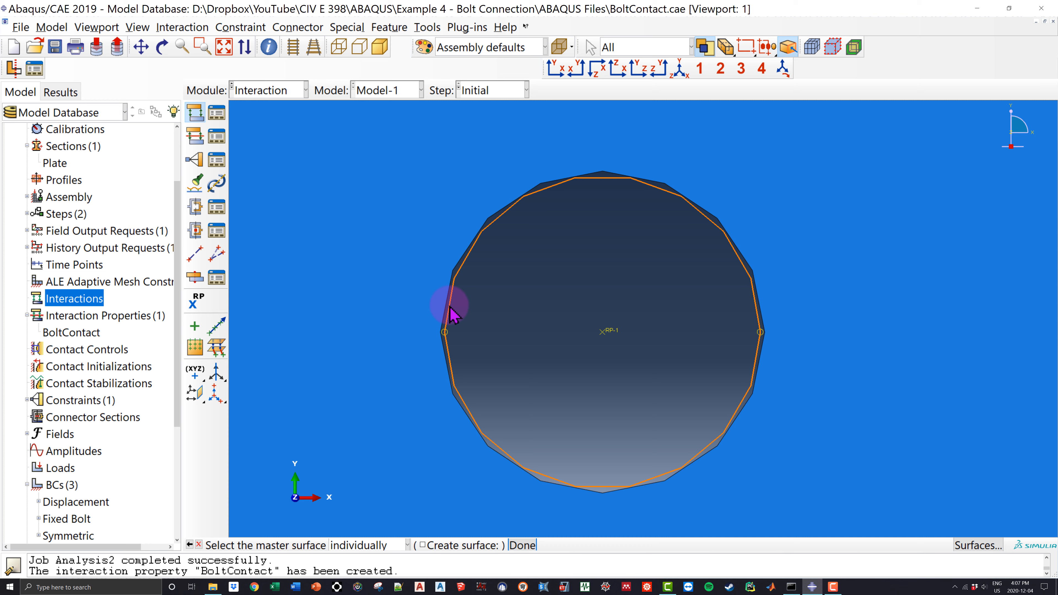
Set the bolt's circular edge, yellow side, as the master surface and the plate's hole edge as the slave surface
left_click(574, 481)
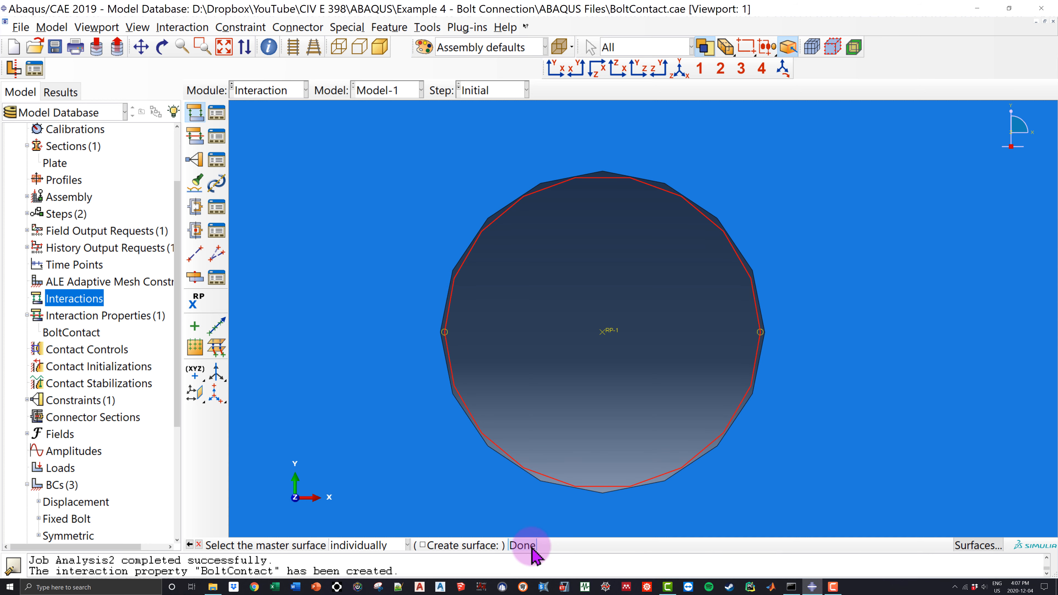
left_click(524, 546)
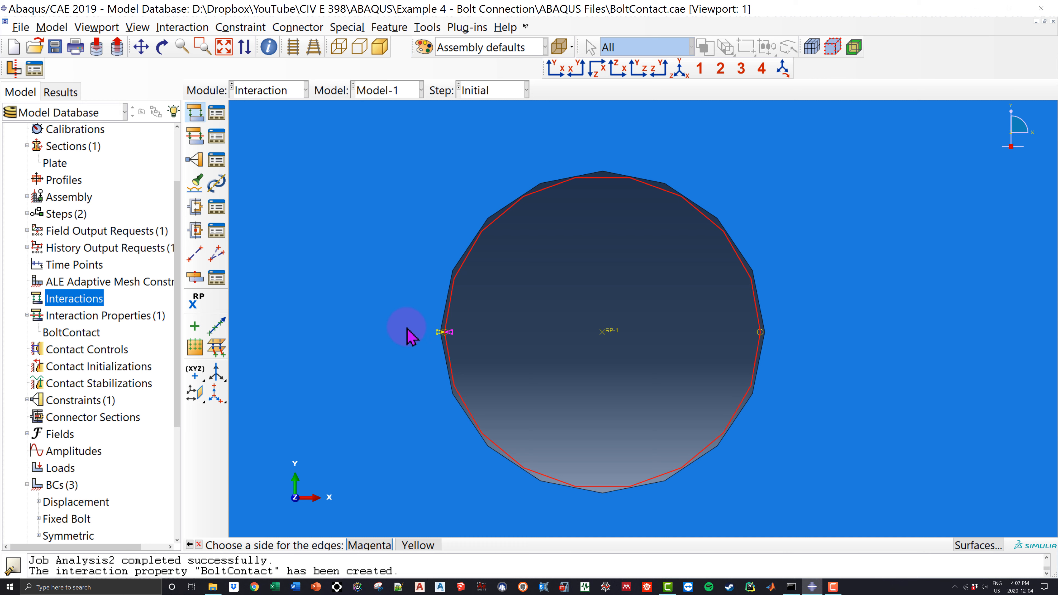
left_click(414, 546)
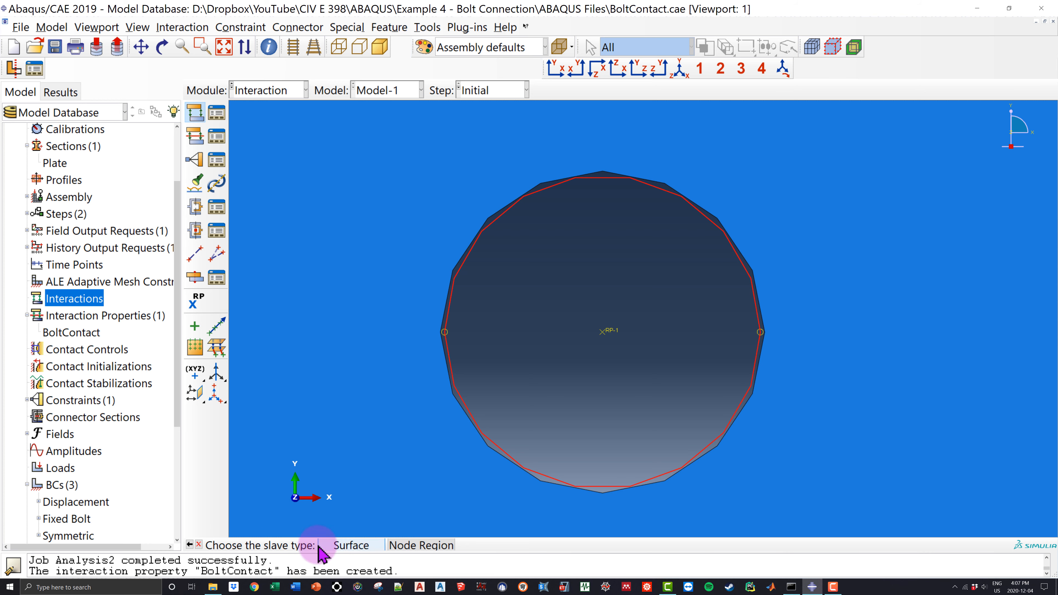
left_click(344, 547)
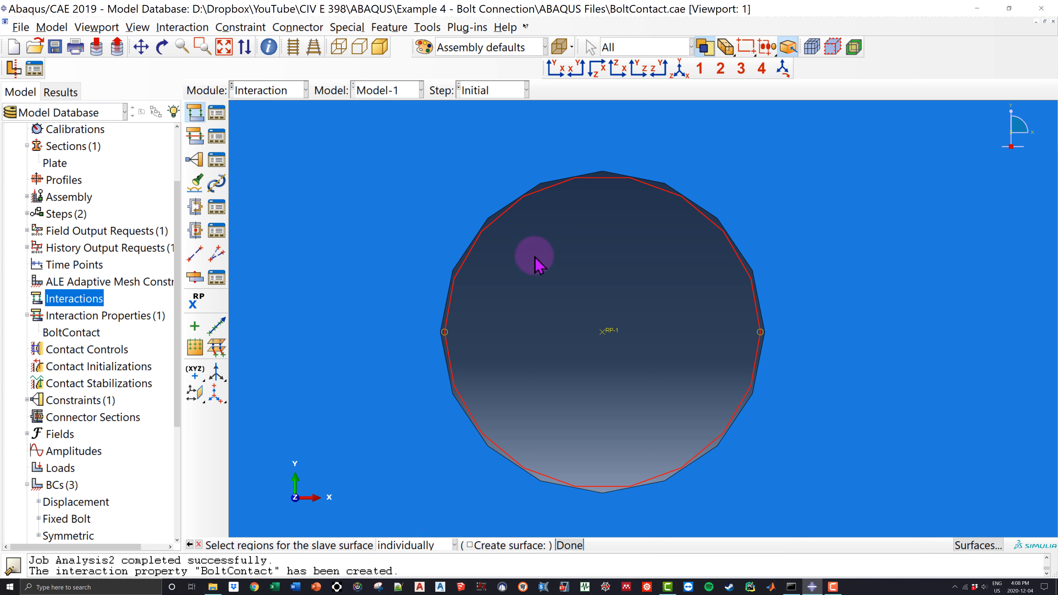
left_click(467, 251)
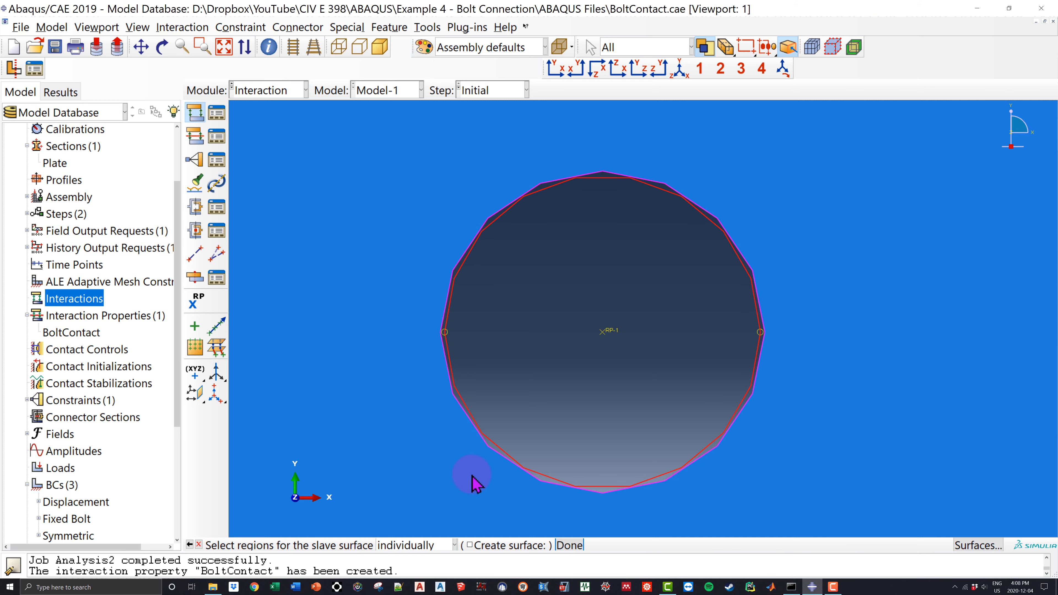
left_click(571, 547)
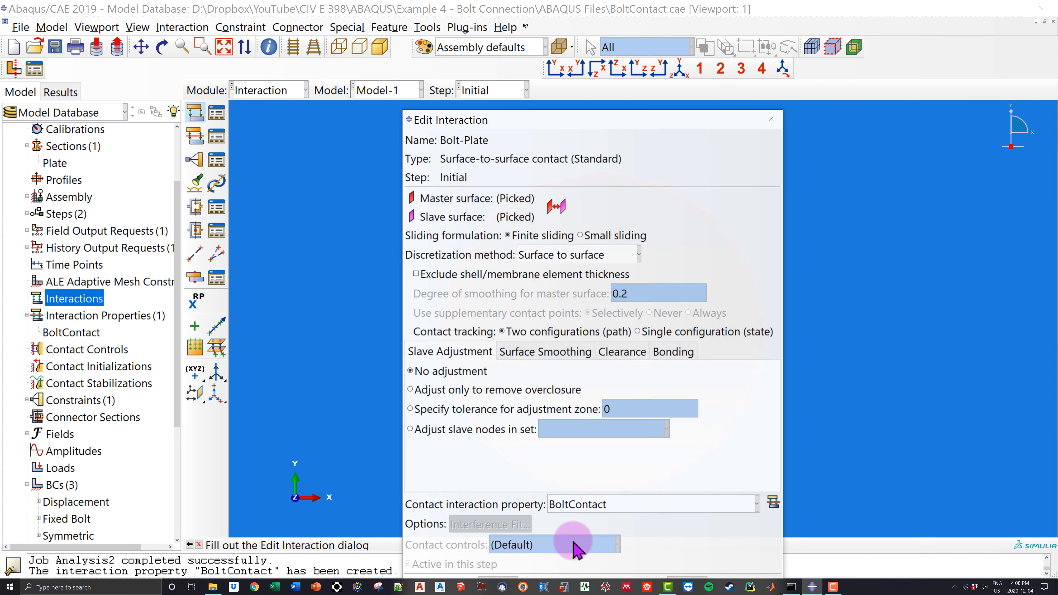
Assign the BoltContact property to the Bolt-Plate interaction, keep finite sliding and surface-to-surface discretization, and save it
left_click_drag(577, 119, 529, 50)
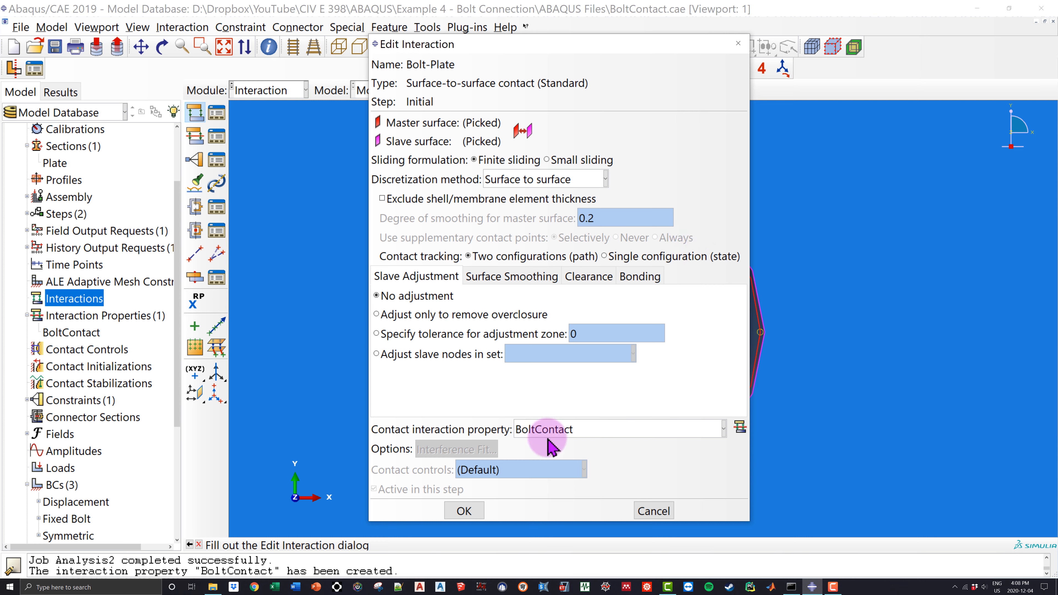
left_click(663, 428)
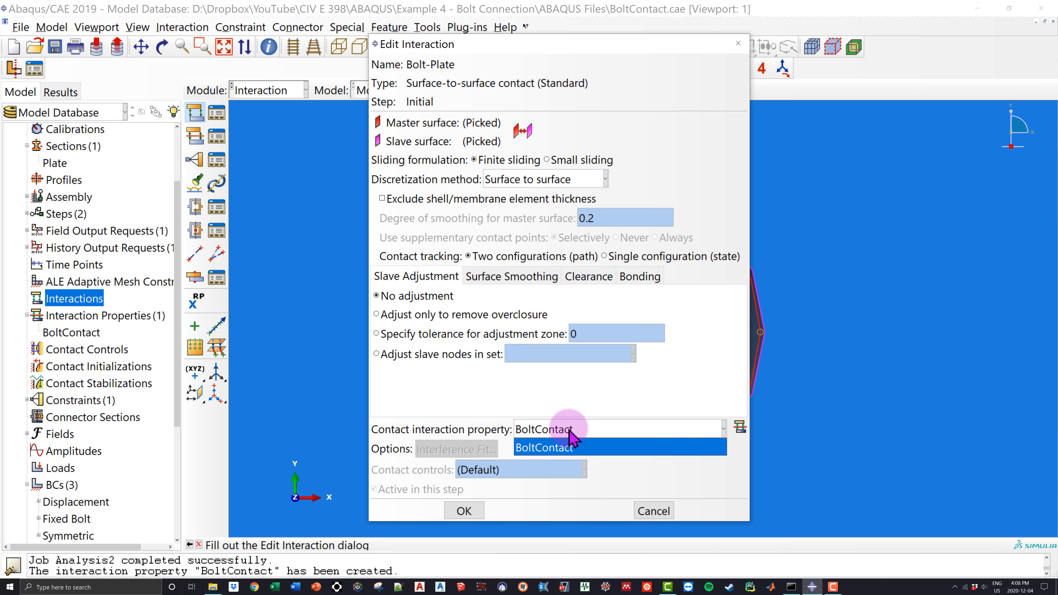
left_click(569, 444)
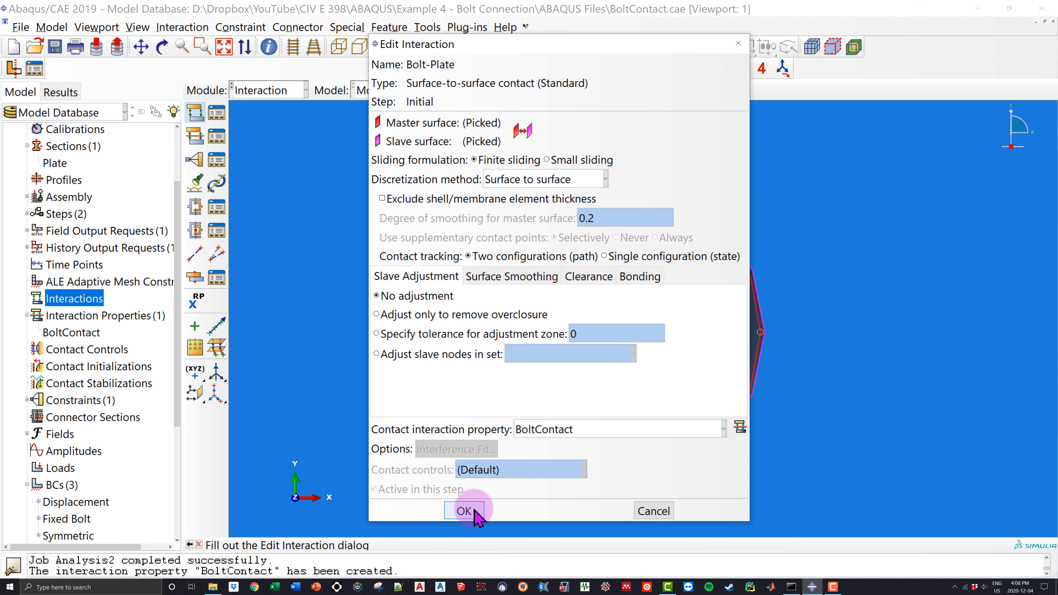
left_click(464, 511)
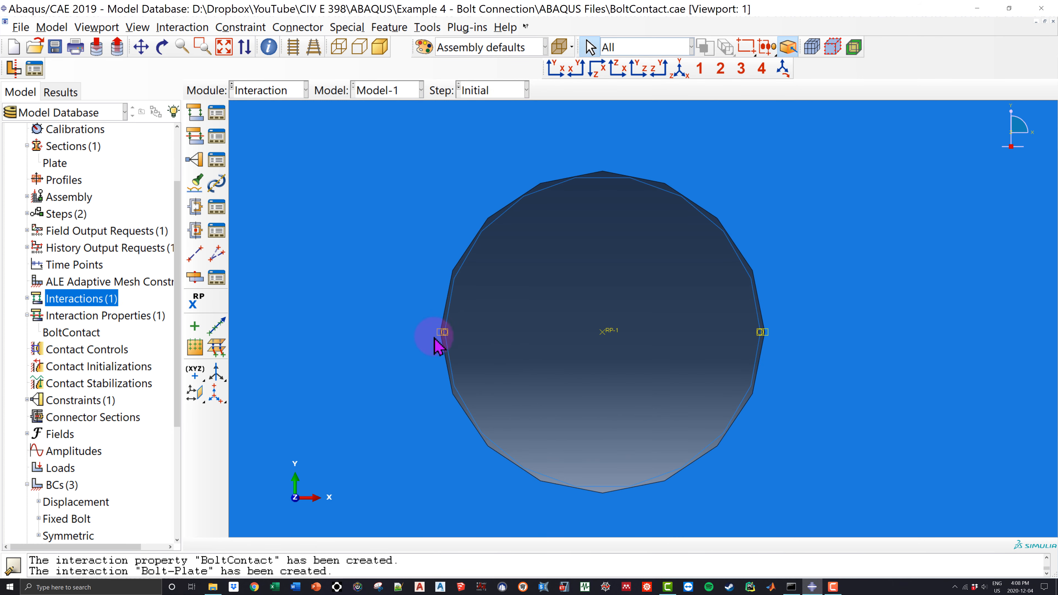
scroll(435, 340, "up", 3)
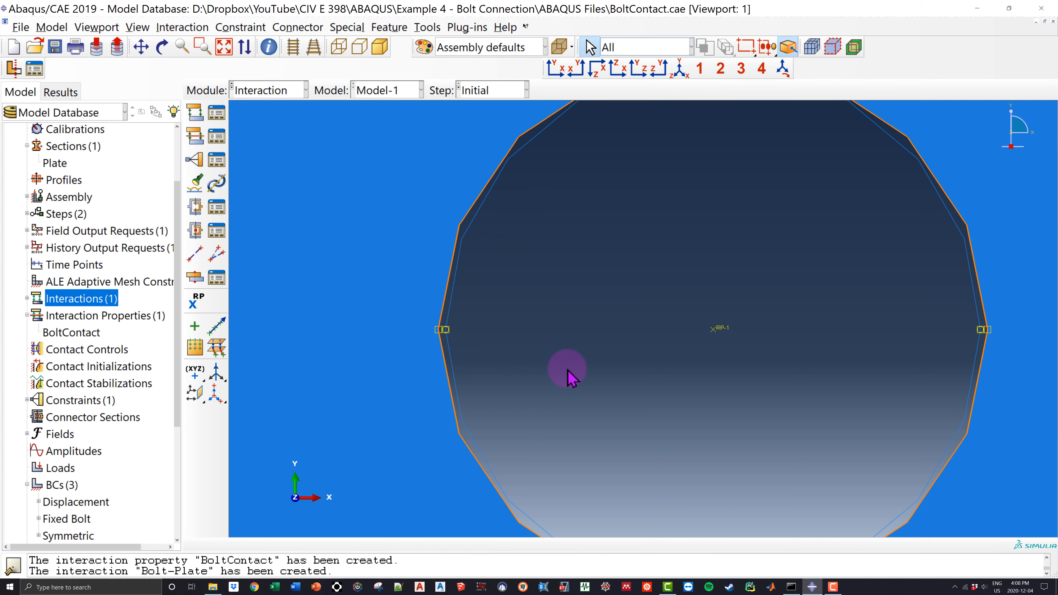
Examine the Bolt-Plate contact surfaces at the bolt and hole edges, close up and across the whole plate
scroll(596, 359, "down", 5)
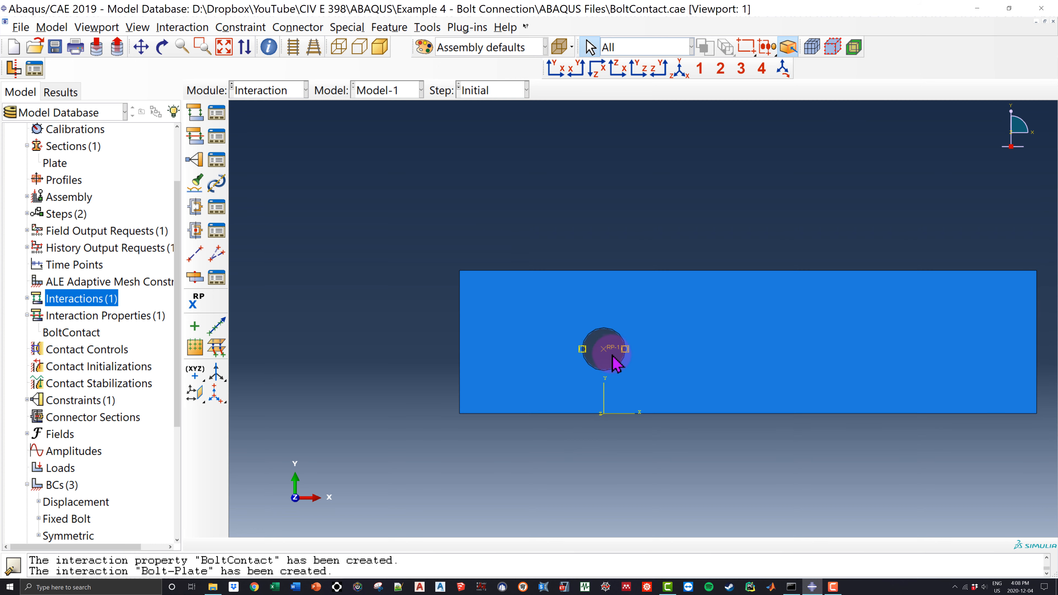
scroll(612, 354, "up", 1)
scroll(766, 343, "up", 1)
middle_click_drag(784, 343, 681, 333, "ctrl+alt")
scroll(680, 332, "down", 1)
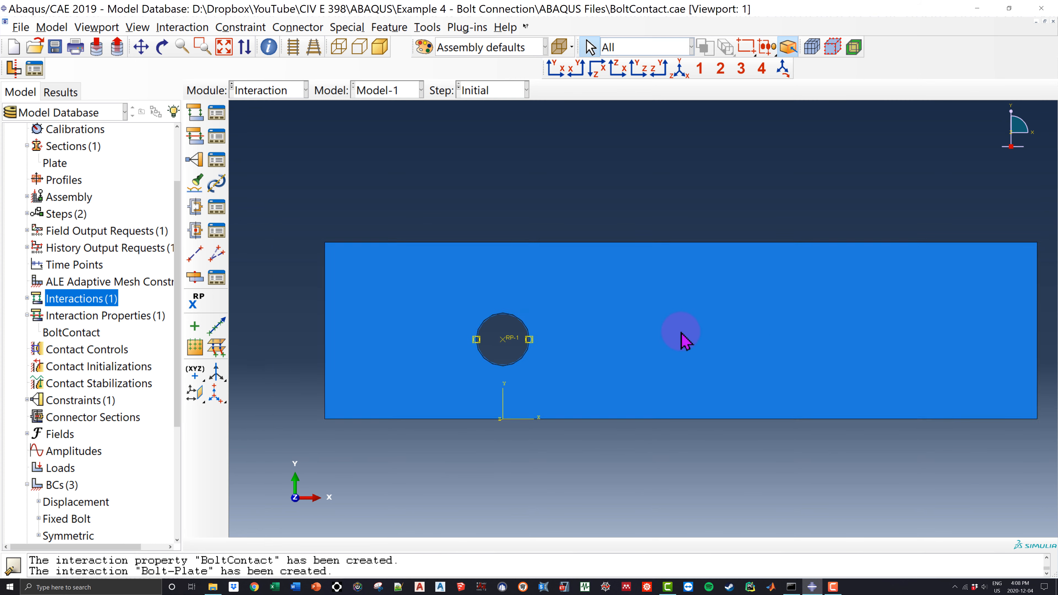
middle_click_drag(777, 339, 770, 336, "ctrl+alt")
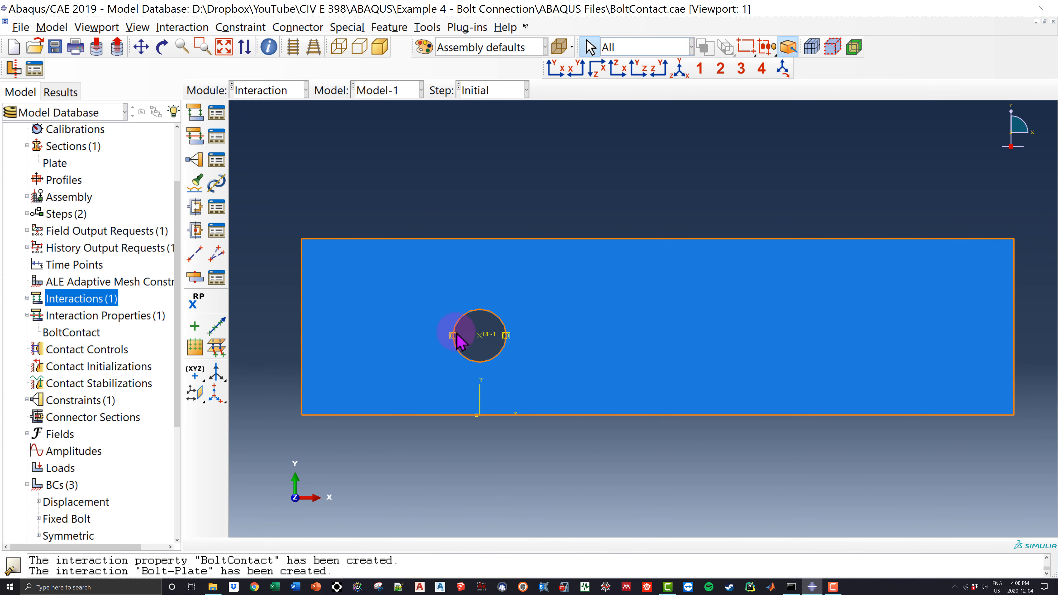
scroll(460, 331, "up", 8)
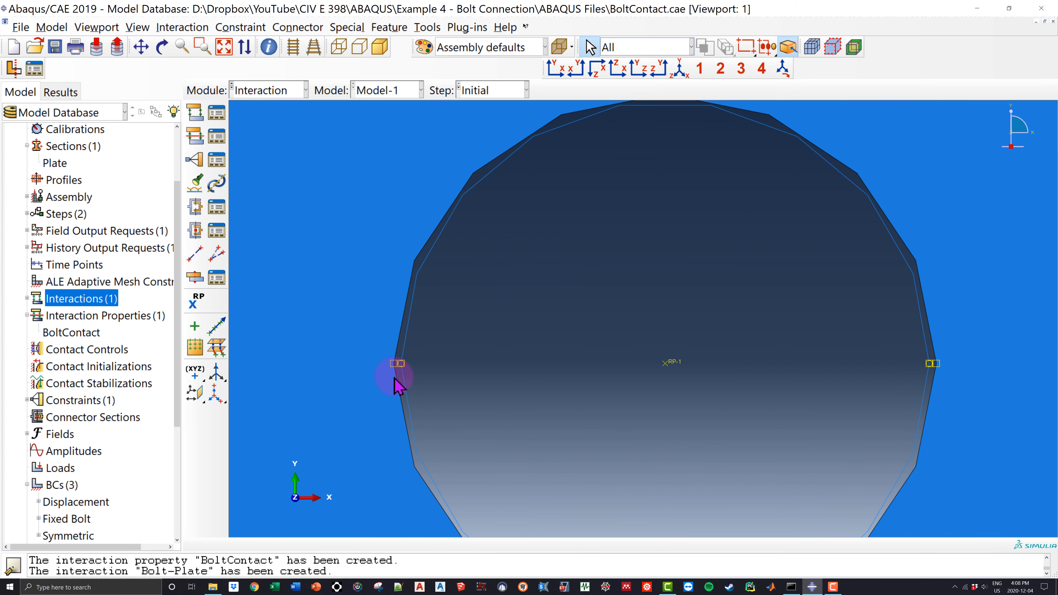
scroll(662, 398, "down", 2)
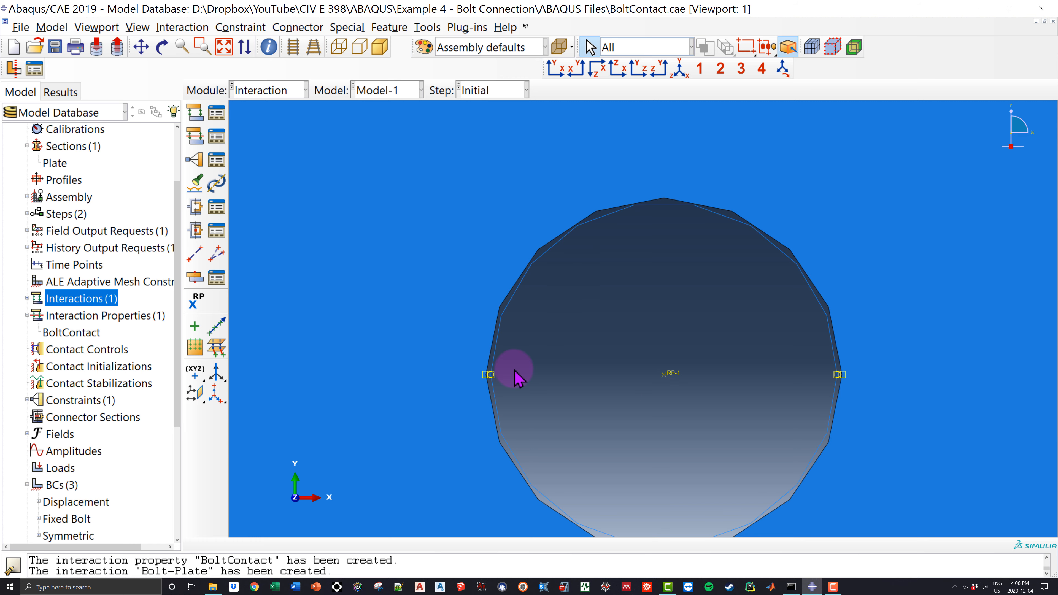
scroll(579, 359, "down", 3)
scroll(583, 367, "down", 2)
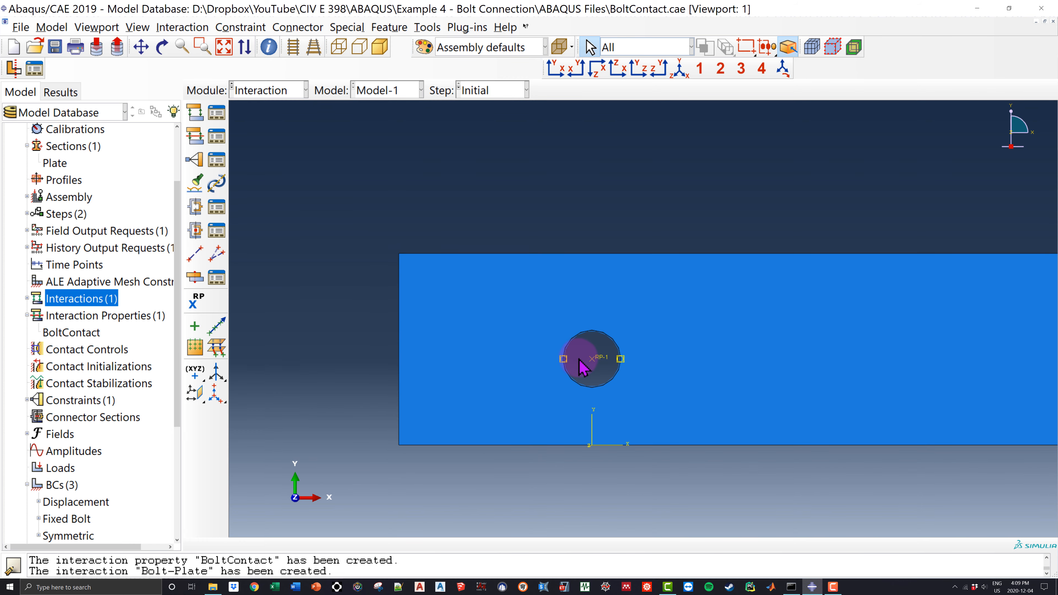
middle_click_drag(720, 353, 597, 329, "ctrl+alt")
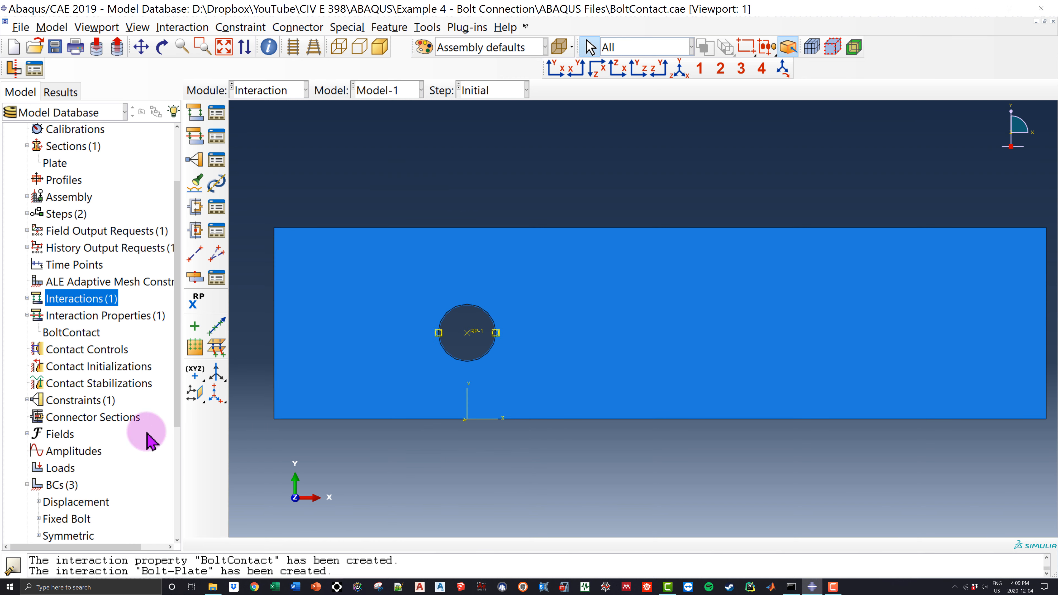
Resubmit the existing Analysis2 job to run the model with the bolt contact included
scroll(125, 408, "down", 2)
scroll(125, 408, "down", 2)
left_click(63, 484)
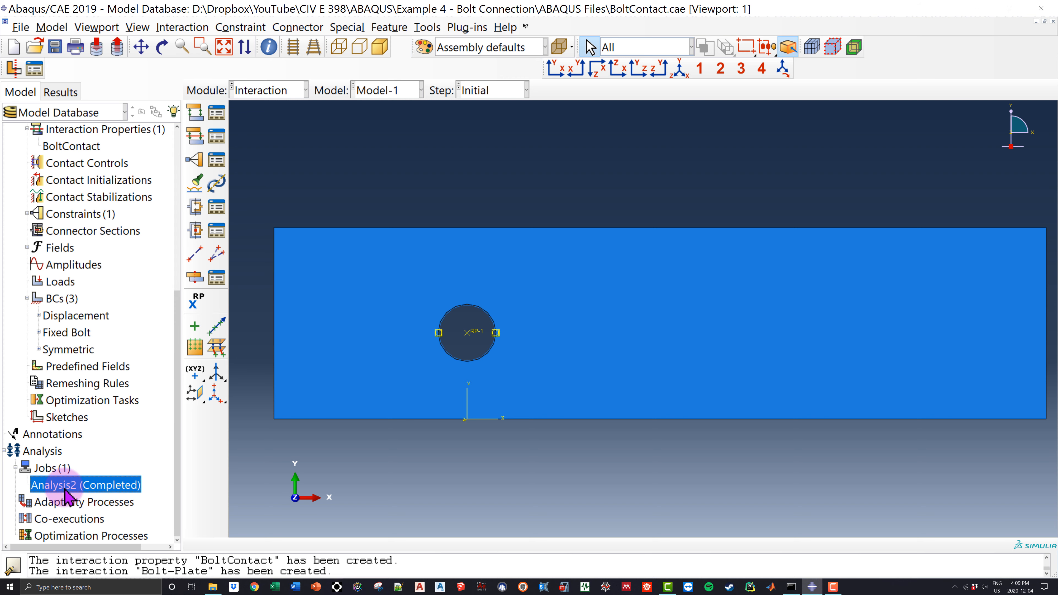
right_click(64, 488)
left_click(92, 482)
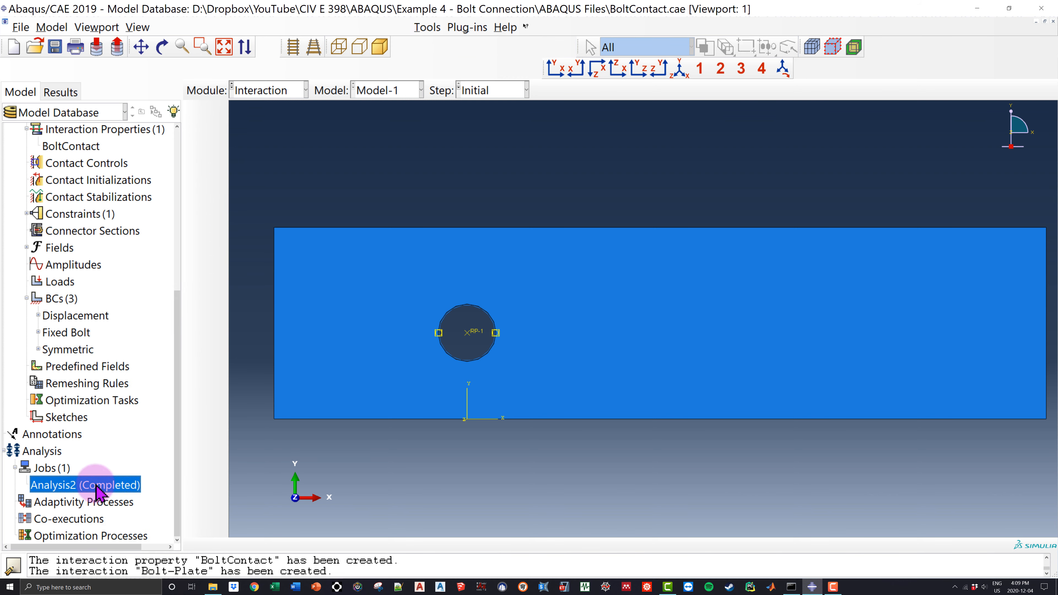
left_click(328, 224)
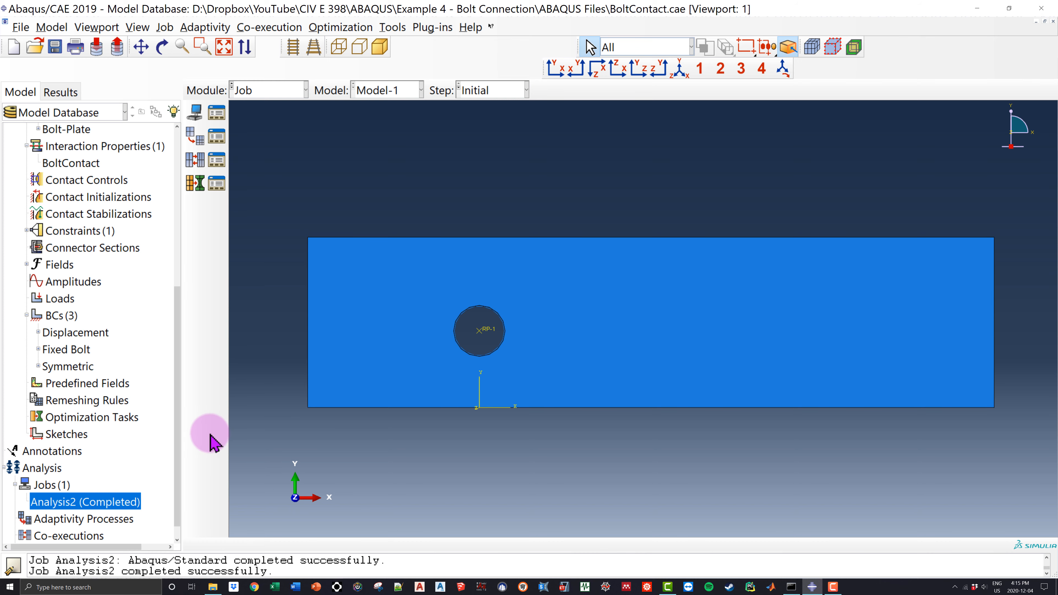
Open the results of the completed Analysis2 job and view the plate mesh around the bolt holes
right_click(124, 504)
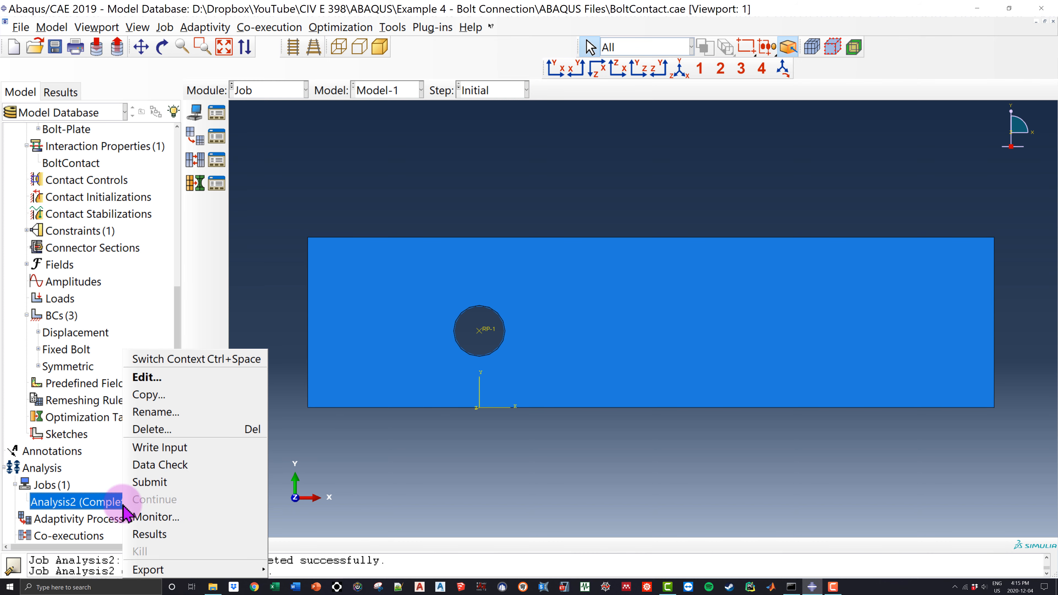
left_click(196, 535)
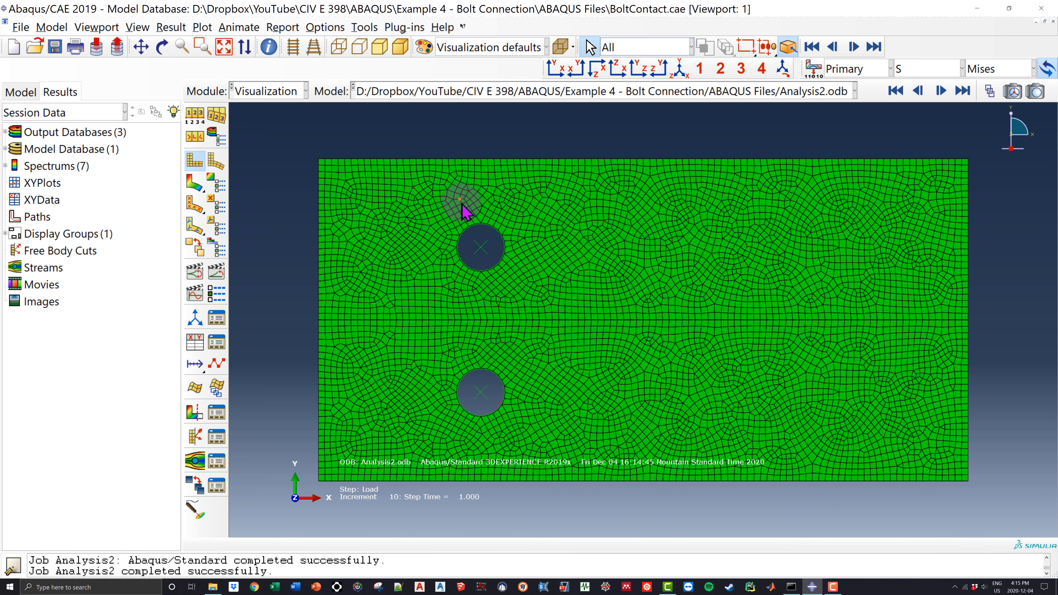
scroll(456, 245, "up", 1)
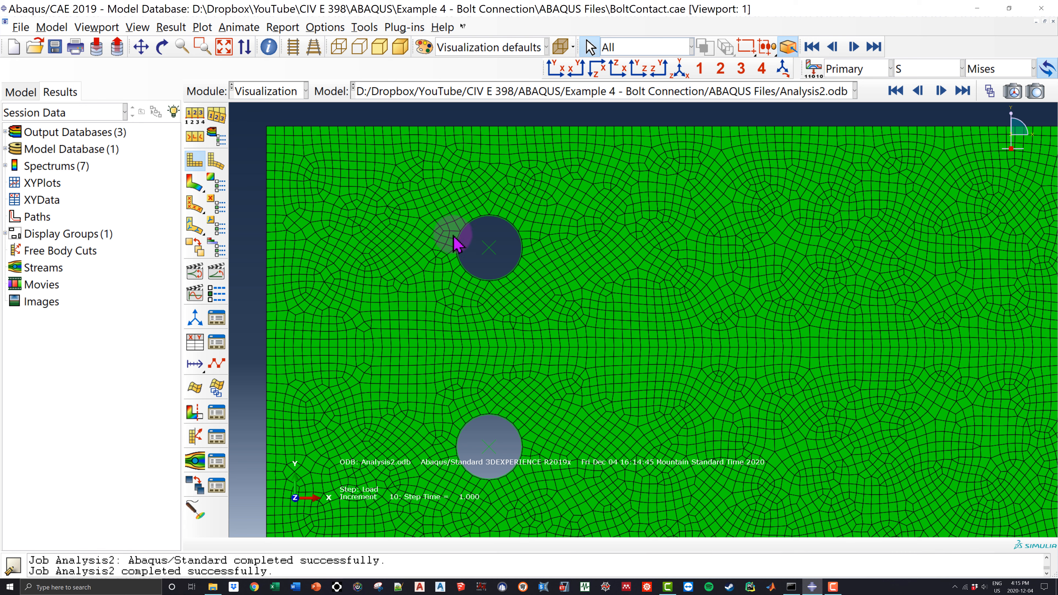
Plot the Mises stress contours on the deformed shape and inspect the bearing zones around the bolt holes
left_click(192, 183)
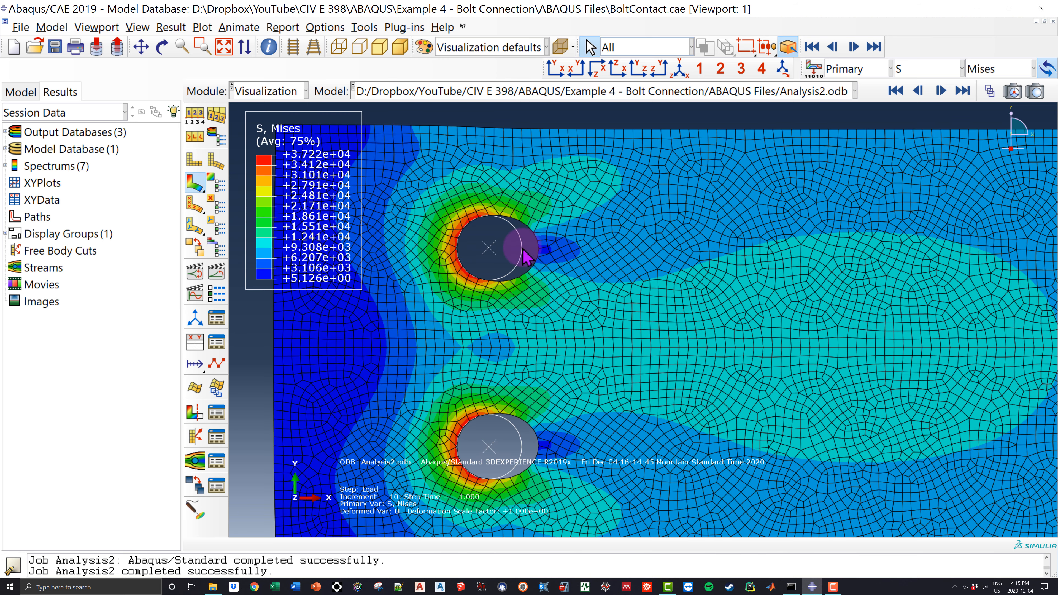
scroll(489, 248, "up", 2)
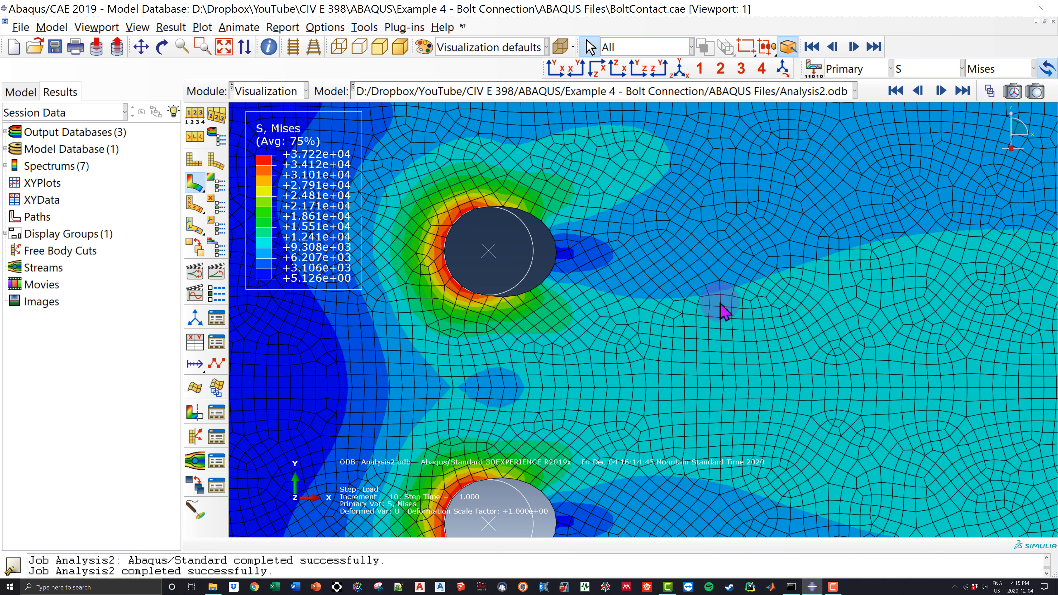
scroll(543, 251, "down", 1)
scroll(543, 250, "up", 3)
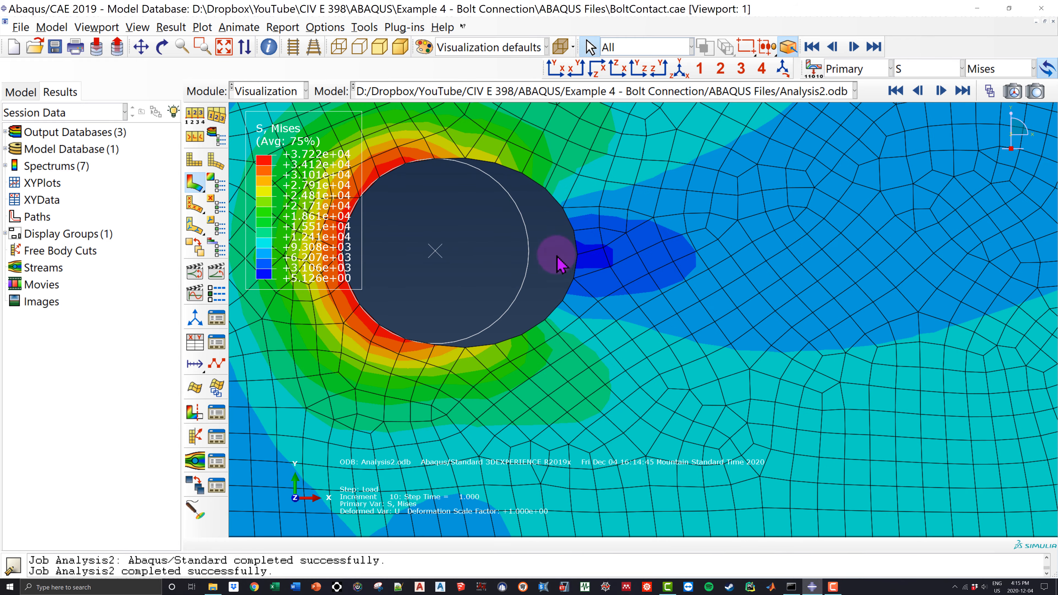
scroll(539, 258, "down", 3)
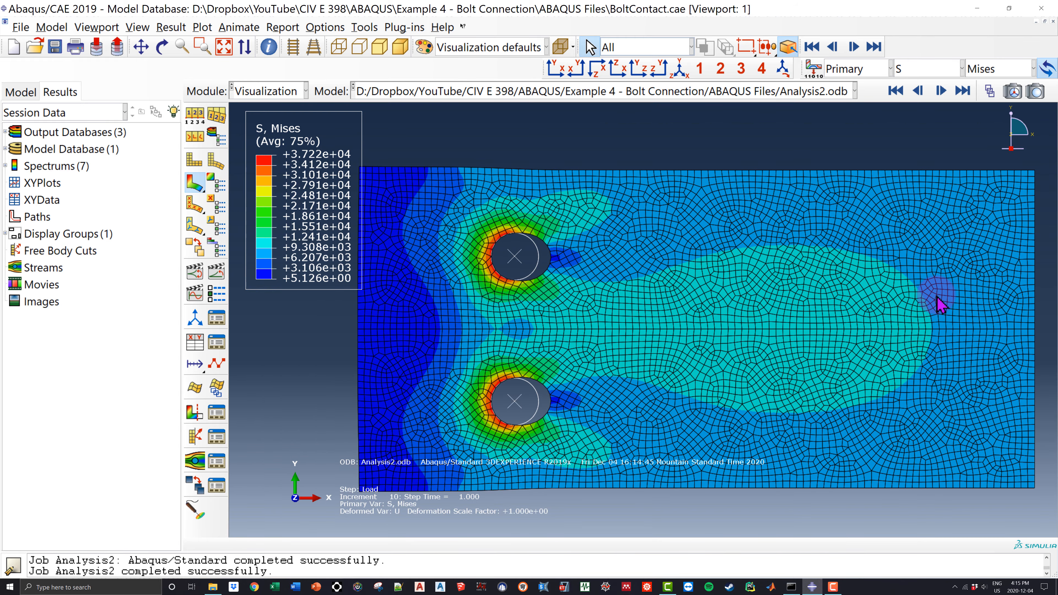